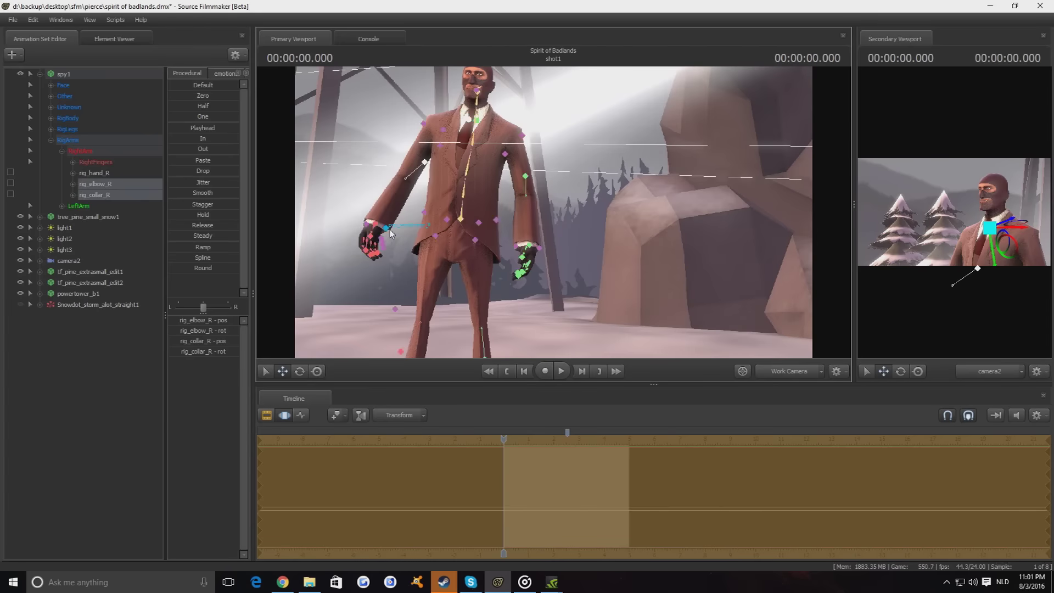
- Reposition the spy's left hand and select the rotation channels of rig_spine_0, rig_spine_1 and rig_spine_2
click(532, 262)
drag(532, 262, 554, 275)
click(50, 118)
click(83, 184)
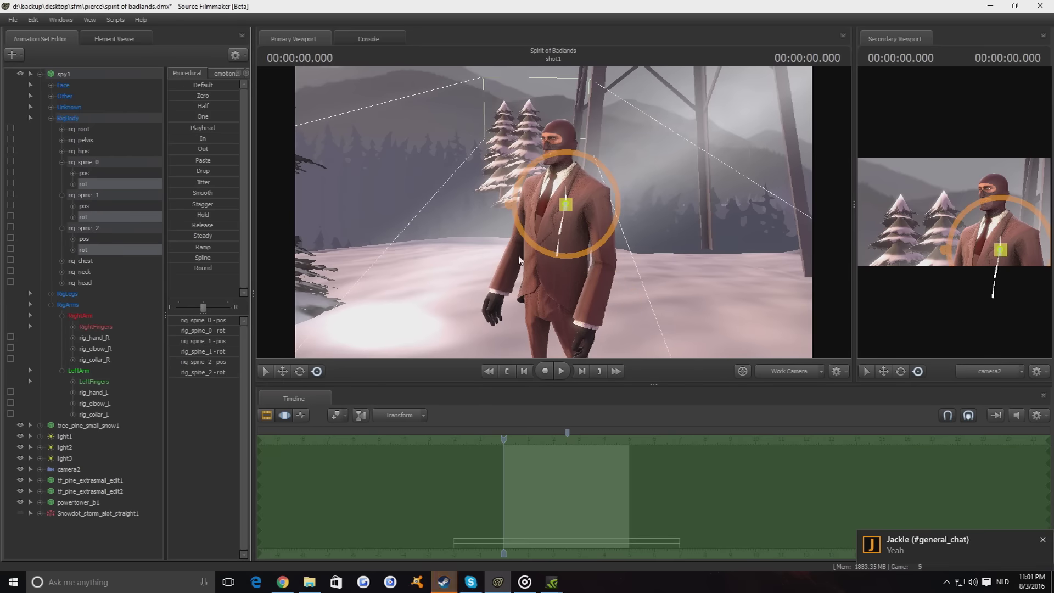
click(94, 283)
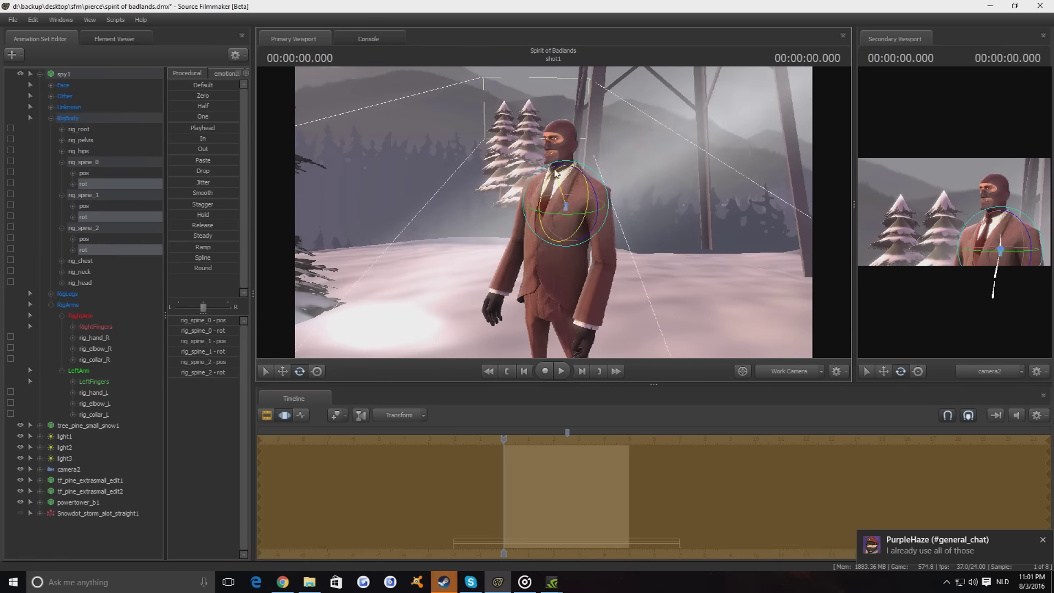
- Switch to the graph editor and keyframe the rotations of rig_spine_1 and rig_spine_2 at 0.869 s and 1.541 s
key(space)
key(ctrl+3)
key(space)
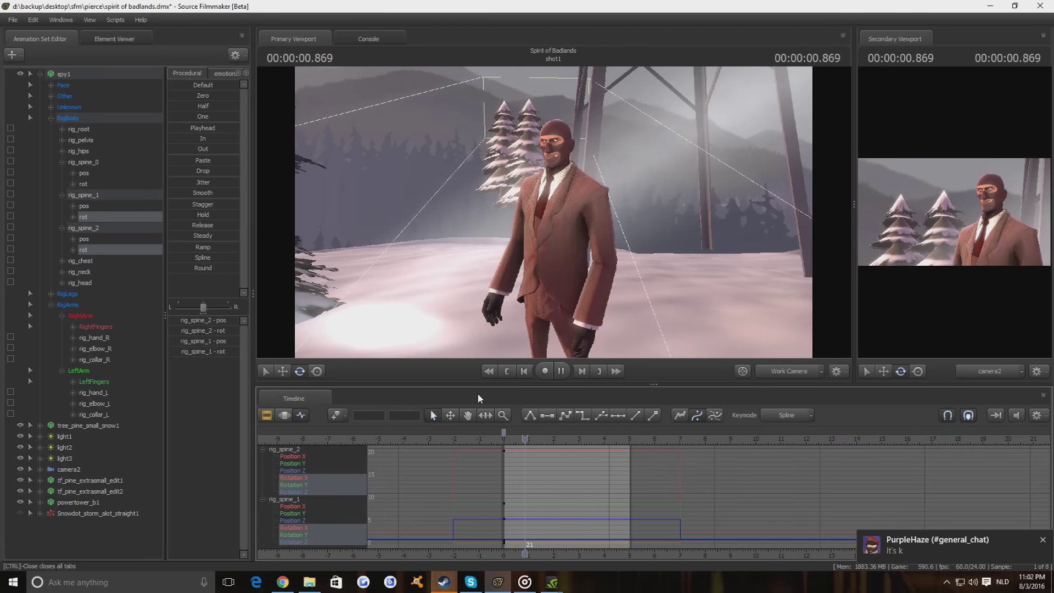
key(space)
key(space)
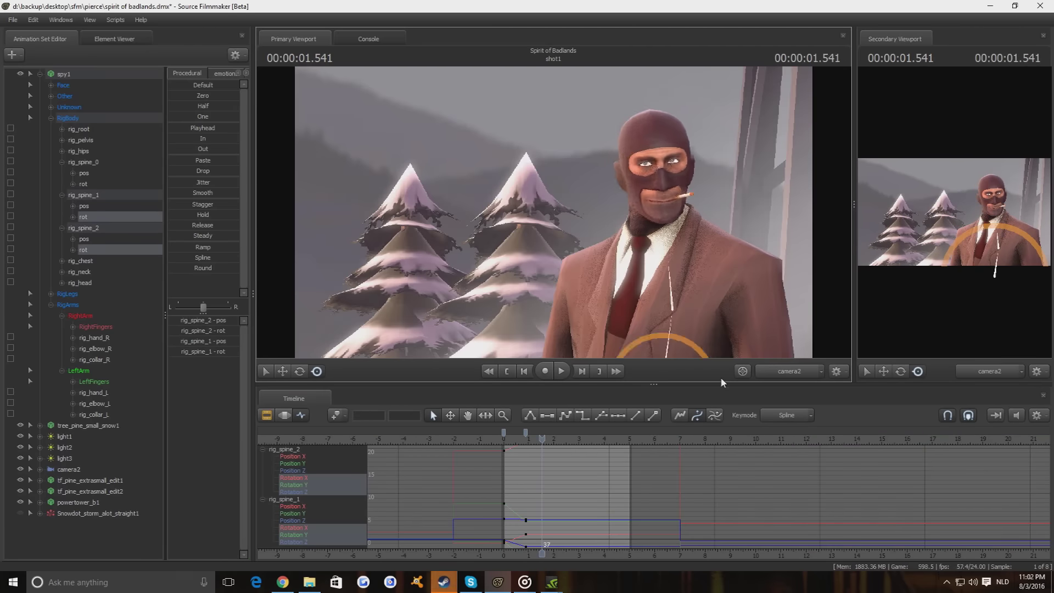
- Preview the shot and keyframe more spine rotations up to about 4.1 s, retiming one set of keys to frame 51
click(504, 435)
key(space)
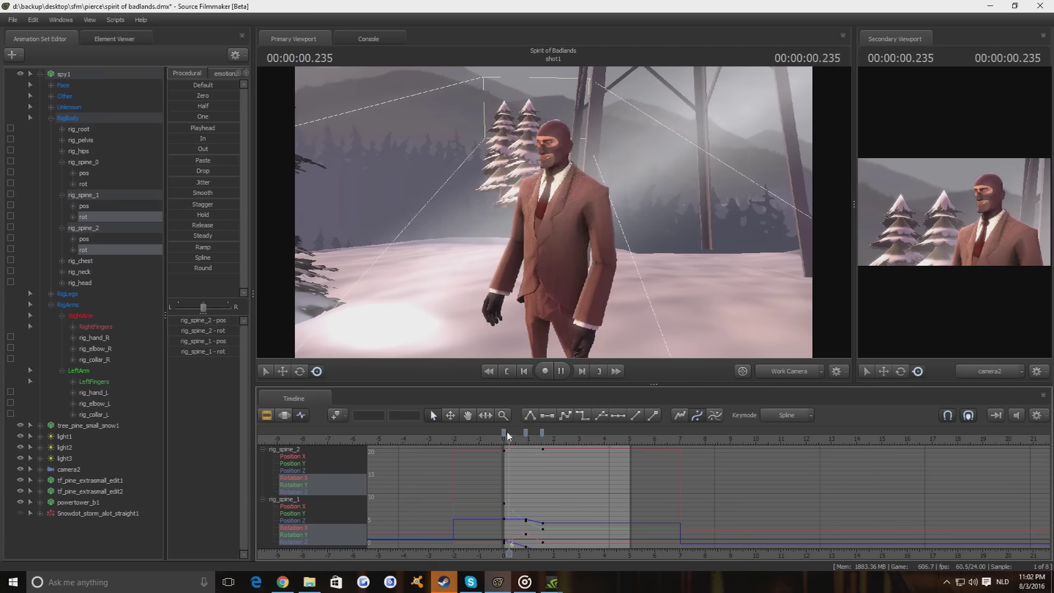
drag(558, 205, 560, 209)
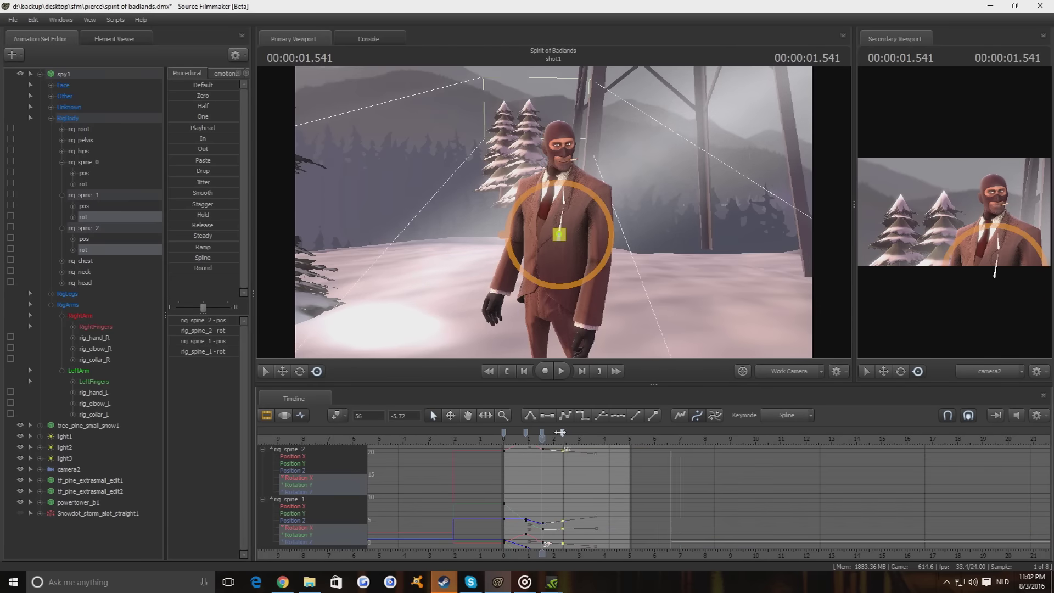
key(space)
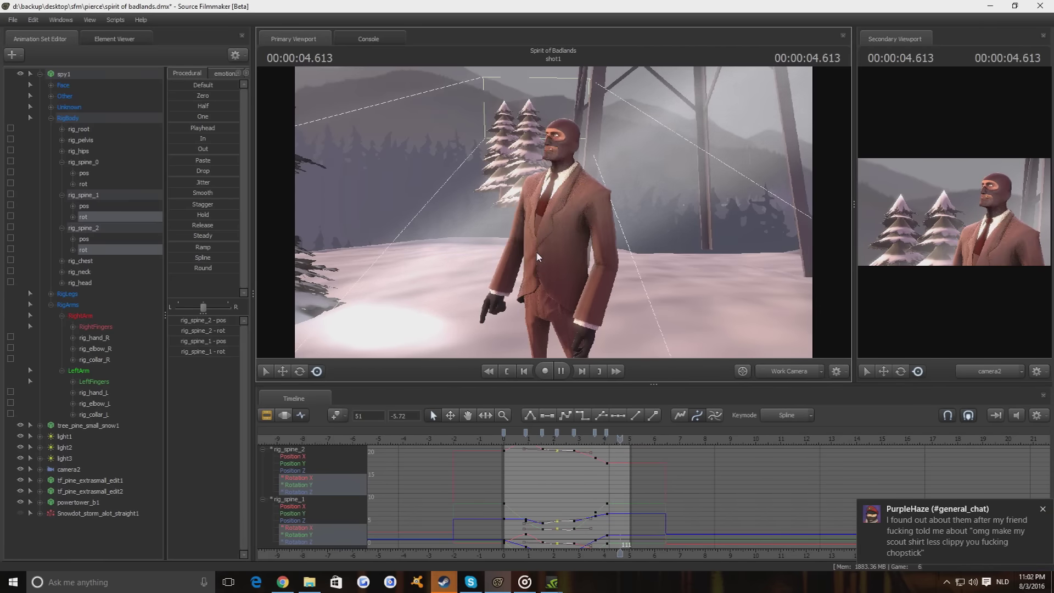
- Add further spine rotation keys near the shot's end, retime one set to frame 108, and scrub through the motion
key(space)
click(601, 437)
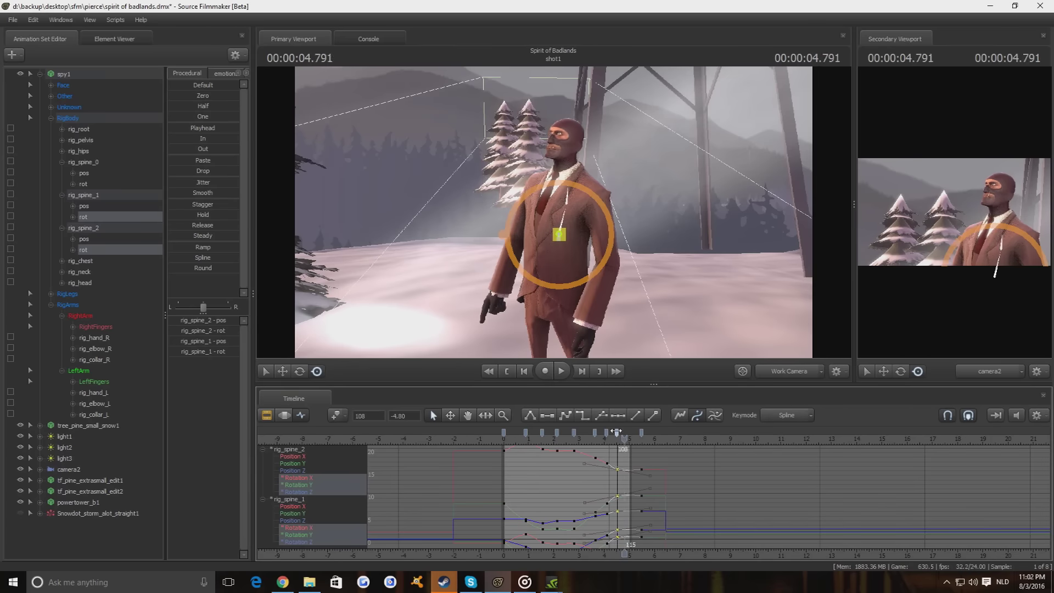
click(522, 437)
drag(523, 437, 605, 422)
click(615, 437)
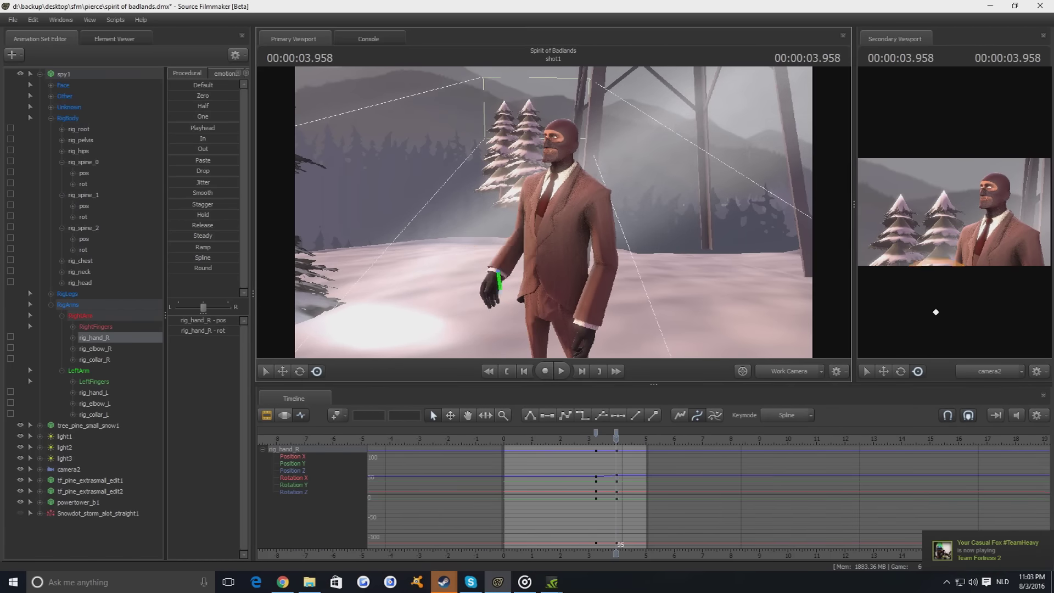
- Raise the spy's right hand with rig_hand_R at 3.958 s, turn the right collar, and key the hand again at 4.708 s
drag(495, 199, 525, 258)
drag(550, 204, 527, 219)
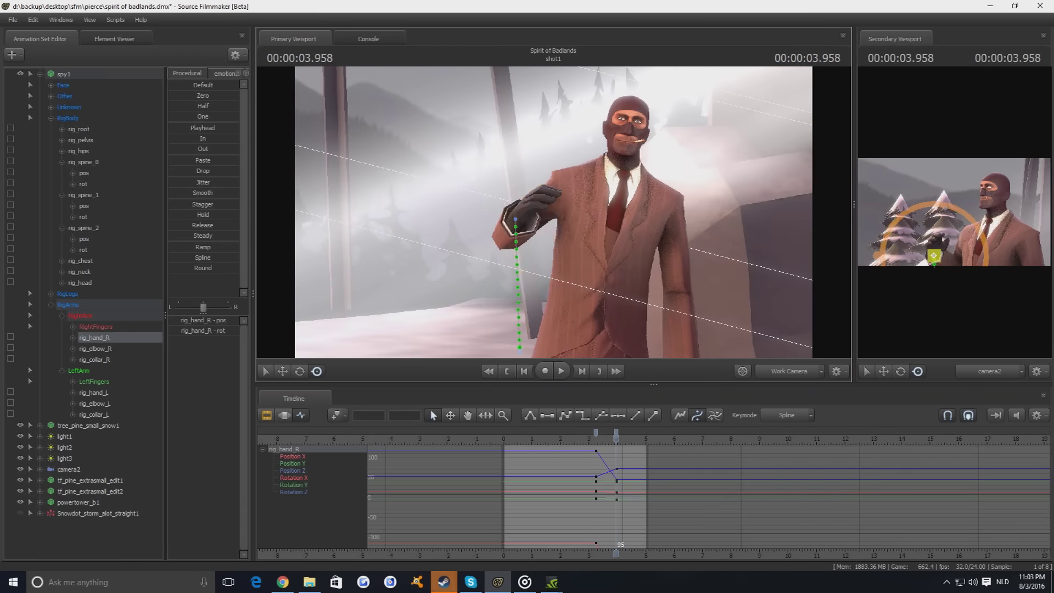
shift+click(106, 361)
key(space)
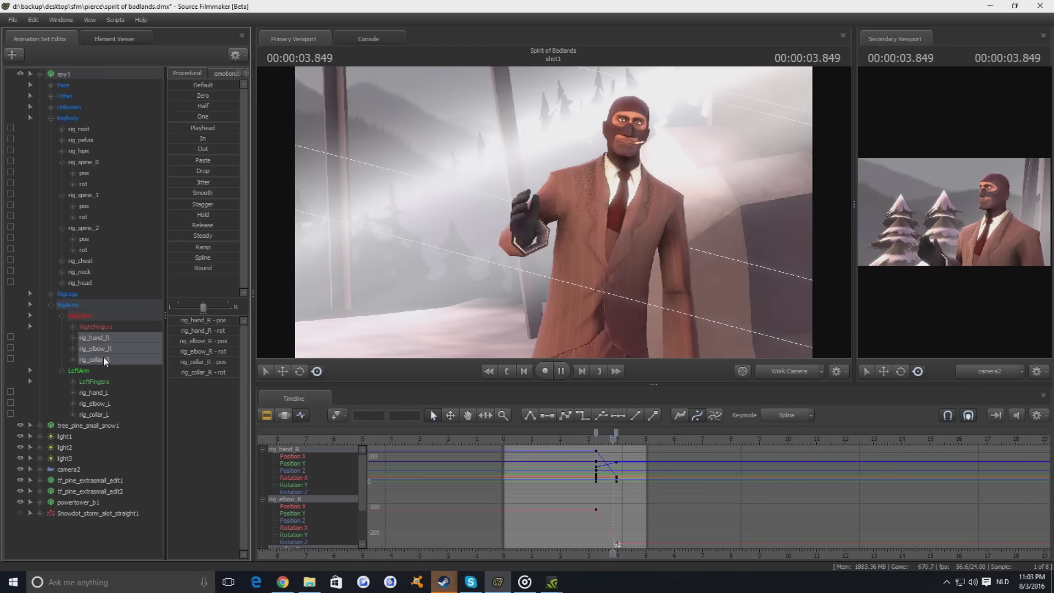
click(94, 337)
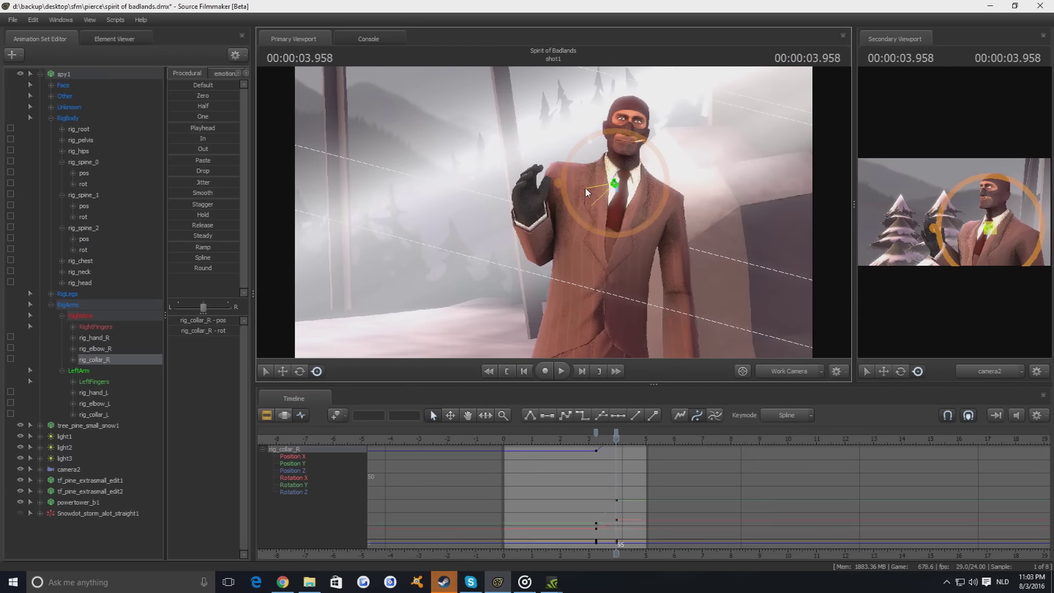
key(space)
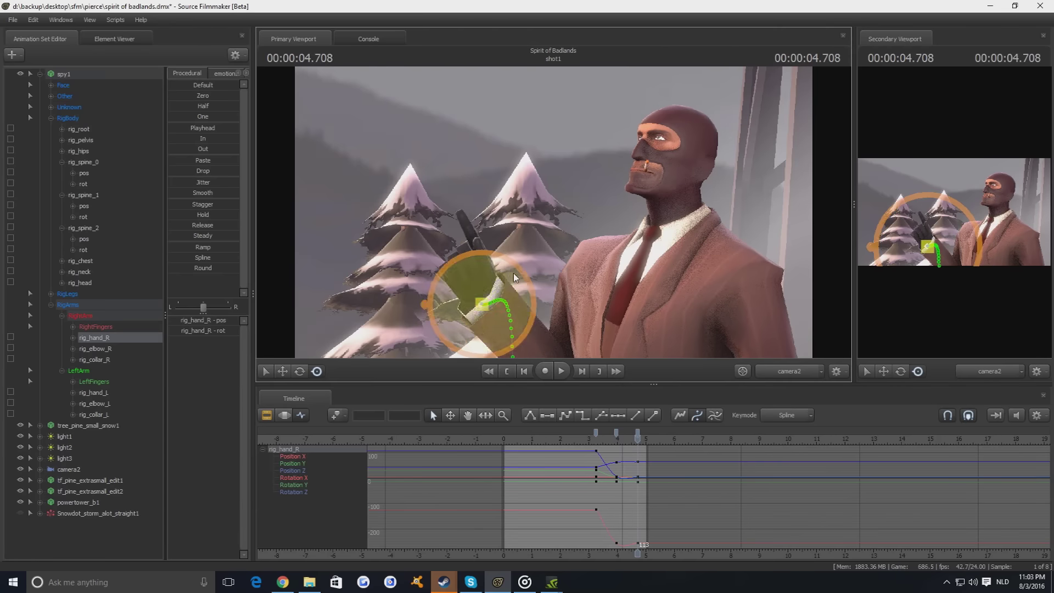
- Keyframe the Eyes controls of the spy's face at 1.750 s and scrub through the eye animation
drag(640, 432, 556, 433)
click(67, 86)
double_click(68, 88)
click(72, 96)
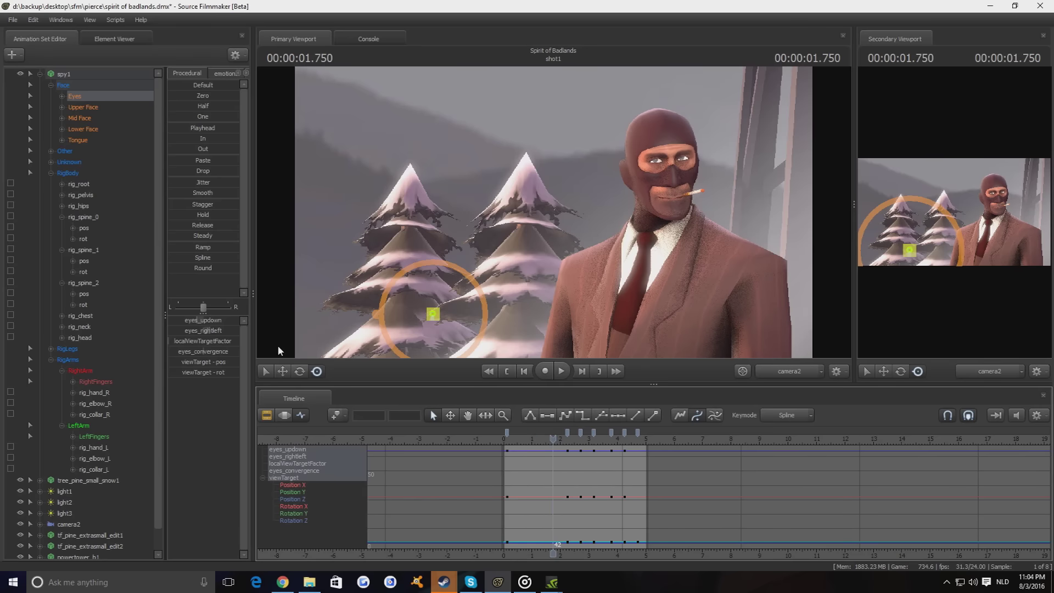
drag(590, 436, 499, 437)
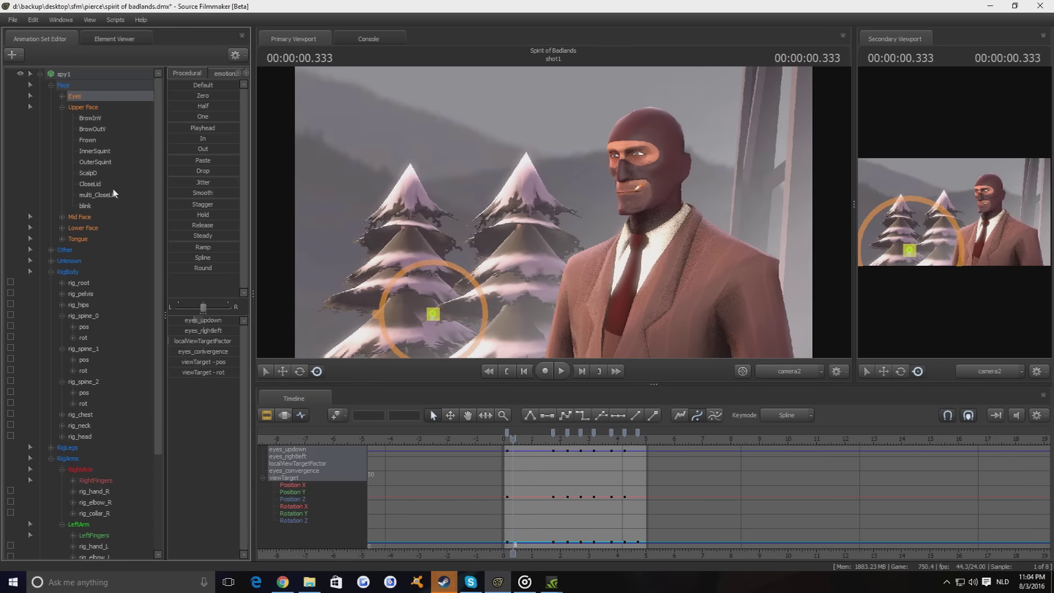
- Keyframe blinks at about 2.25, 3.5 and 4.6 s using multi_CloseLid, CloseLid, OuterSquint and InnerSquint
click(113, 189)
drag(504, 436, 566, 436)
key(Right)
key(Right)
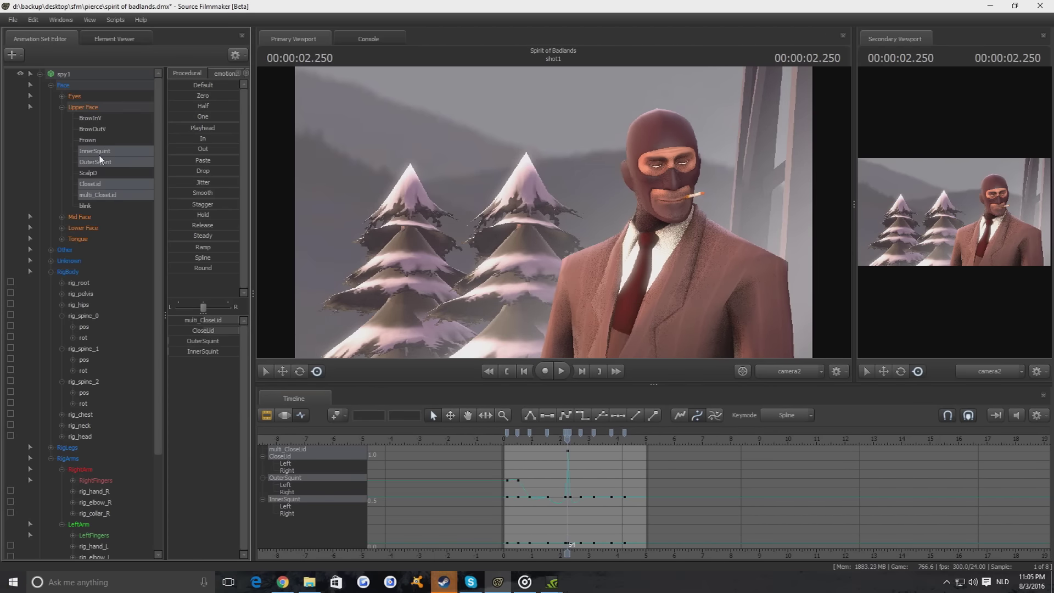
drag(580, 442, 652, 442)
key(space)
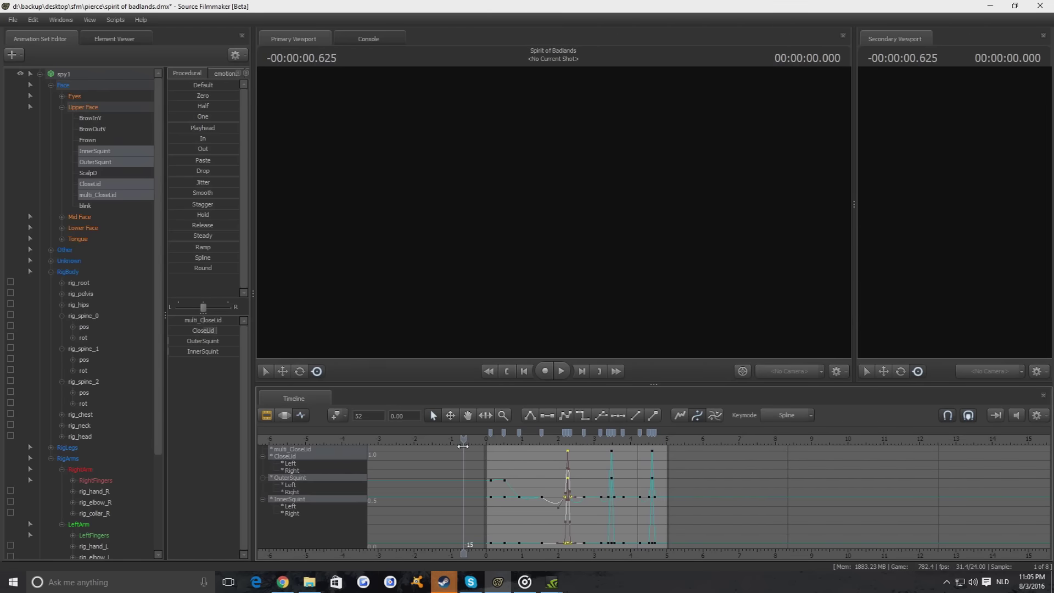
- Select camera2 and keyframe its framing of the spy at intervals across the five-second shot
click(39, 73)
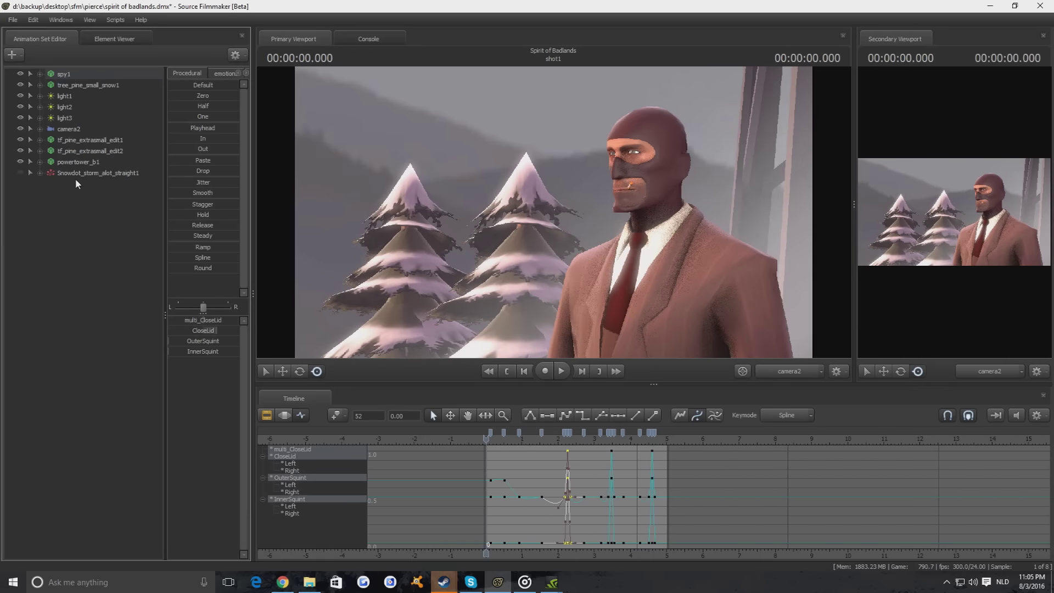
click(69, 128)
drag(485, 439, 503, 439)
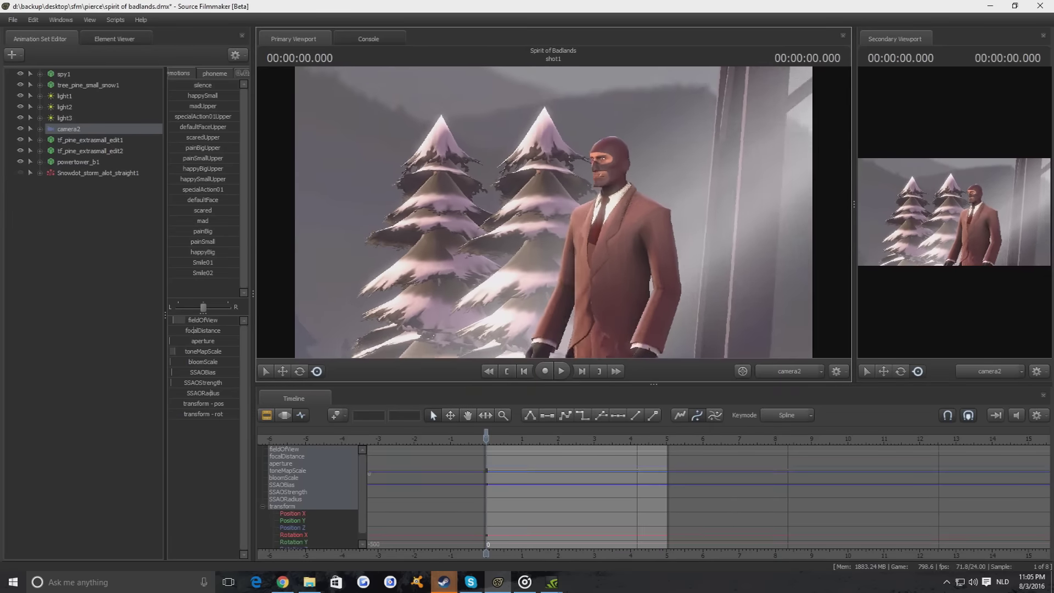
scroll(503, 439, up, 2)
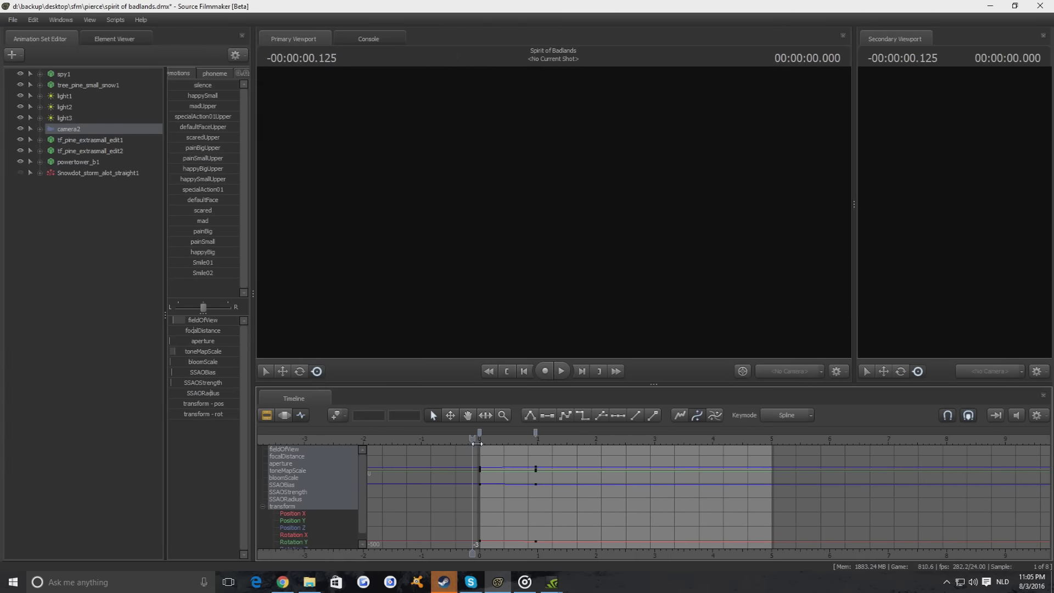
drag(526, 219, 553, 212)
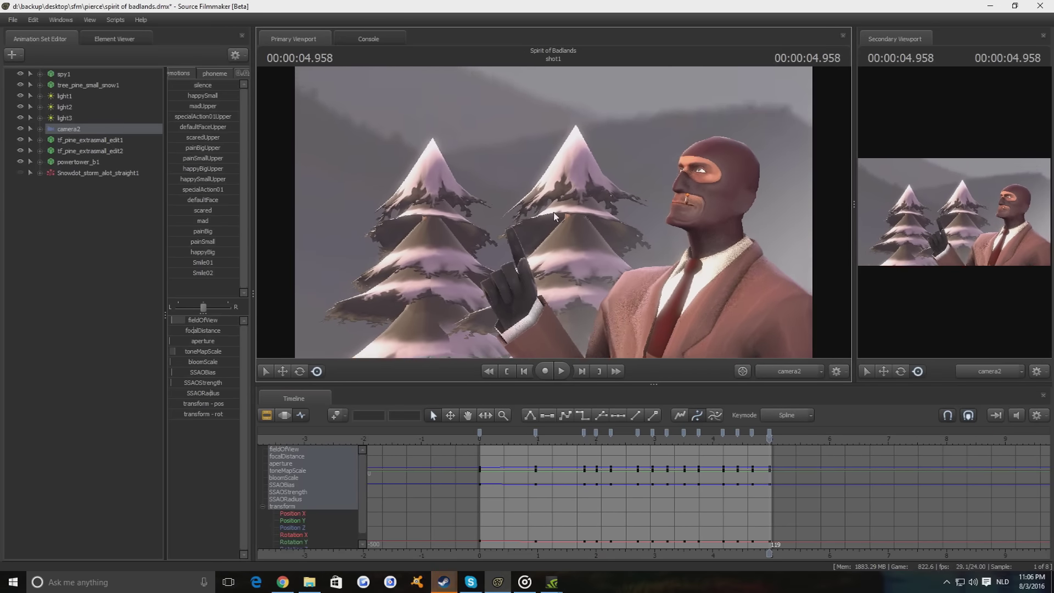
key(space)
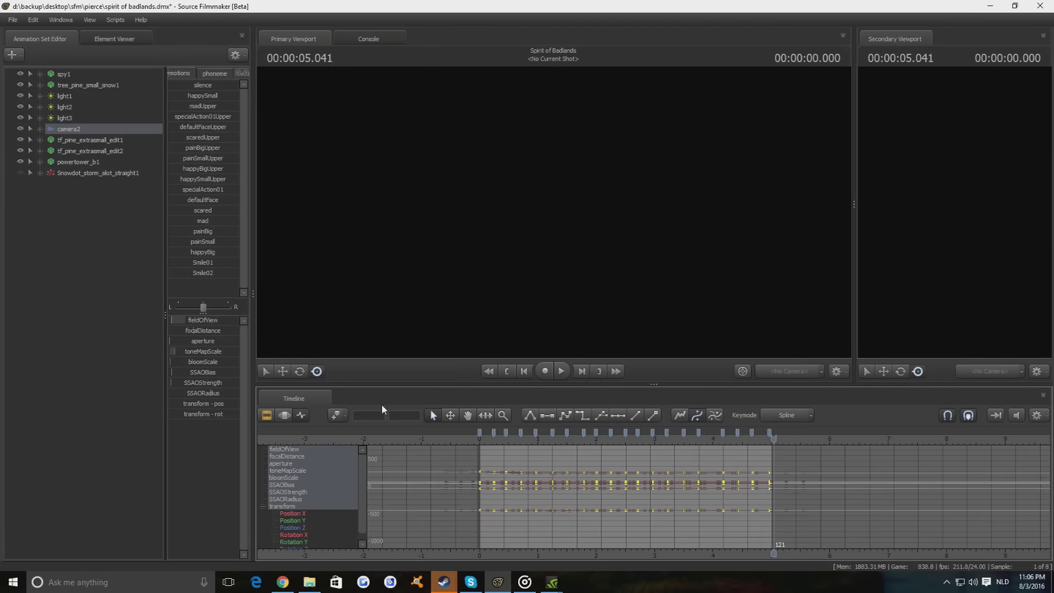
- Adjust all of camera2's channels over the whole shot in the motion editor using the procedural presets, and play the shot
click(39, 129)
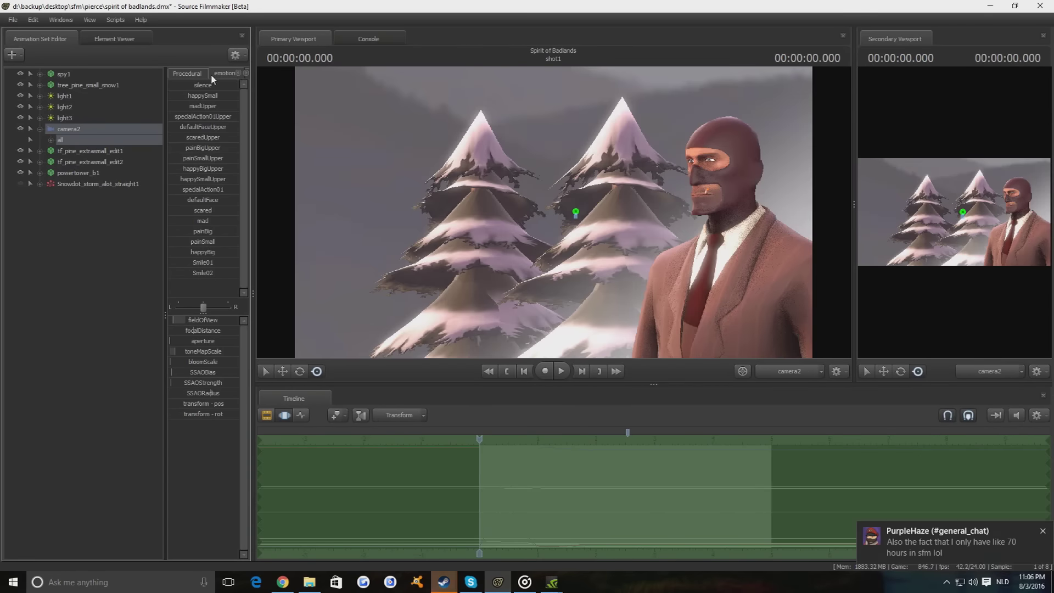
key(space)
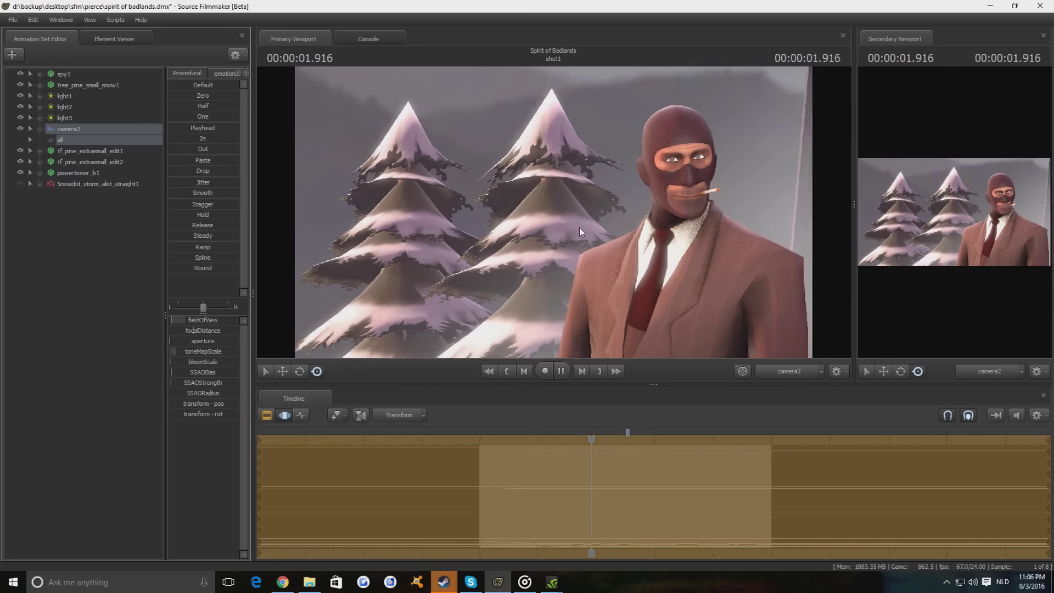
key(space)
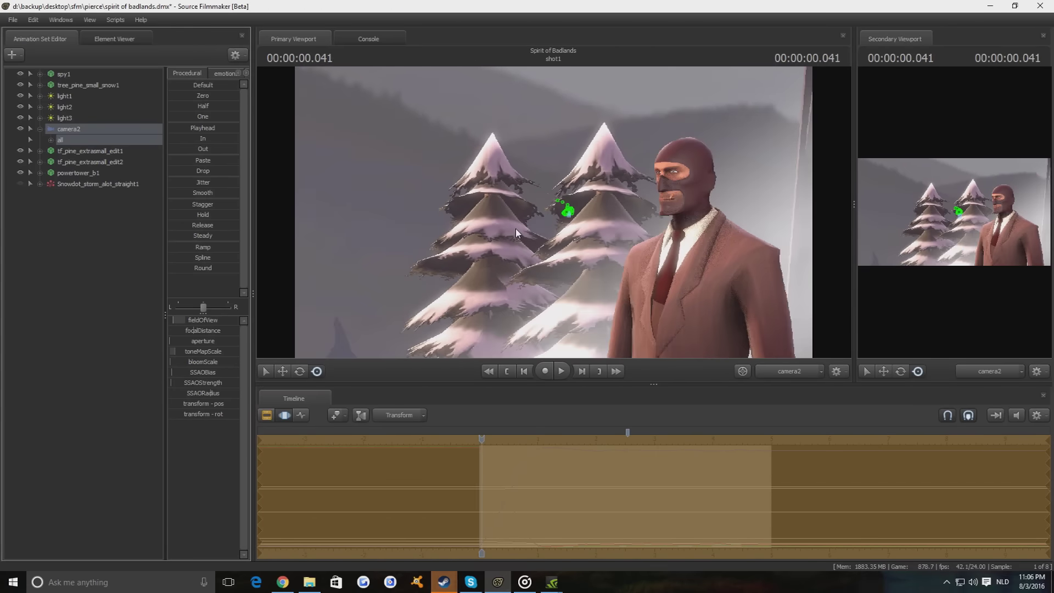
key(space)
- Return to the clip editor, switch to the Steam chat and message the contact about cinematic black bars and rendering
key(F2)
key(alt+Tab)
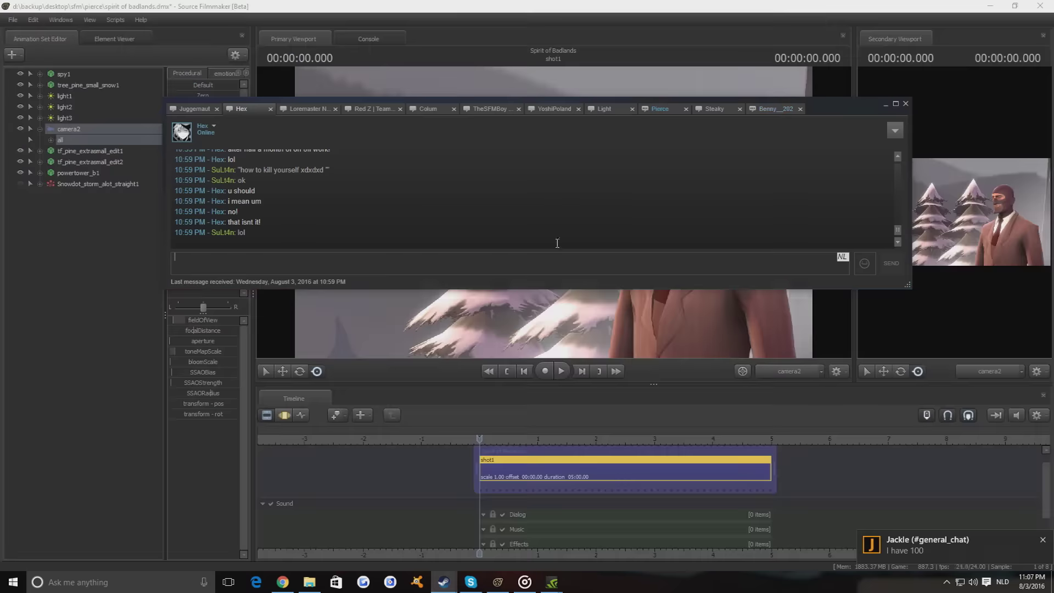
text(sh)
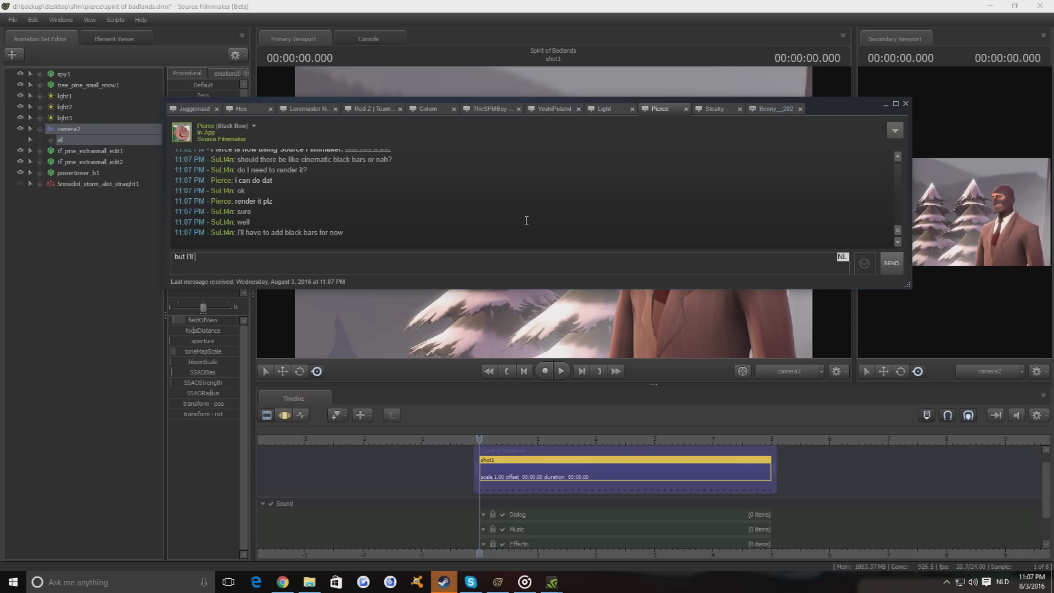
- Add an overlay clip under the Overlay group's Effects track and display its element properties
click(549, 494)
scroll(549, 510, down, 1)
right_click(548, 539)
click(488, 251)
click(545, 340)
right_click(609, 535)
click(653, 478)
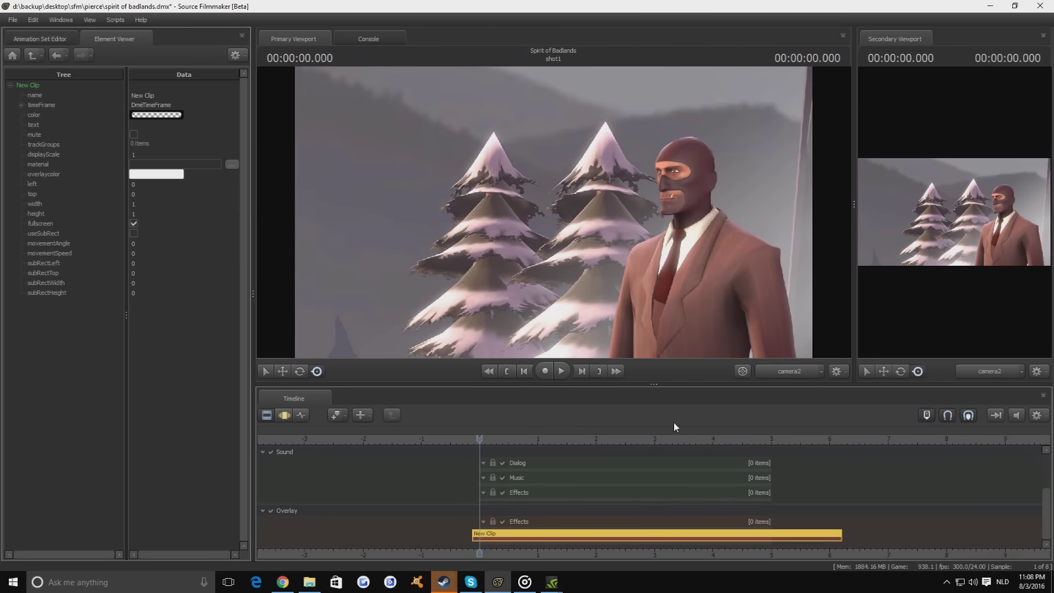
- Try effects\vignette_235.vmt as the overlay clip's material
click(231, 164)
click(384, 301)
click(631, 469)
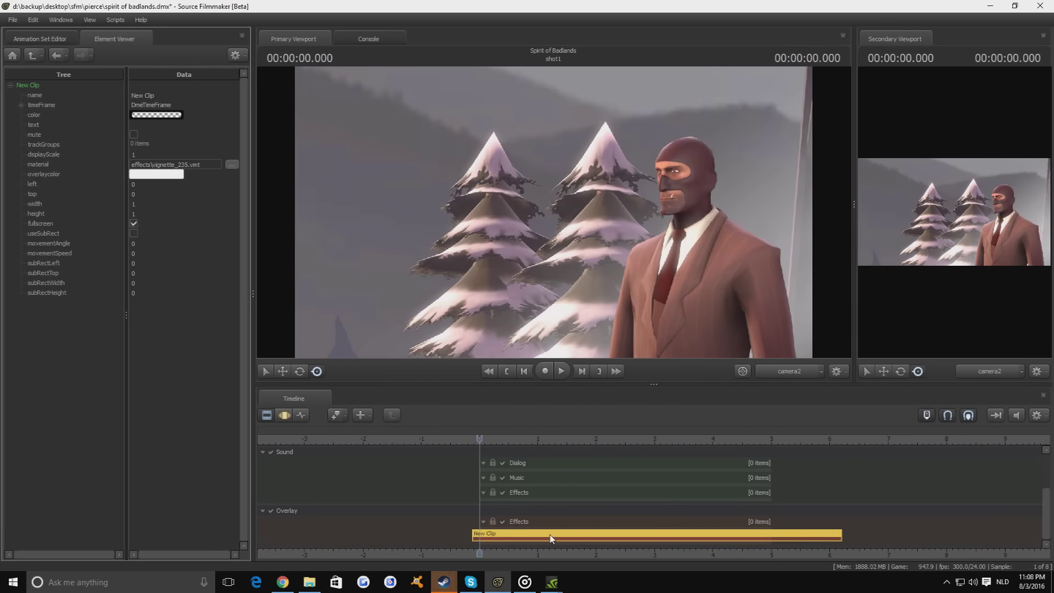
- Choose a different overlay material that adds cinematic black bars and scrub the shot to check the framing
click(232, 164)
click(395, 336)
click(631, 470)
click(499, 437)
drag(501, 437, 652, 437)
- Make the Snowdot_storm_alot_straight1 particle system visible and play the shot with it
click(40, 39)
key(space)
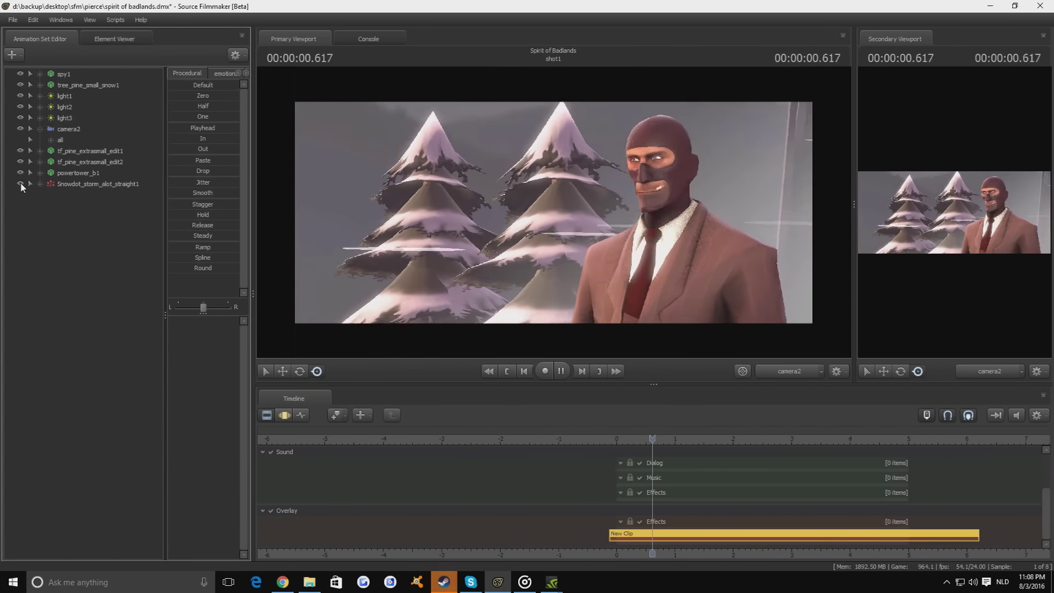
key(space)
click(70, 80)
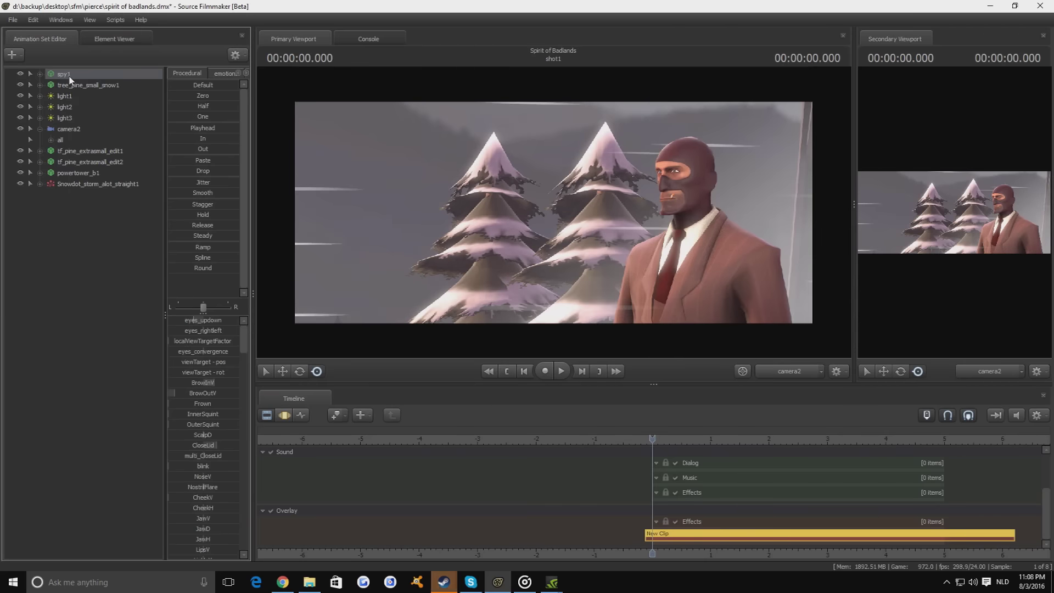
right_click(69, 76)
mouse_move(168, 220)
click(41, 91)
click(39, 74)
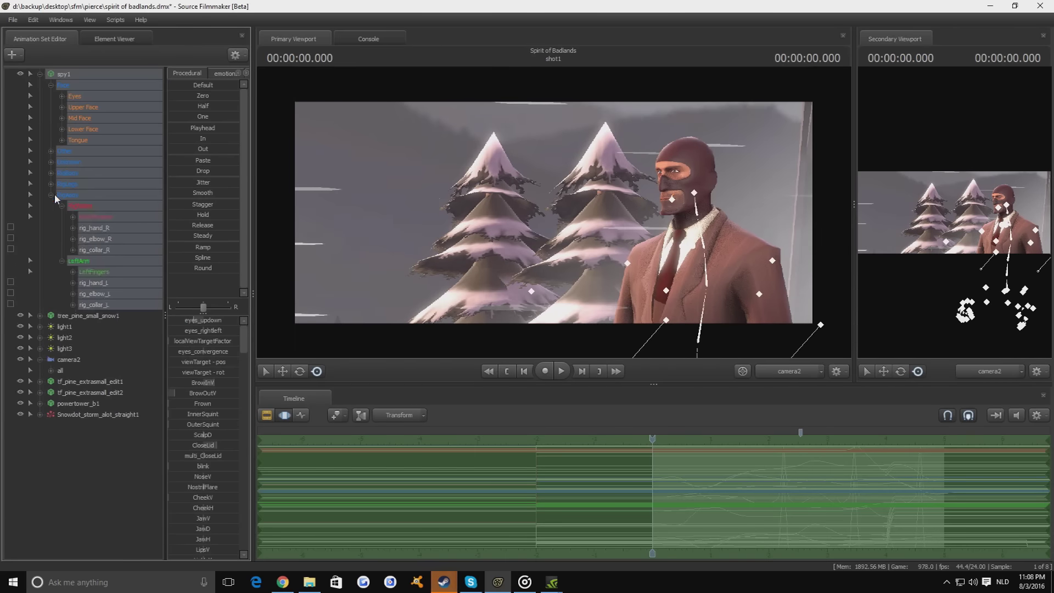
click(68, 162)
click(266, 415)
click(39, 73)
- Create an animation set for a new model, filtering the models by "spy jack" and choosing the one in the xms2013_spy_jacket folder
right_click(160, 189)
click(186, 193)
click(578, 347)
text(spy jack)
key(Down)
key(Down)
key(Down)
key(Down)
key(Down)
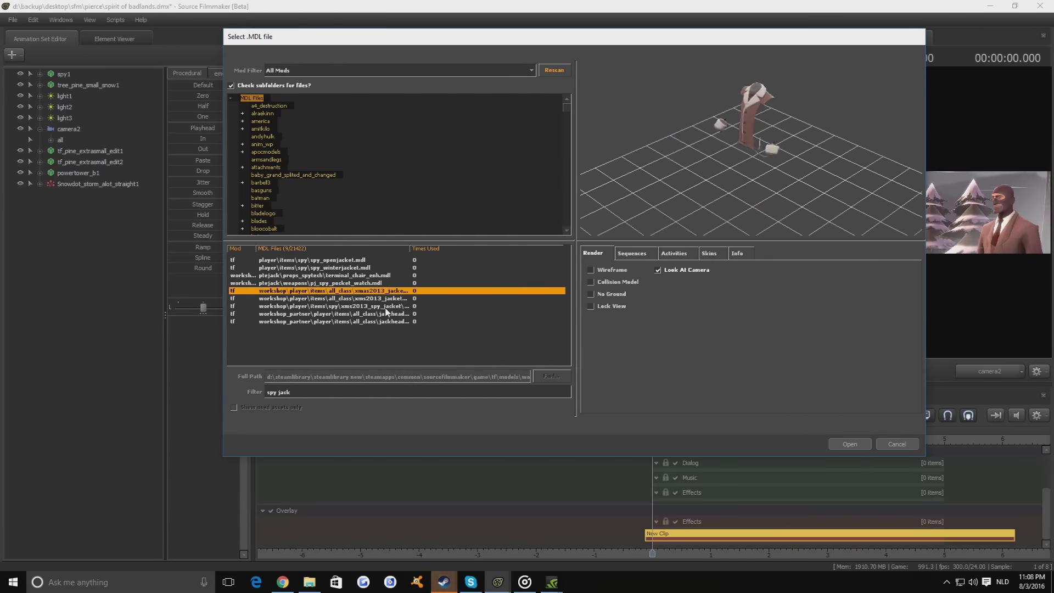
key(Down)
key(Down)
click(857, 445)
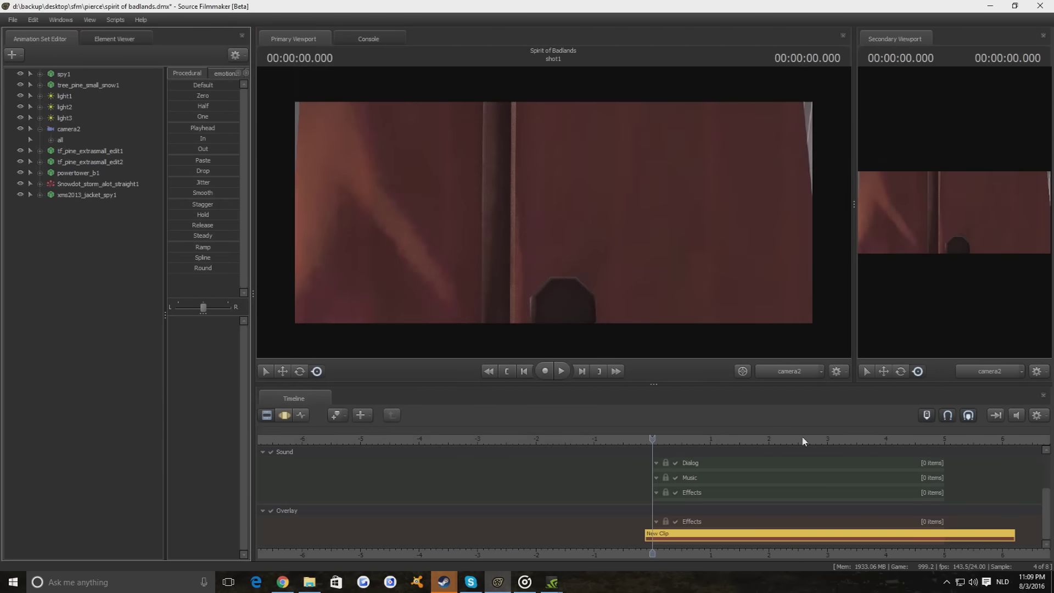
- Lock the xms2013_jacket_spy1 model onto the spy so that he wears it
click(284, 415)
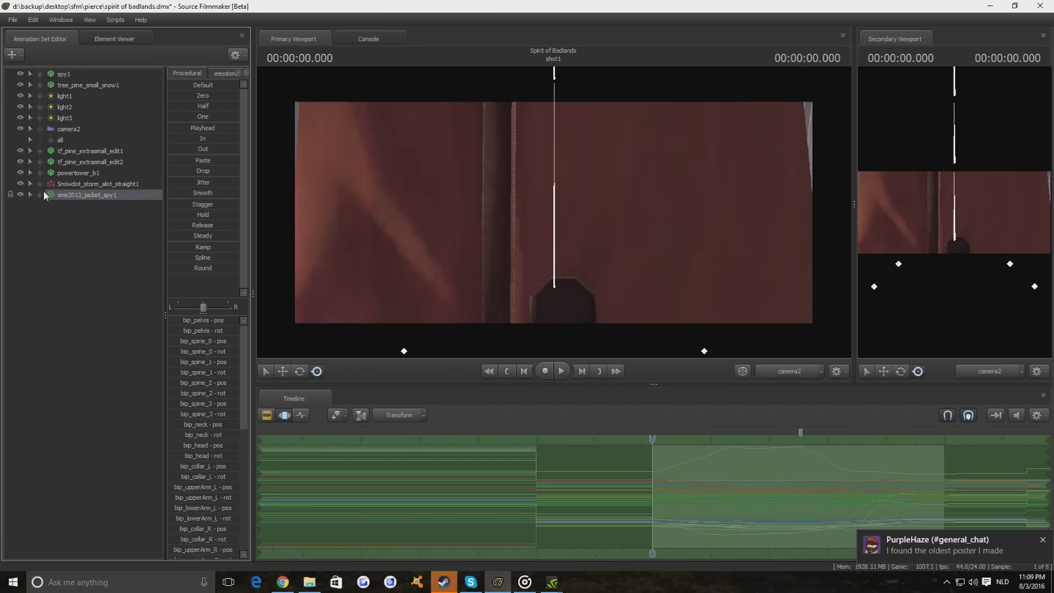
click(47, 241)
- Try the all_winter_scarf_spy model on the spy, filtering the models by "spy winter", and delete its animation set
right_click(127, 251)
click(144, 256)
text(spy winter)
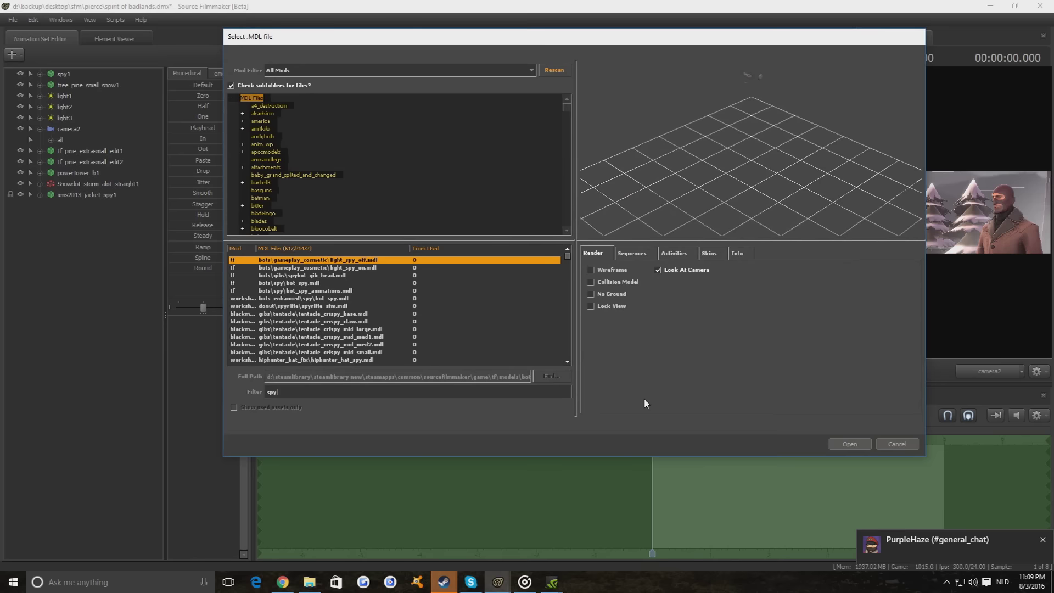
key(Down)
key(Down)
key(Down)
key(Up)
key(Up)
key(Up)
key(Return)
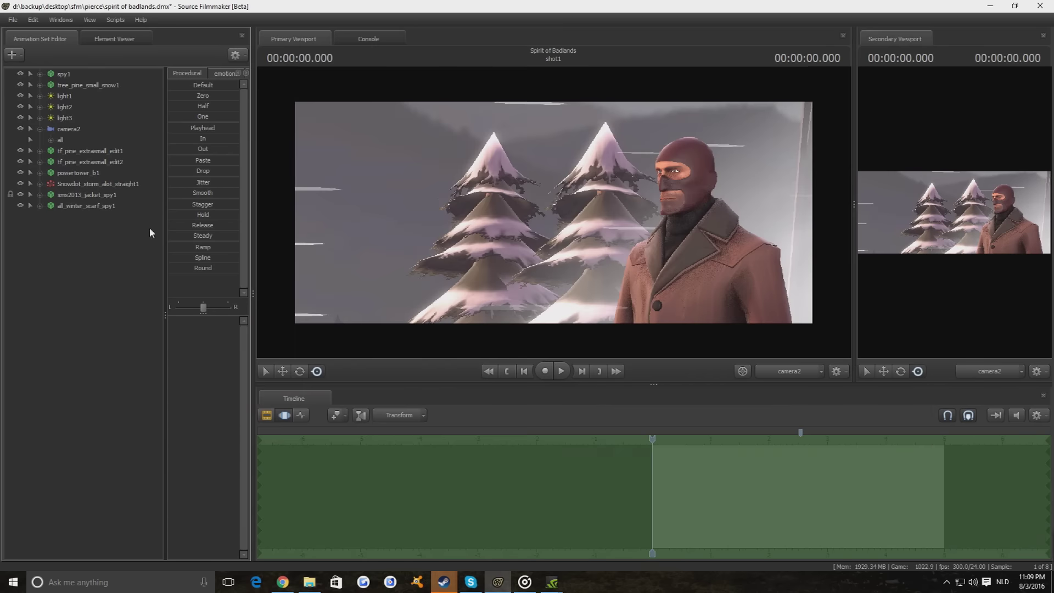
right_click(62, 207)
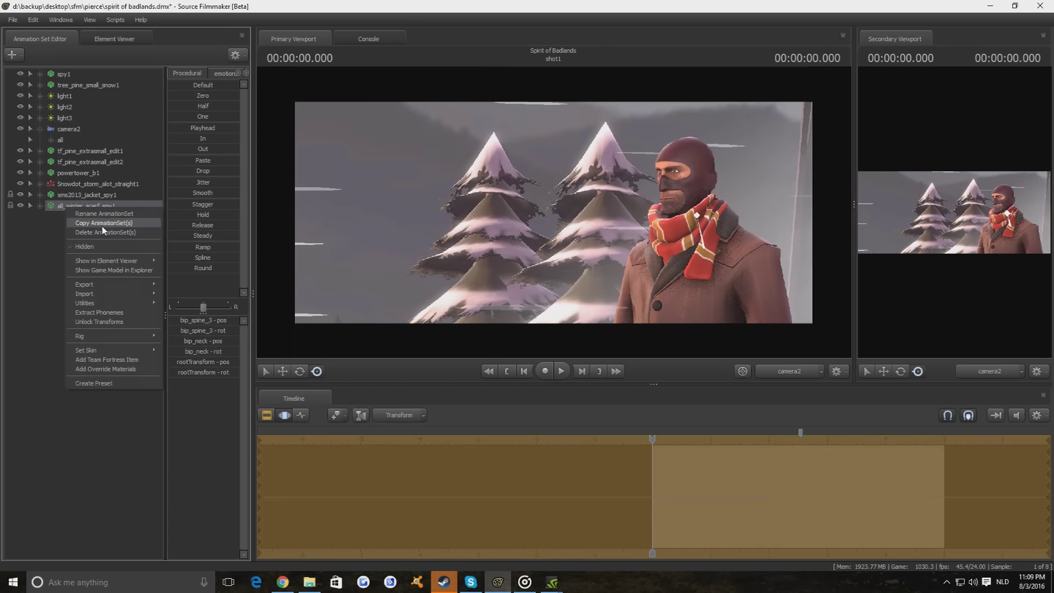
click(102, 227)
- Browse the spy workshop cosmetic models for another winter accessory and preview several of them
right_click(69, 262)
click(99, 268)
click(390, 329)
scroll(552, 307, down, 15)
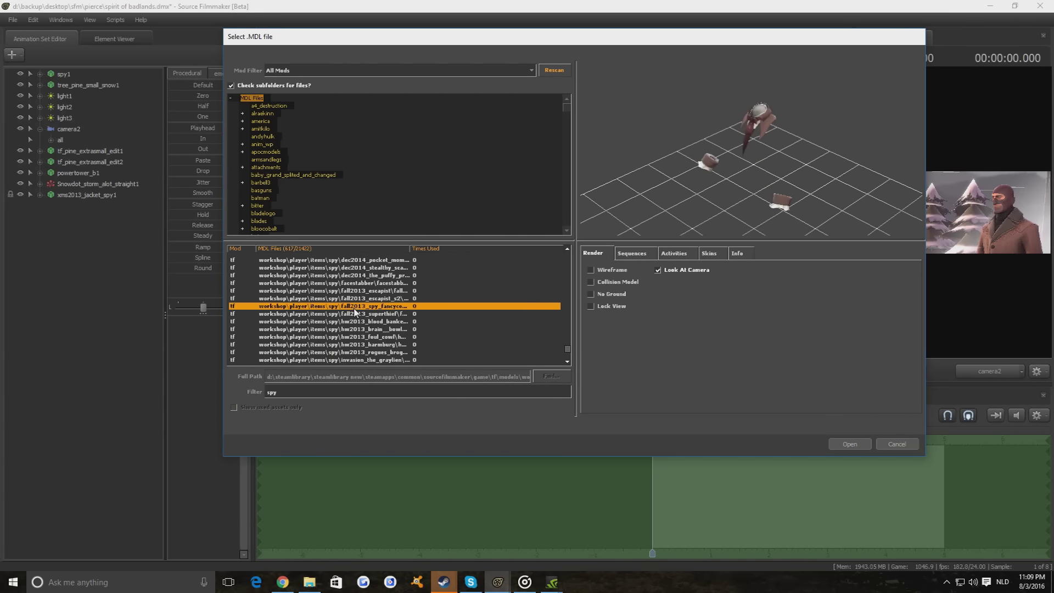
scroll(340, 323, up, 5)
click(341, 321)
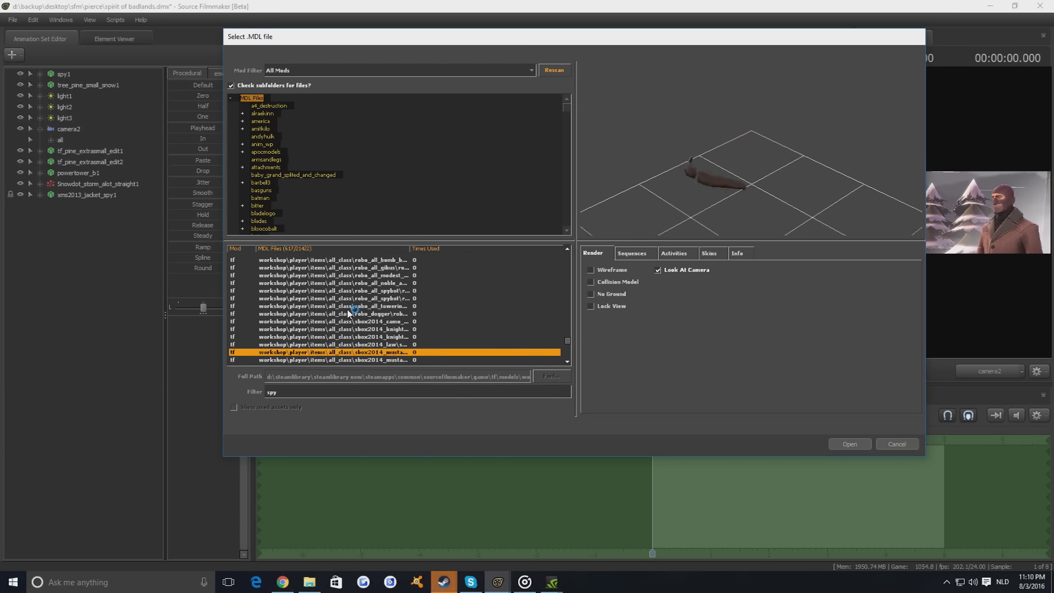
scroll(348, 311, up, 2)
click(347, 308)
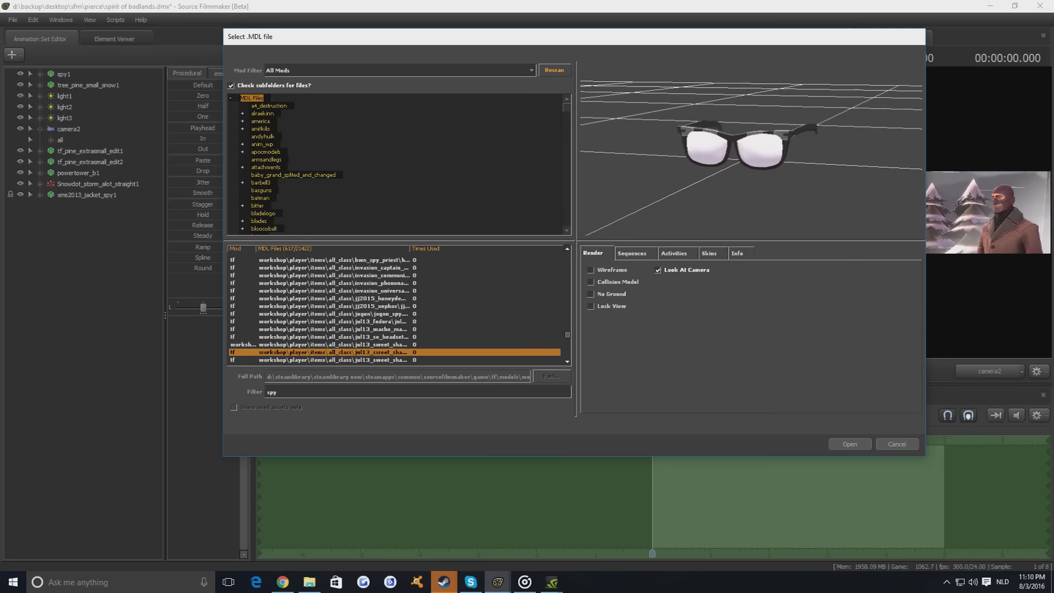
scroll(417, 307, up, 3)
click(373, 313)
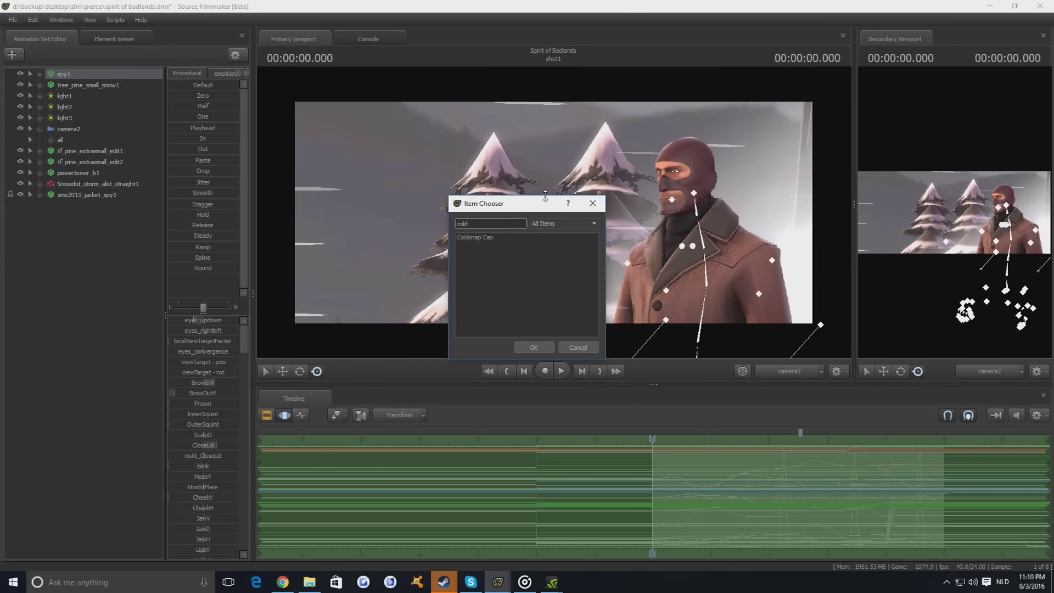
- Add the Coldsnap Cap item to spy1 and play the shot with it
click(474, 237)
click(528, 344)
click(267, 414)
key(space)
drag(650, 488, 403, 416)
key(space)
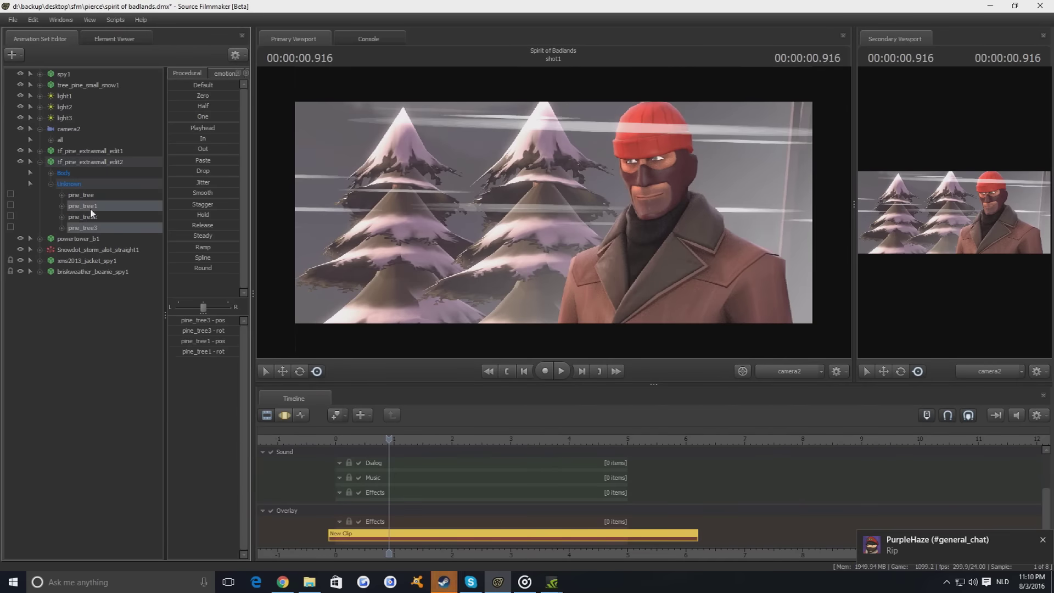
- Select the pine_tree1, pine_tree2 and pine_tree3 bones of tf_pine_extrasmall_edit2 and key their first swaying rotations in the Graph Editor
shift+click(86, 206)
key(F4)
key(f)
click(299, 372)
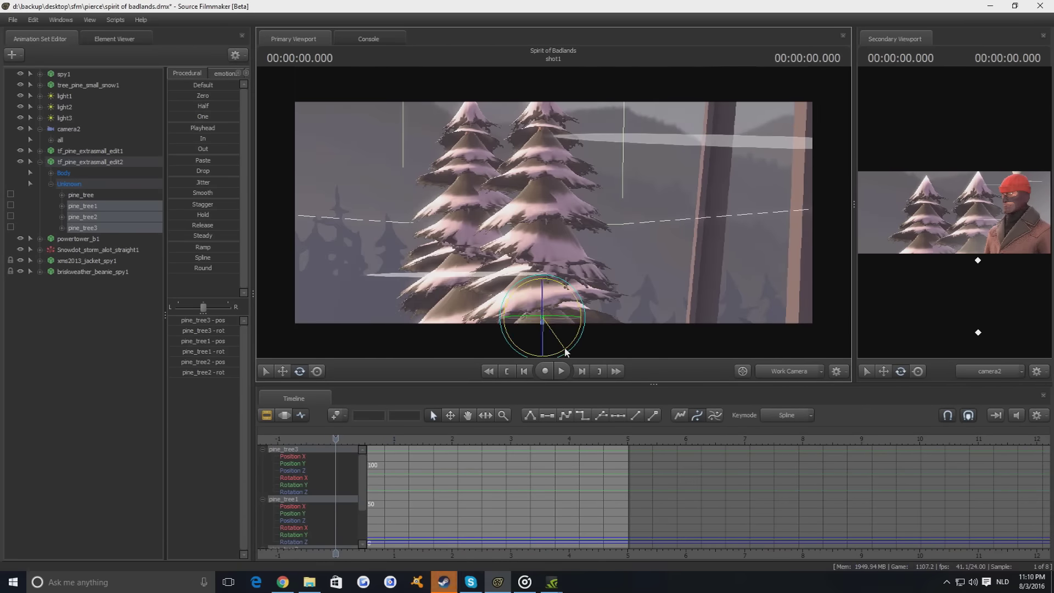
right_click(580, 333)
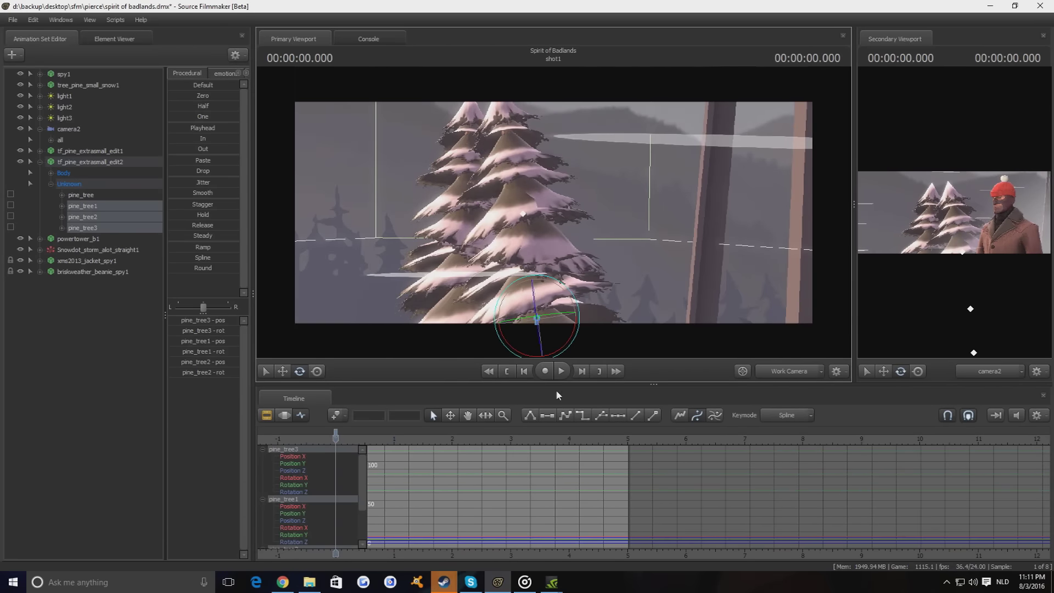
key(f)
mouse_move(579, 434)
mouse_down()
mouse_move(510, 438)
mouse_move(574, 433)
mouse_up()
click(649, 438)
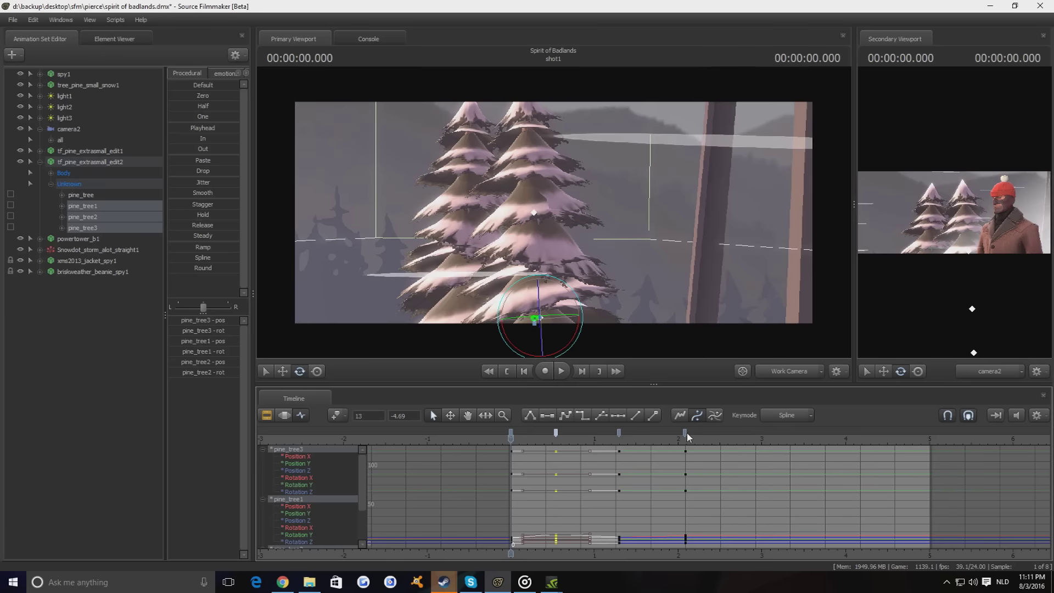
- Move the first sway keyframes of tf_pine_extrasmall_edit2 closer together, ending at about 1 second, and preview the motion
drag(687, 434, 597, 433)
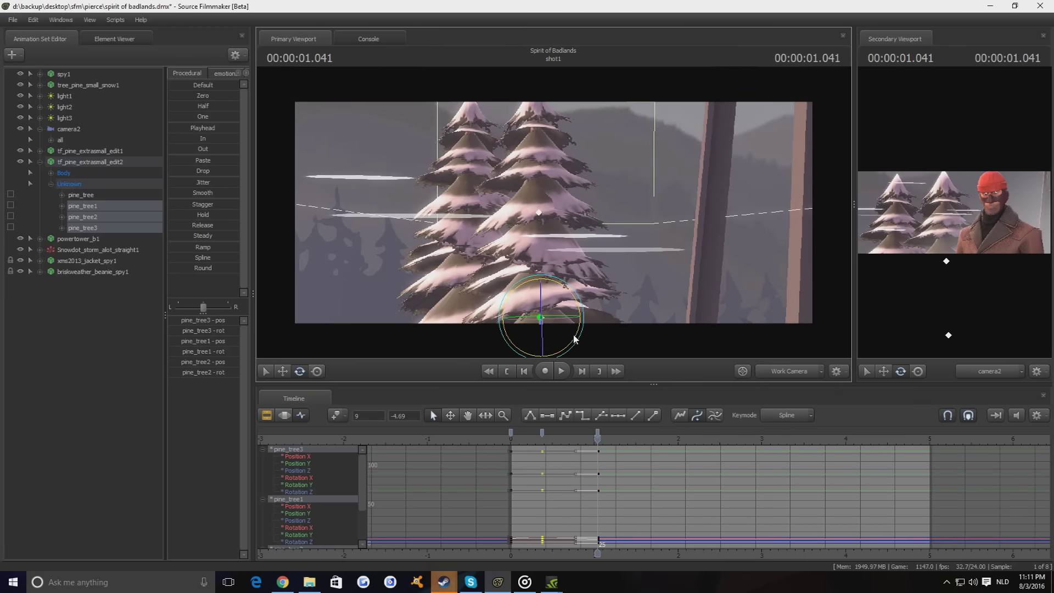
click(518, 436)
key(space)
drag(634, 443, 548, 436)
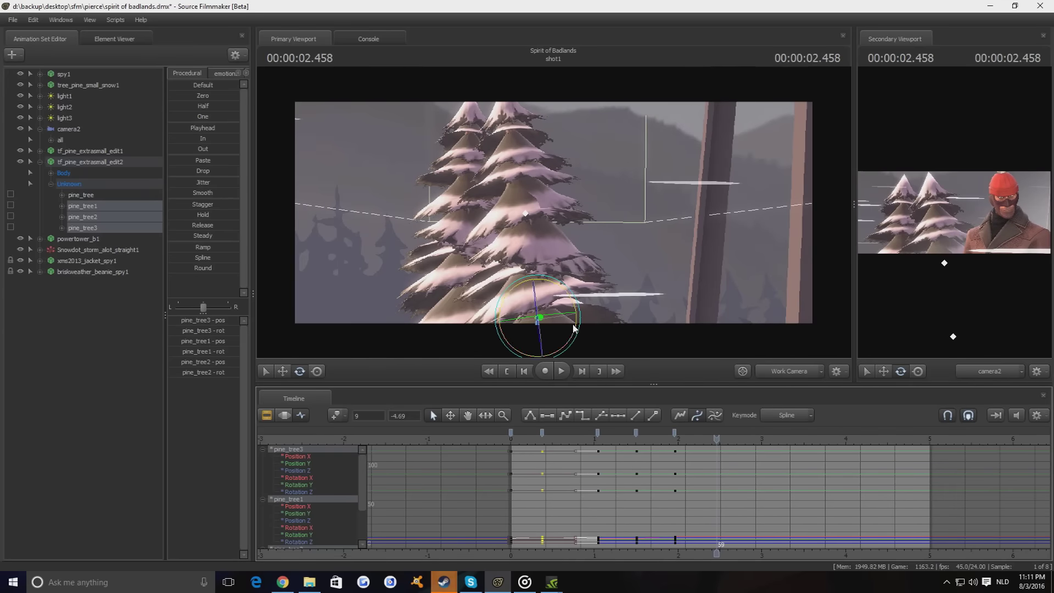
- Key further back-and-forth rotations of tf_pine_extrasmall_edit2's bones from about 2.5 seconds to the shot's end and play the sway
drag(575, 331, 570, 335)
drag(744, 436, 732, 436)
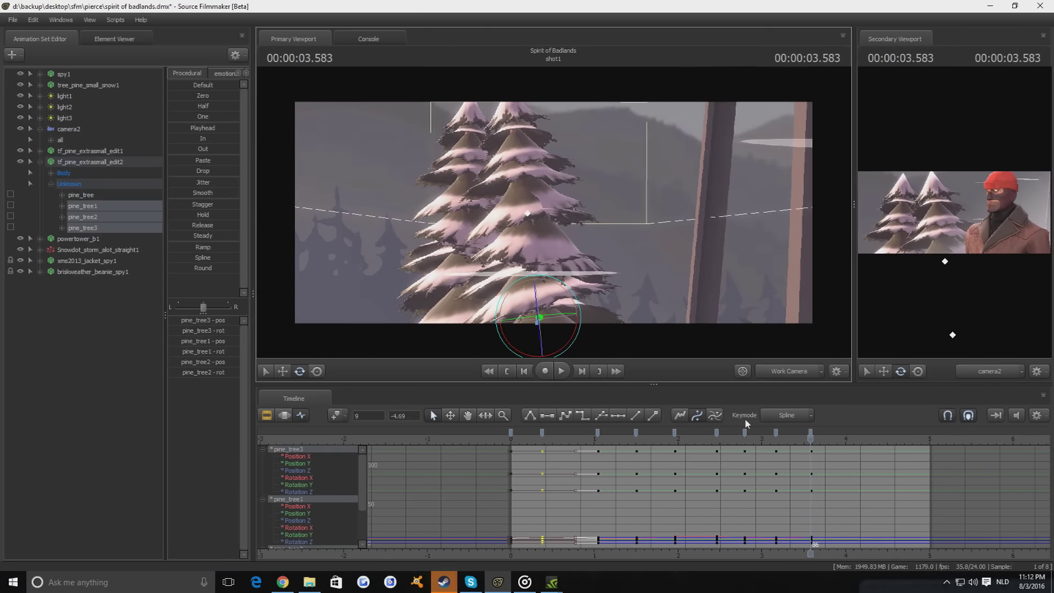
drag(809, 437, 839, 442)
drag(575, 328, 580, 335)
key(Right)
key(Right)
key(Right)
key(Right)
key(Right)
key(Right)
key(Right)
key(space)
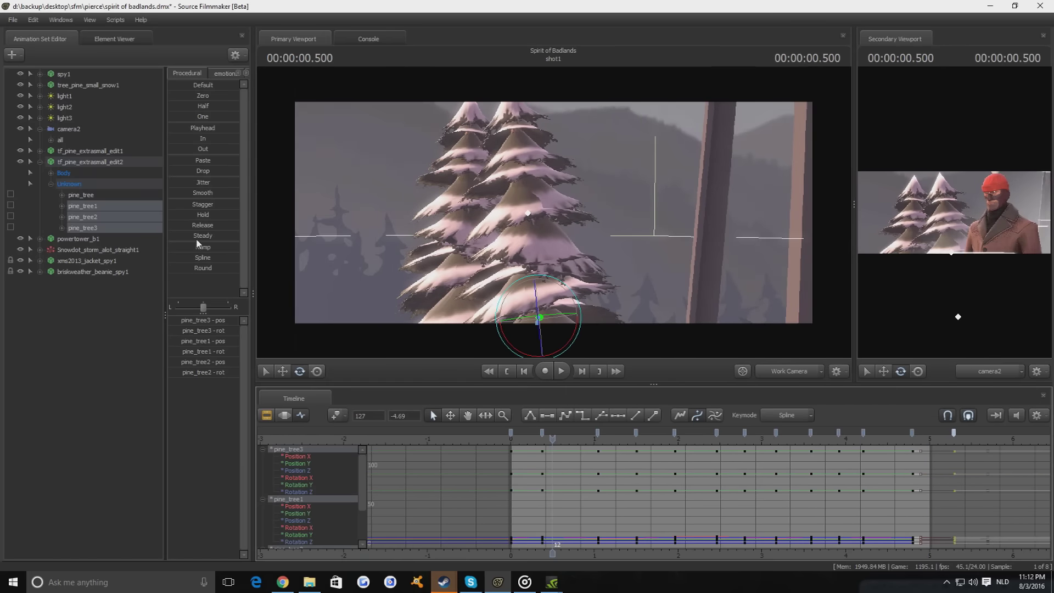
- Select only the rotation channels of tf_pine_extrasmall_edit2's three swaying bones and check the sway through camera2
click(84, 217)
ctrl+click(83, 250)
ctrl+click(83, 283)
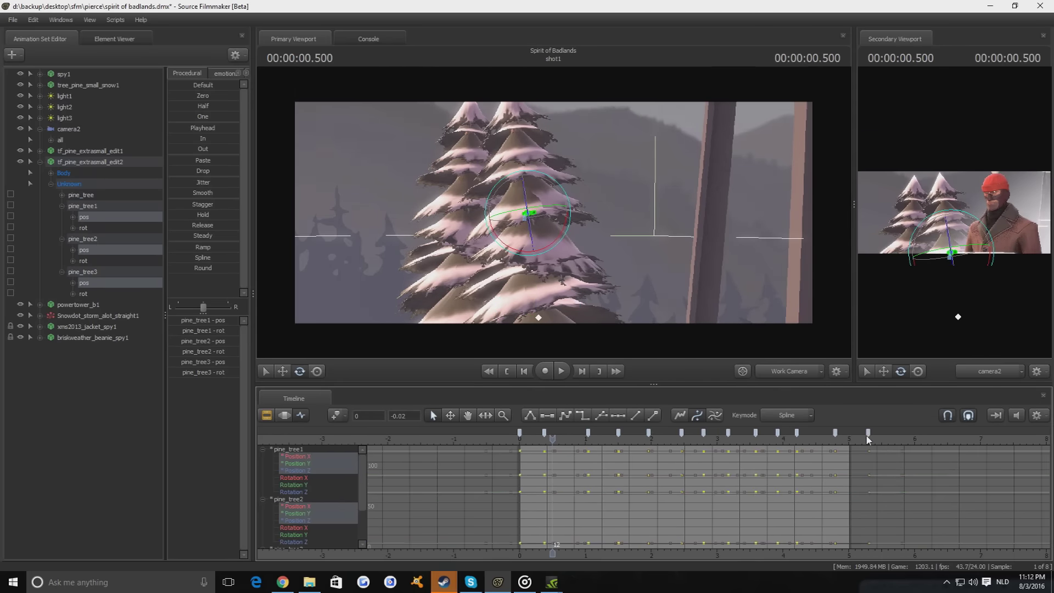
click(83, 228)
ctrl+click(82, 261)
ctrl+click(83, 294)
key(F3)
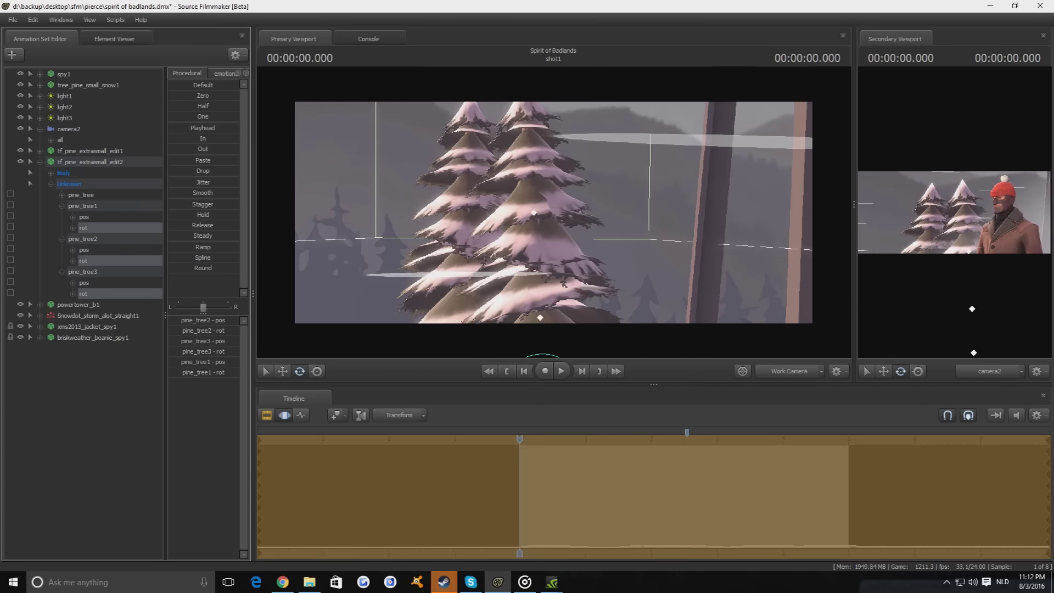
click(789, 370)
click(692, 442)
drag(692, 442, 637, 427)
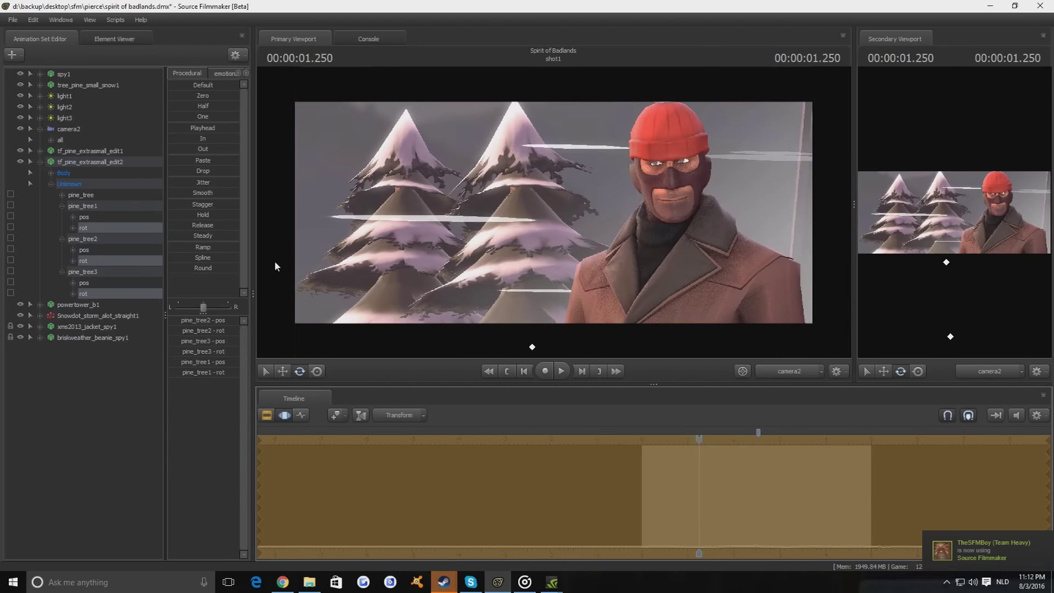
- Select the rotation channels of tf_pine_extrasmall_edit1's pine_tree1 to pine_tree3 bones and key their first swaying rotations
key(F4)
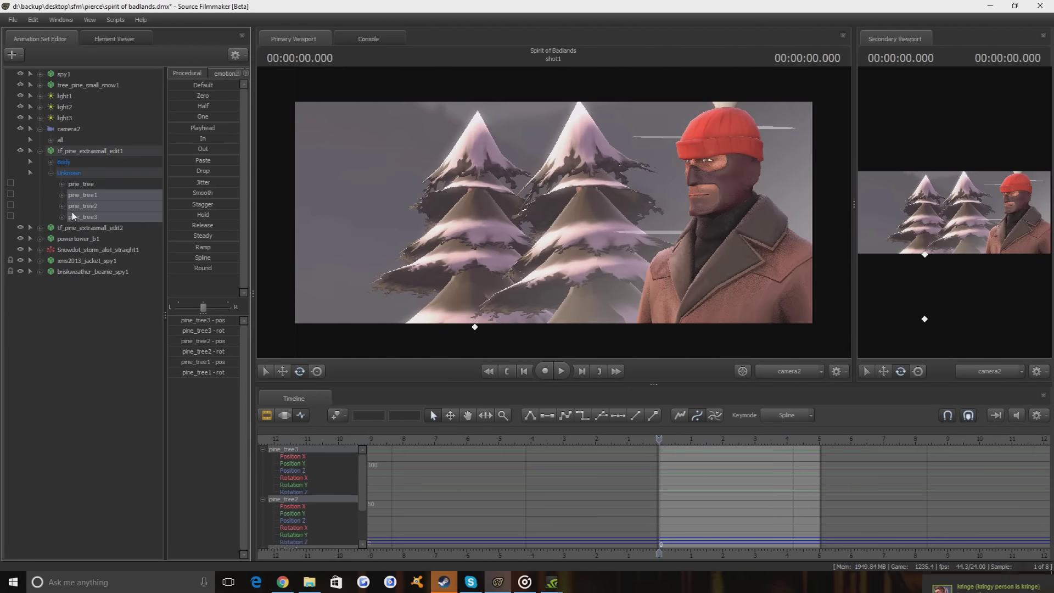
drag(514, 343, 505, 324)
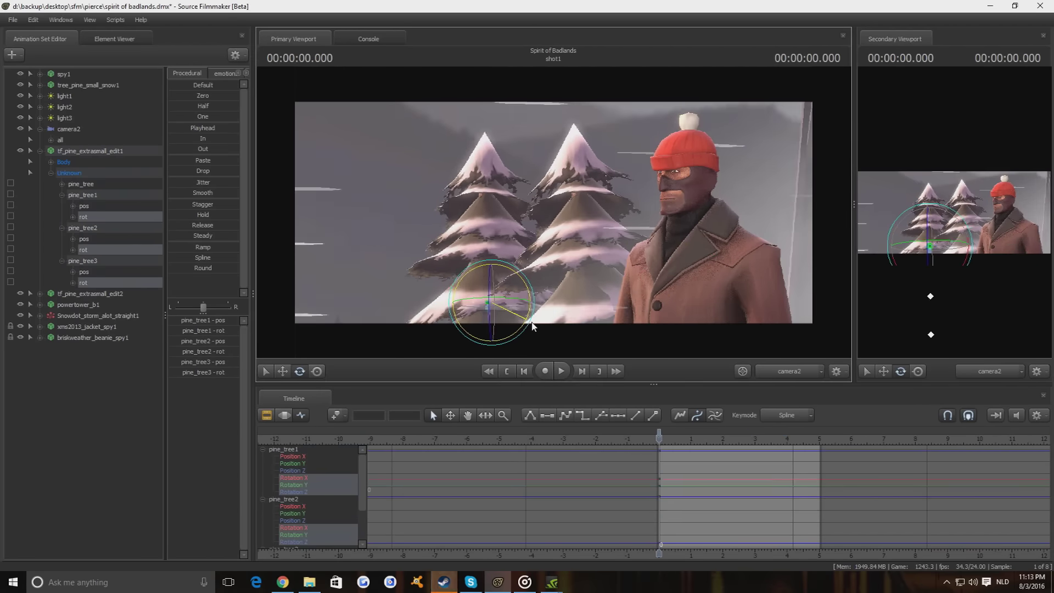
key(Right)
key(Right)
scroll(604, 494, up, 5)
click(718, 456)
drag(417, 313, 439, 338)
- Continue keying tf_pine_extrasmall_edit1's sway rotations through the rest of the shot, playing it between poses
key(Right)
key(space)
key(Right)
key(Right)
key(Right)
key(space)
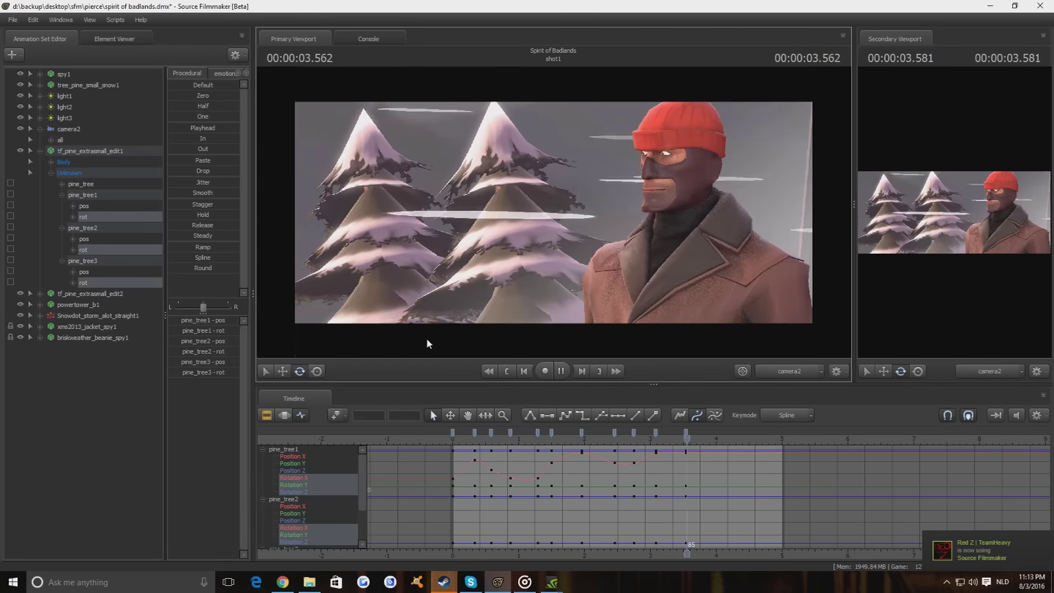
key(space)
mouse_move(427, 340)
mouse_down()
mouse_move(417, 336)
mouse_move(434, 334)
mouse_up()
key(space)
key(Left)
key(Right)
- Play the shot from the start to check both swaying pines, return to the first frame and clear the selection
click(505, 373)
key(space)
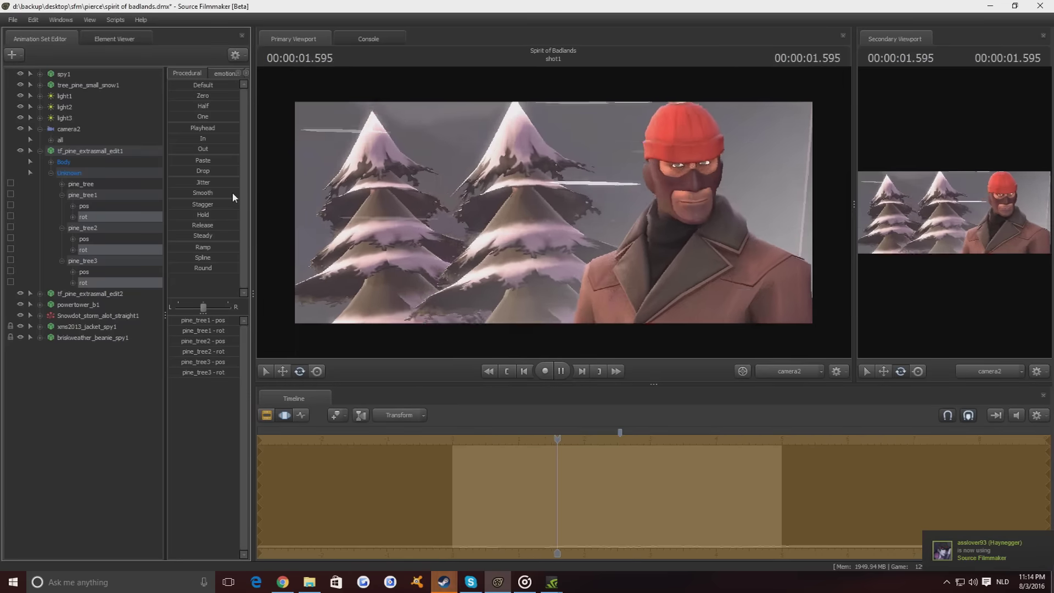
key(space)
key(Home)
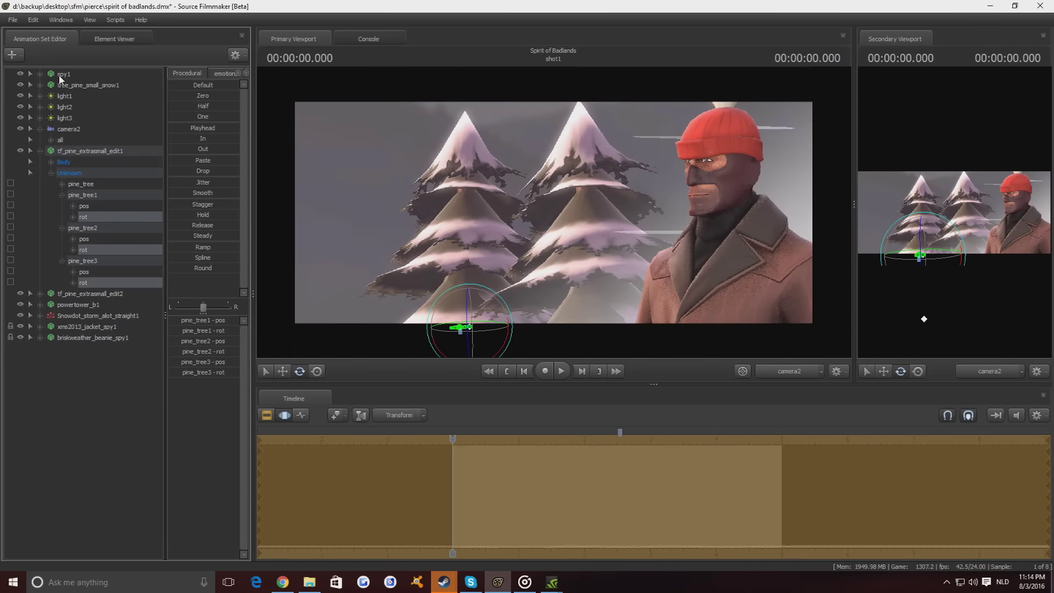
click(83, 302)
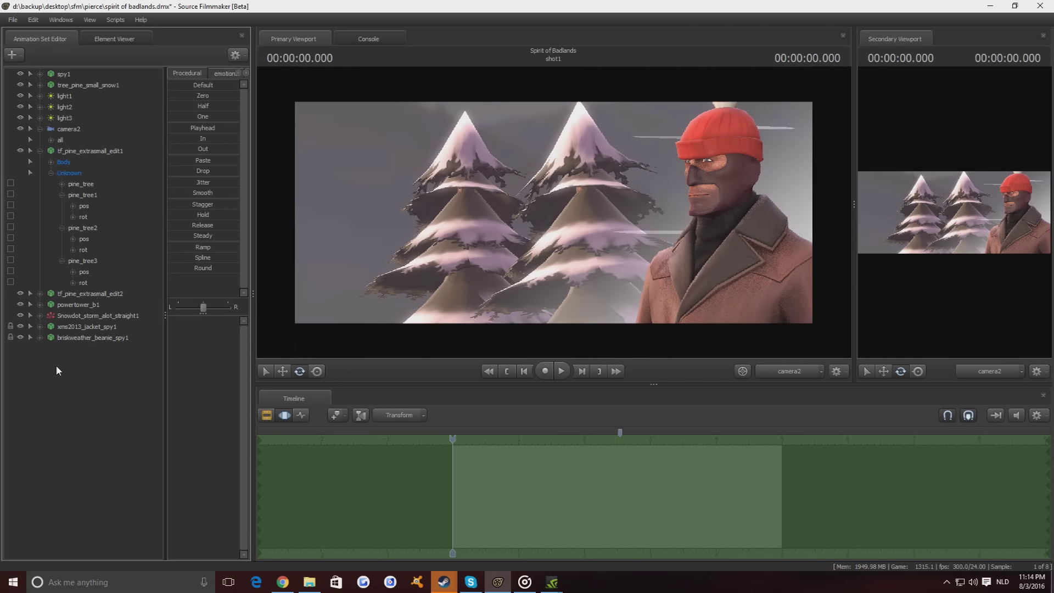
- Pull camera2 back across the shot so the spy's whole hat fits in the frame
click(68, 128)
key(space)
drag(554, 212, 553, 212)
key(space)
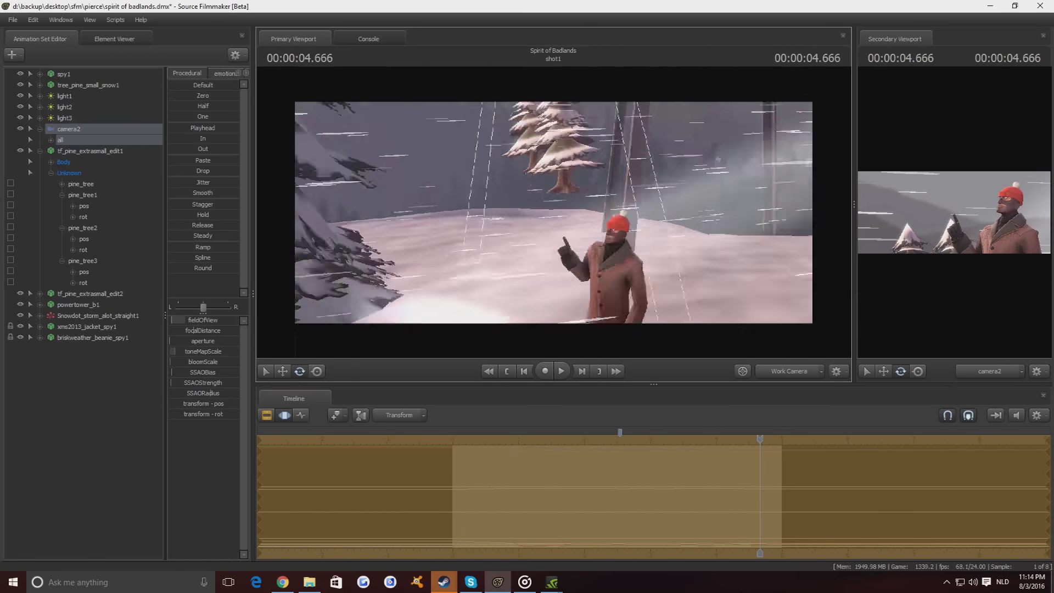
- Select tf_pine_extrasmall_edit1 and tf_pine_extrasmall_edit2 together, reposition them higher behind the spy and play the shot through camera2
click(90, 150)
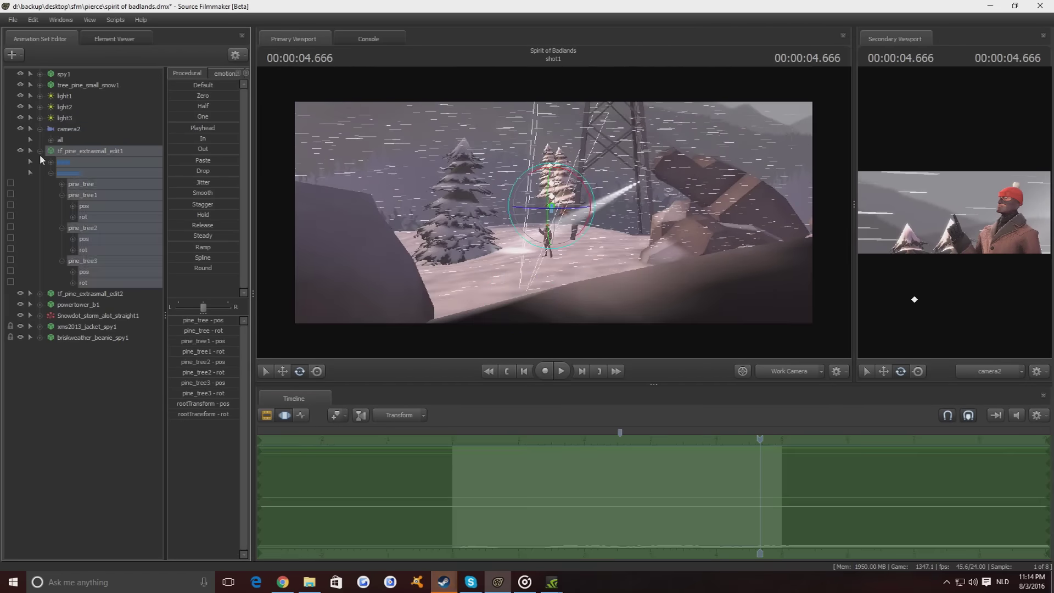
click(39, 150)
ctrl+click(90, 161)
key(space)
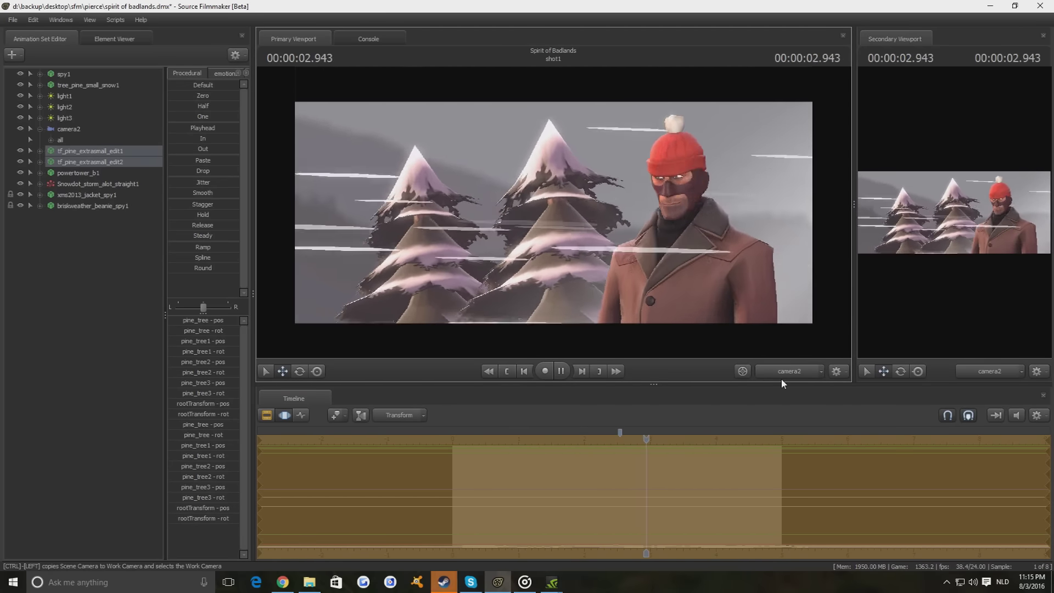
key(space)
- Extend shot1 to a duration of 06:23 and scrub to 6 seconds
key(F3)
click(701, 495)
scroll(700, 521, down, 3)
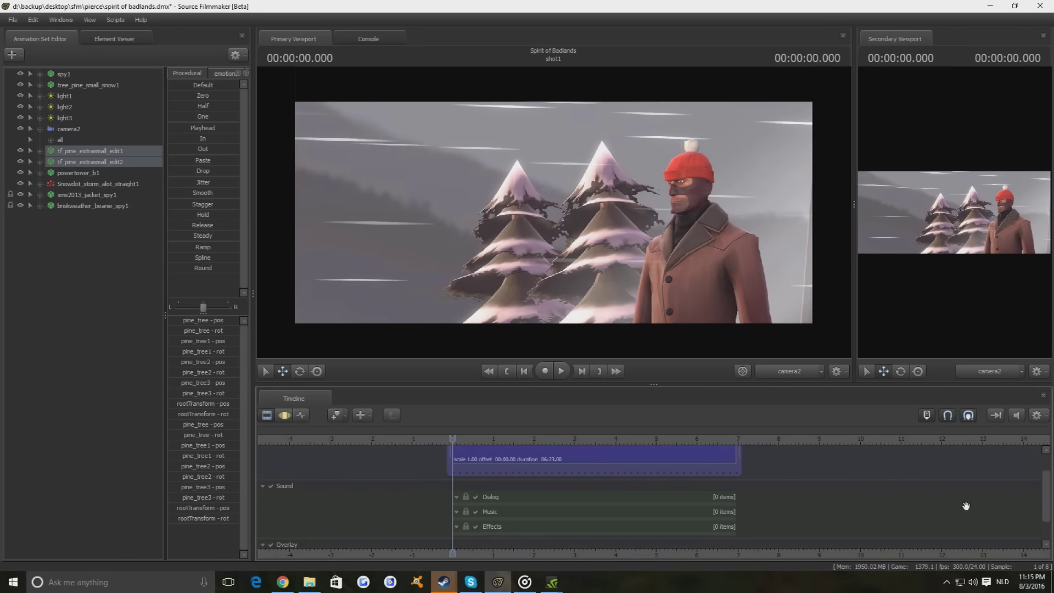
drag(550, 443, 698, 442)
- Open the camera2 and spy1 animation curves and set a time selection on spy1 from 6 seconds onward
click(69, 129)
key(F4)
click(64, 74)
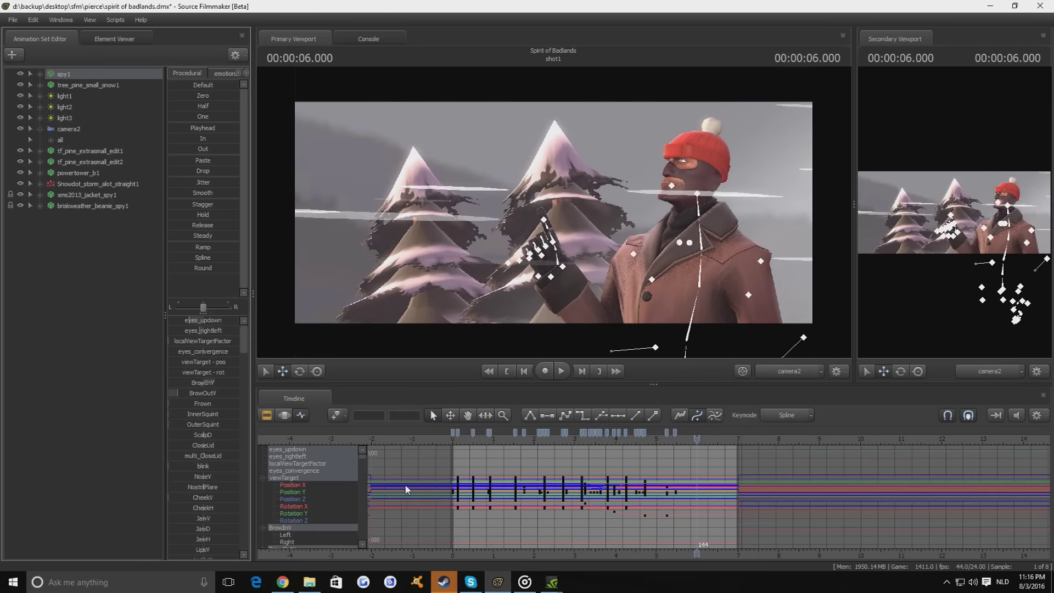
key(F3)
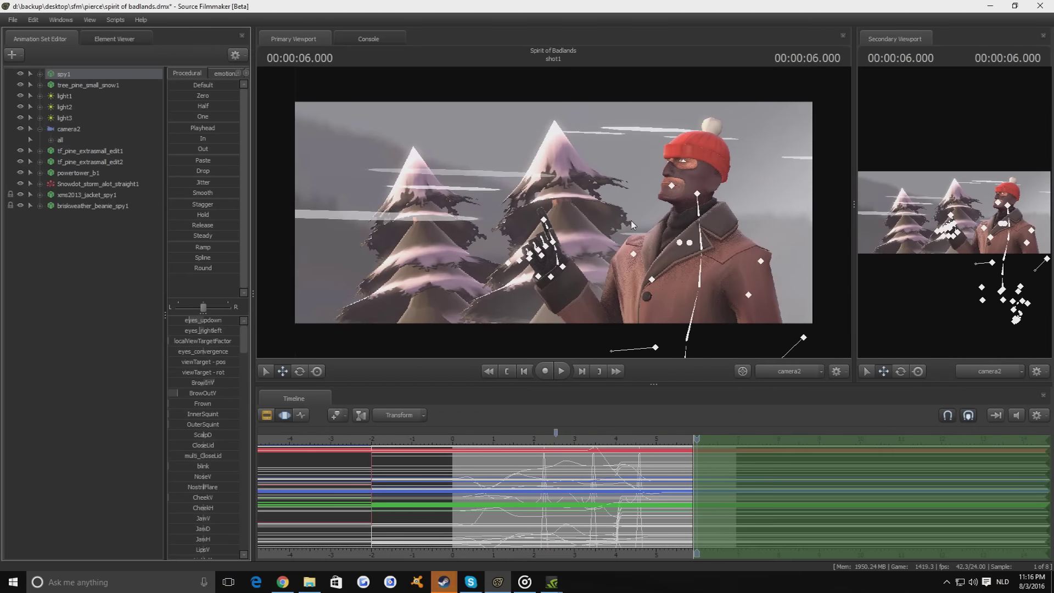
- Trim shot1 back to a duration of 05:00 and play it
key(F2)
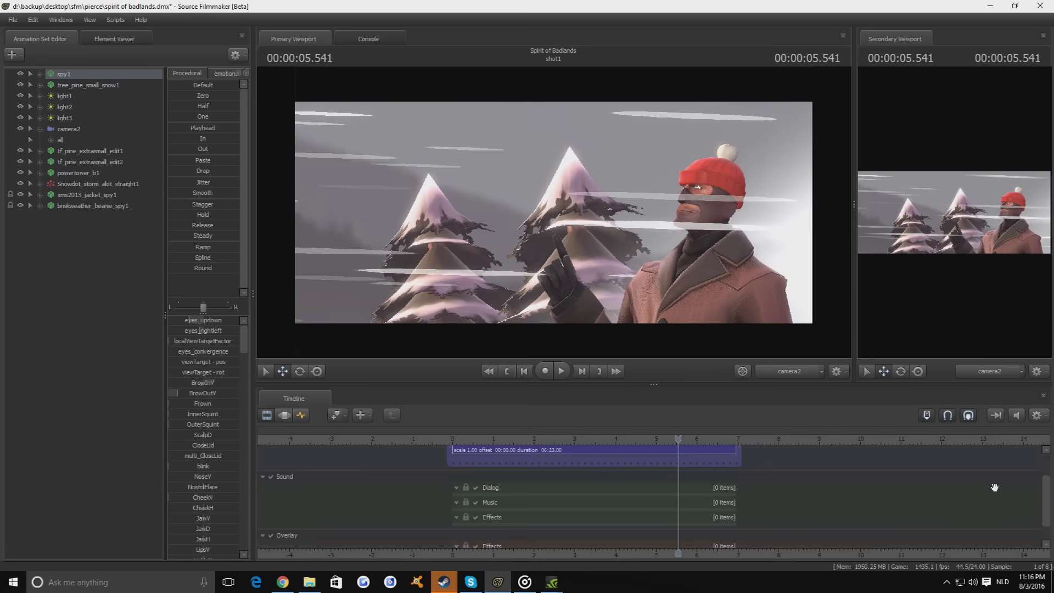
key(space)
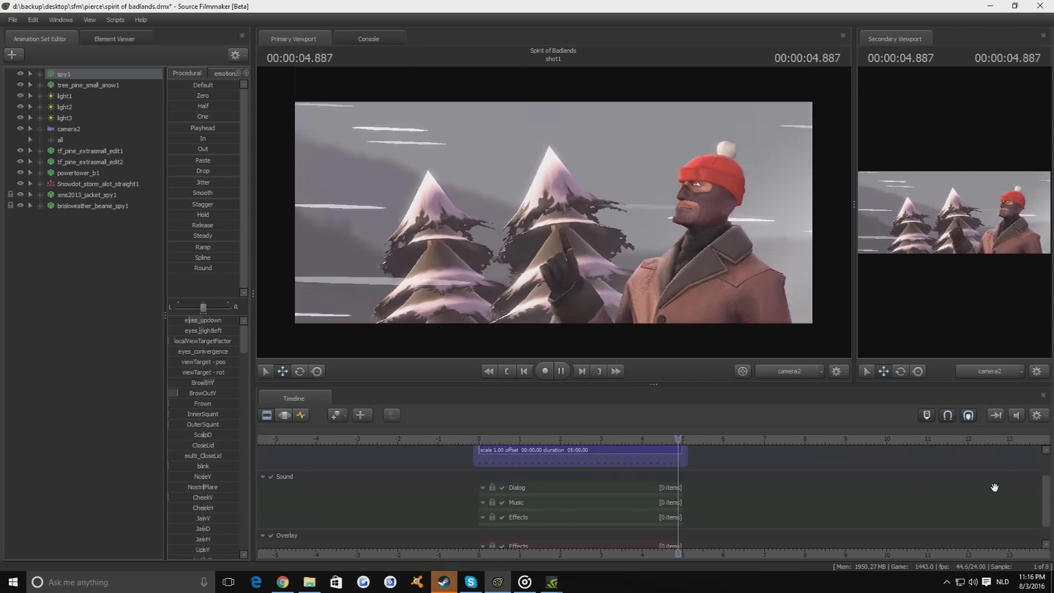
- Set the depth of field and motion blur samples to 128 in the progressive refinement settings
click(561, 272)
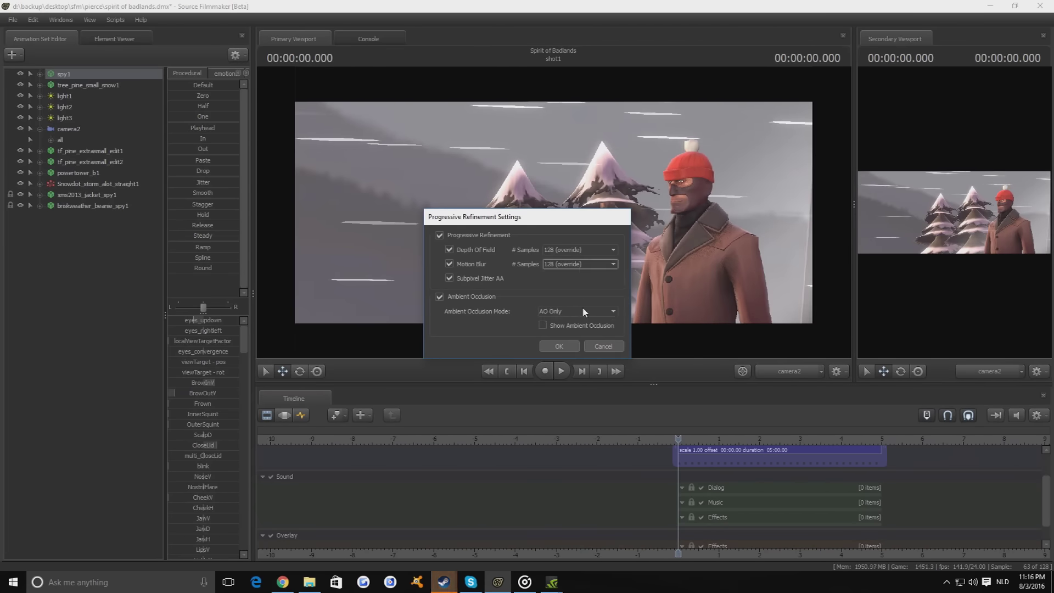
click(558, 345)
- Expand camera2's controls and open the aperture and focalDistance curves together
double_click(60, 139)
click(87, 206)
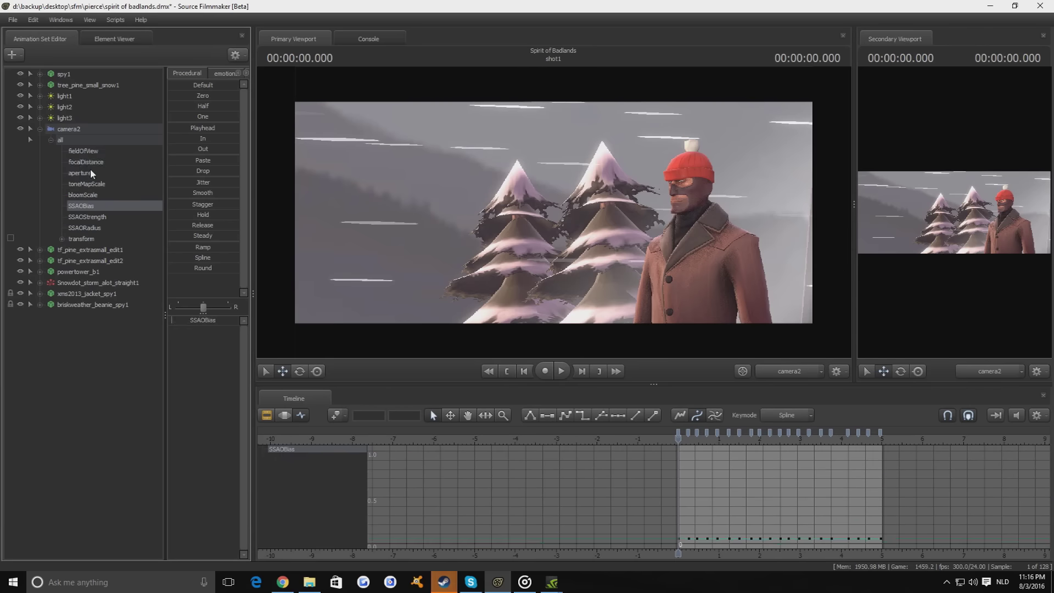
click(90, 174)
ctrl+click(88, 162)
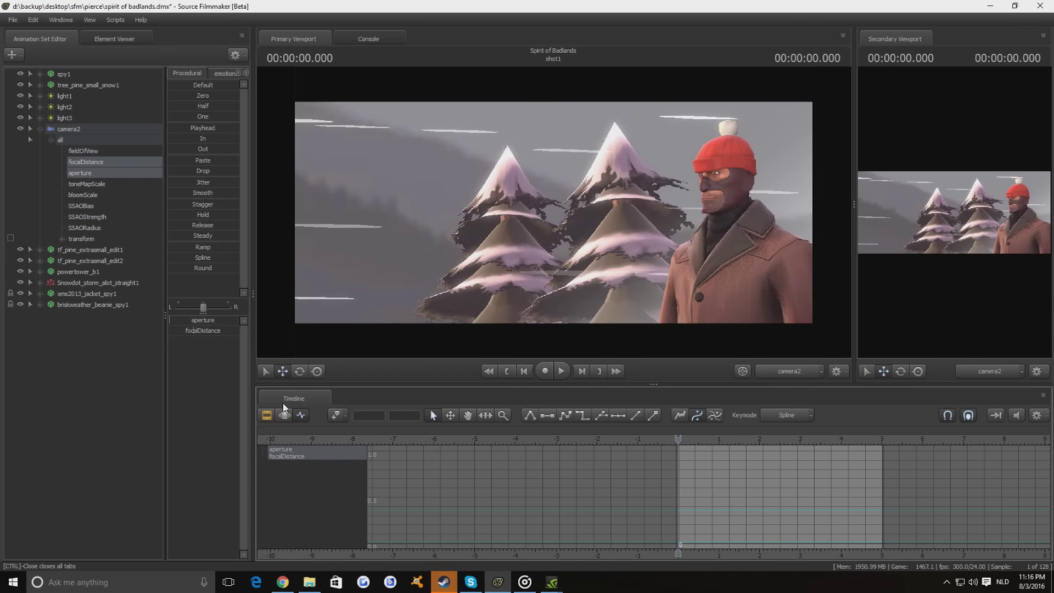
- Extend the focalDistance slider's range and set camera2's focal distance to about 315 at 1.583 seconds
key(space)
key(space)
drag(196, 329, 225, 330)
key(Down)
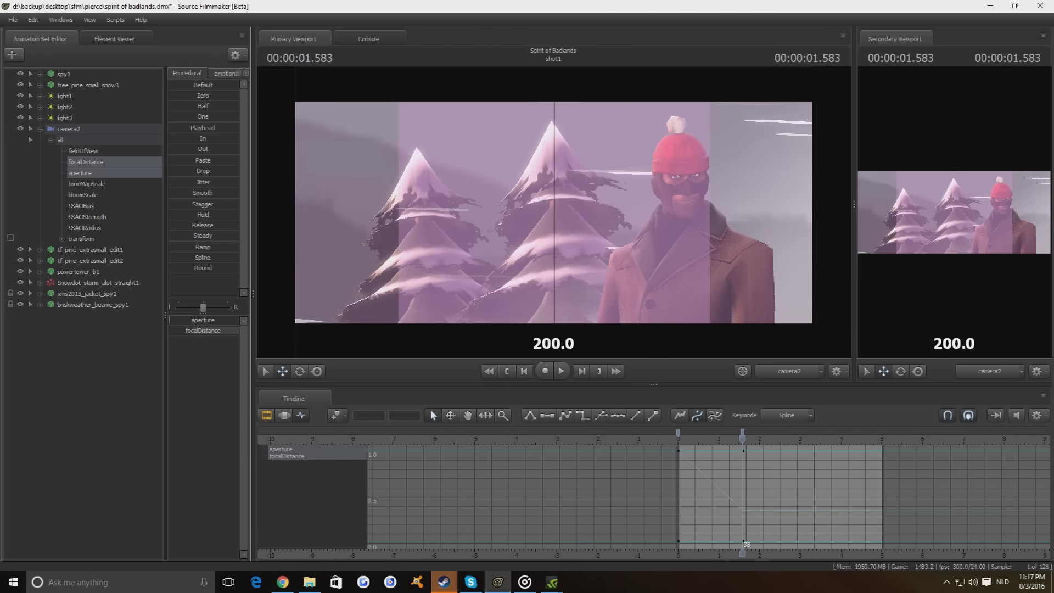
right_click(206, 330)
click(220, 351)
text(303.6)
key(Return)
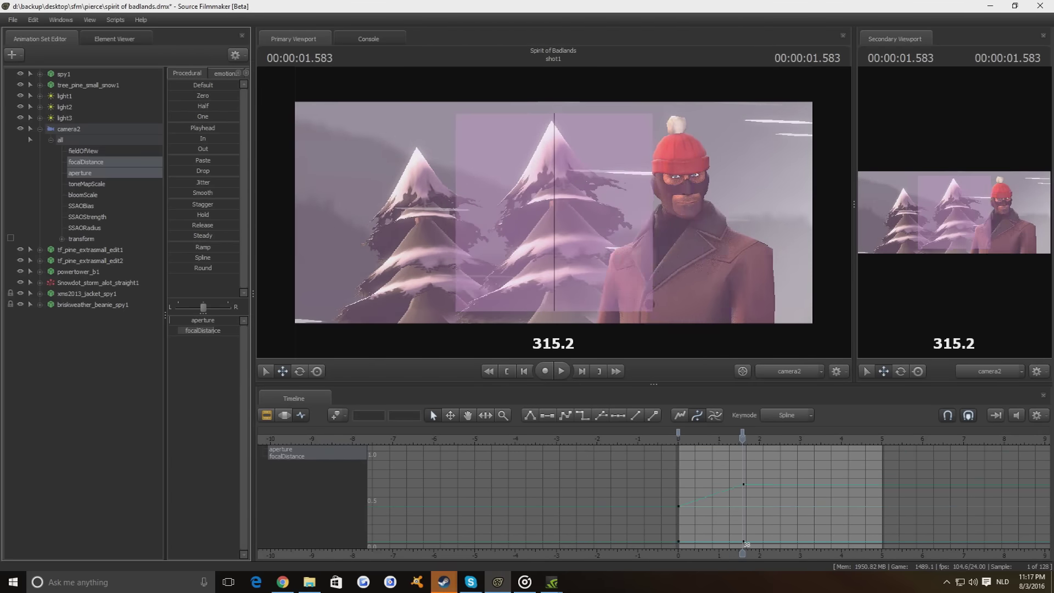
- Compare the depth of field at the start of shot1 and at 1.583 seconds, and play the shot
key(Up)
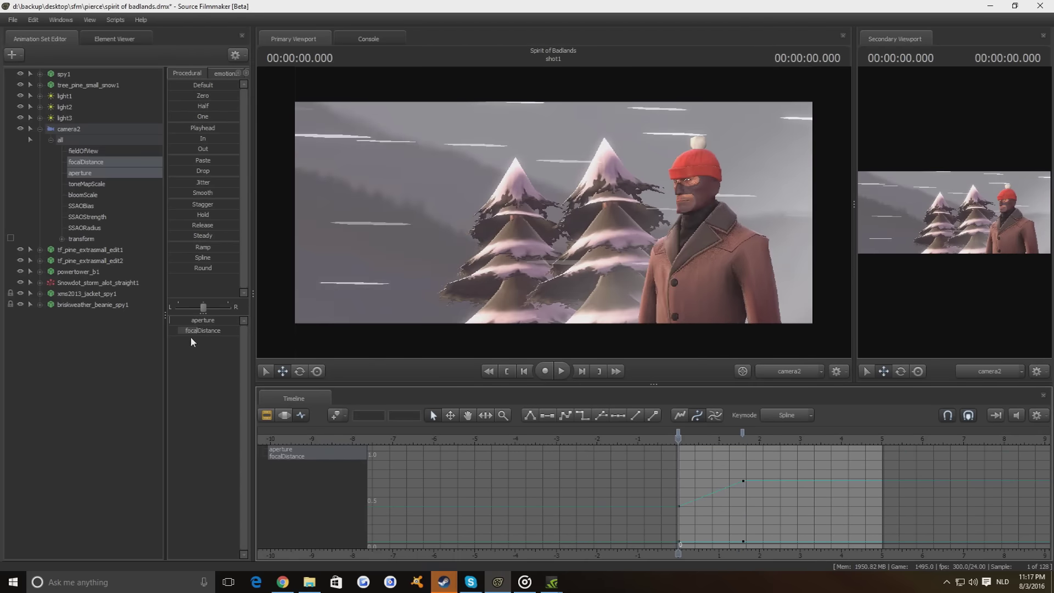
click(266, 415)
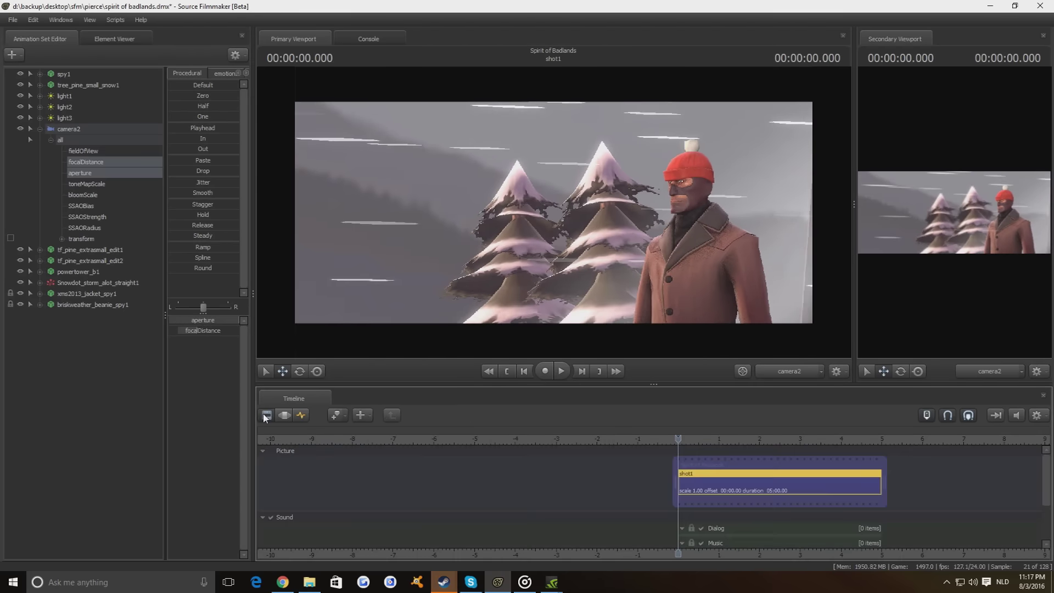
key(Down)
click(284, 416)
click(266, 415)
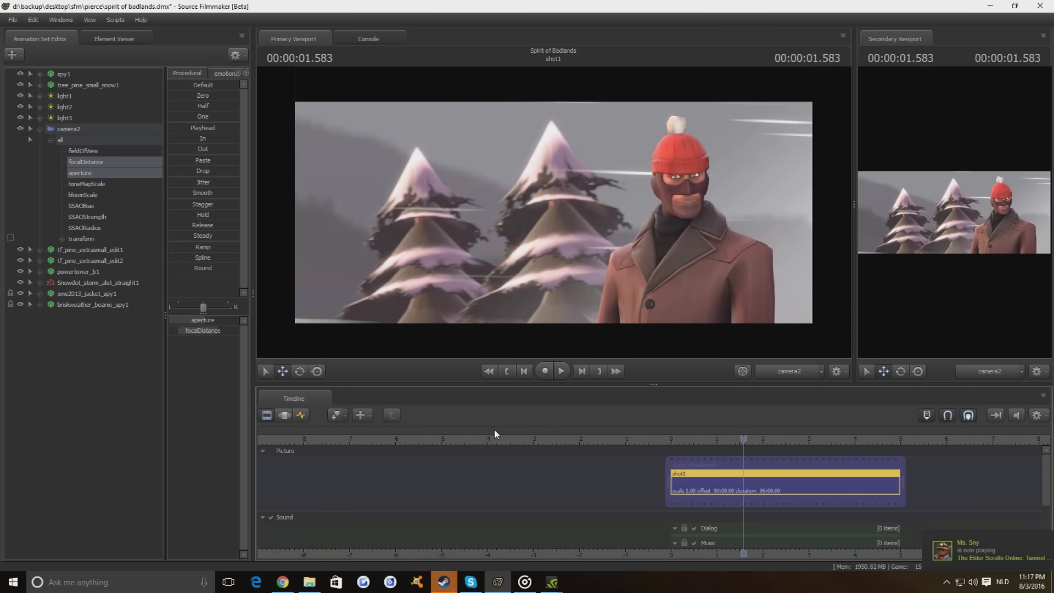
key(space)
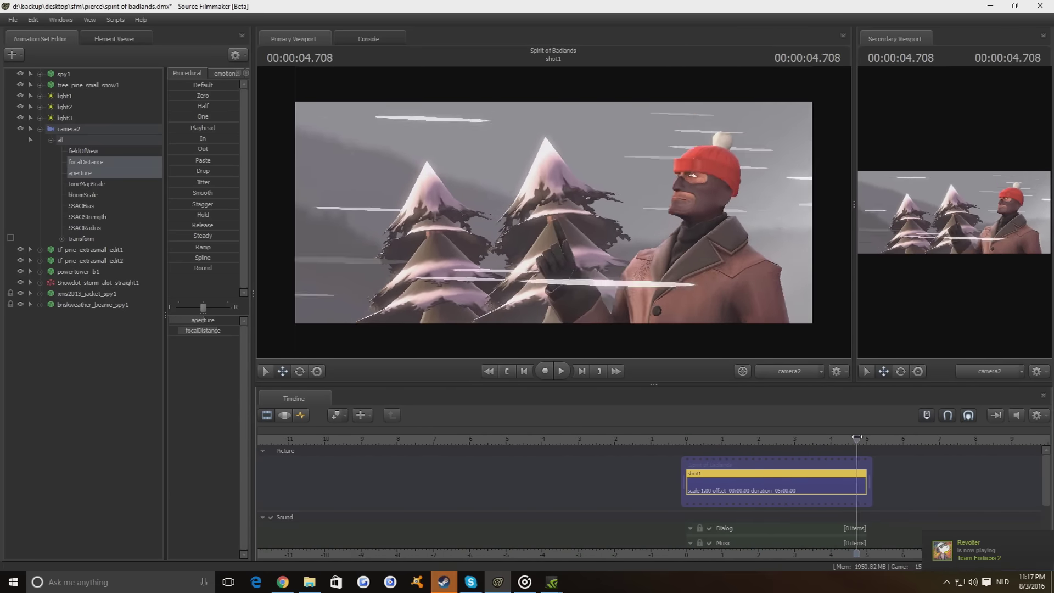
- Move powertower_b1 into the background behind the spy and play the shot to check its placement
click(82, 304)
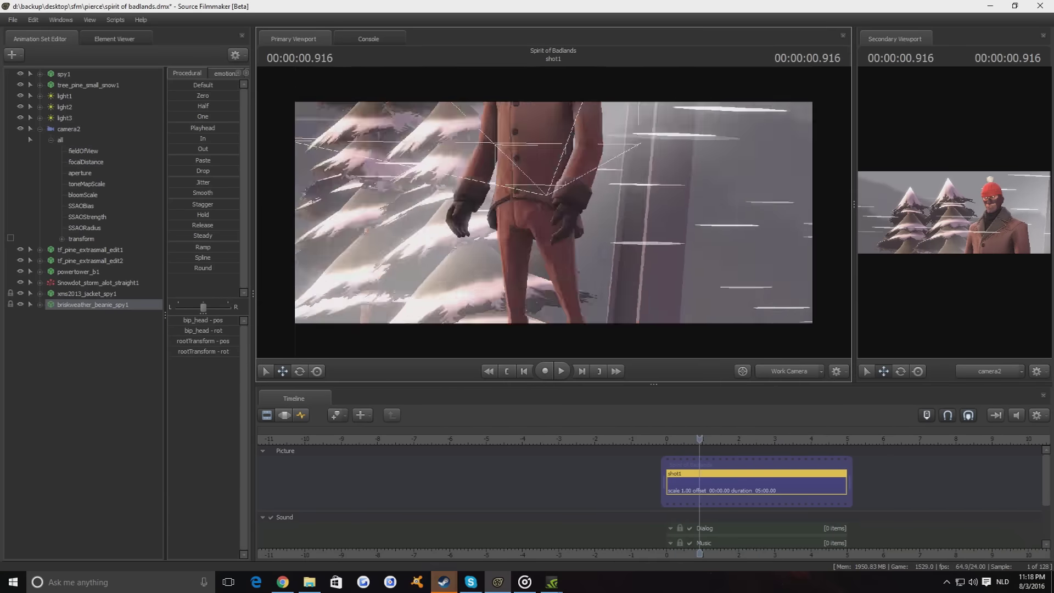
drag(549, 230, 550, 299)
click(550, 299)
key(space)
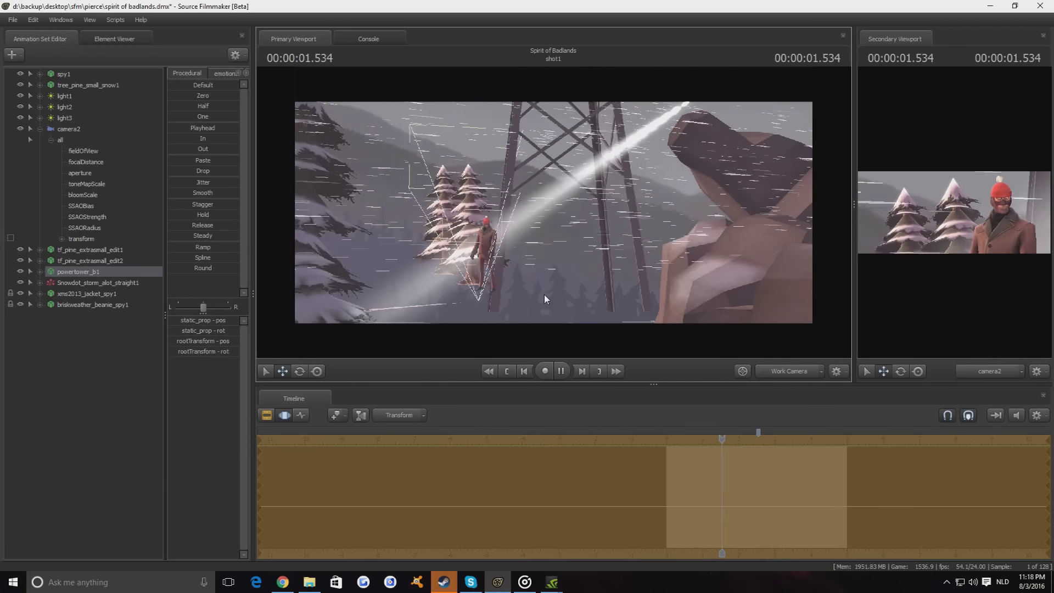
key(space)
- Inspect the scene through light1 and light3 and open the options of light2
click(74, 95)
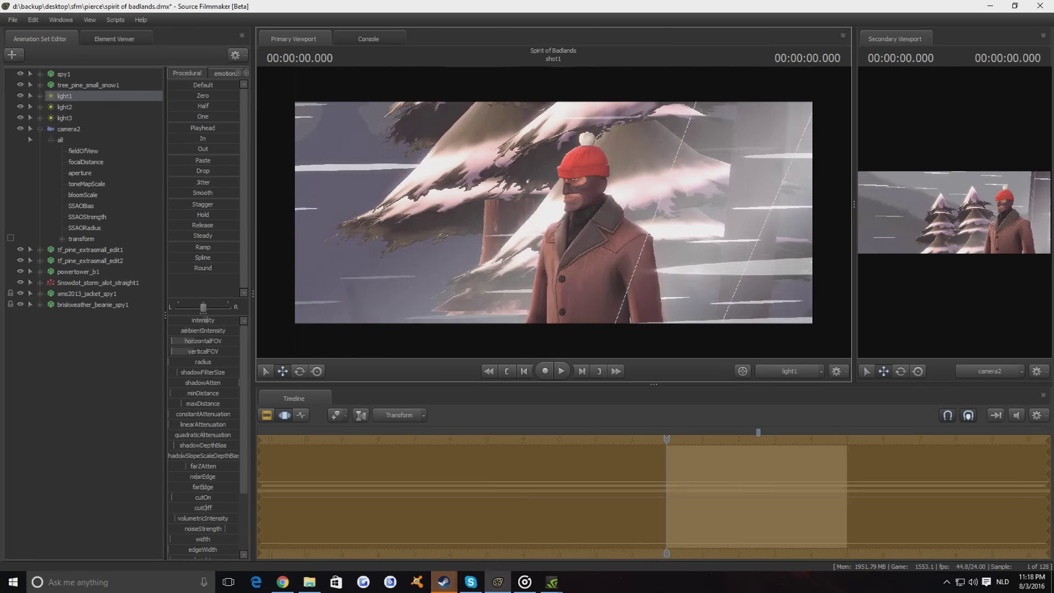
scroll(203, 439, down, 3)
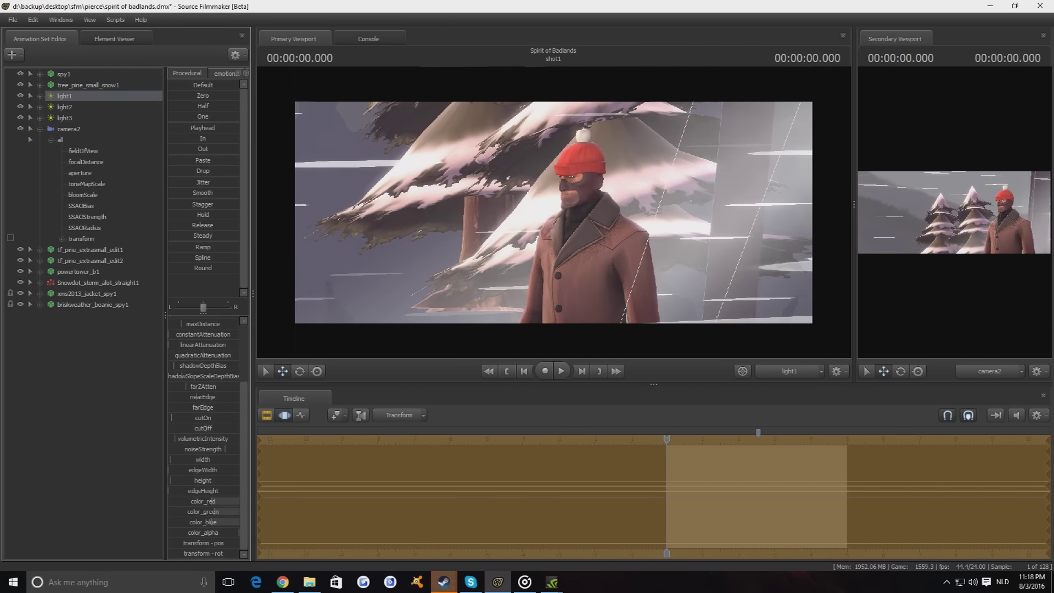
click(64, 118)
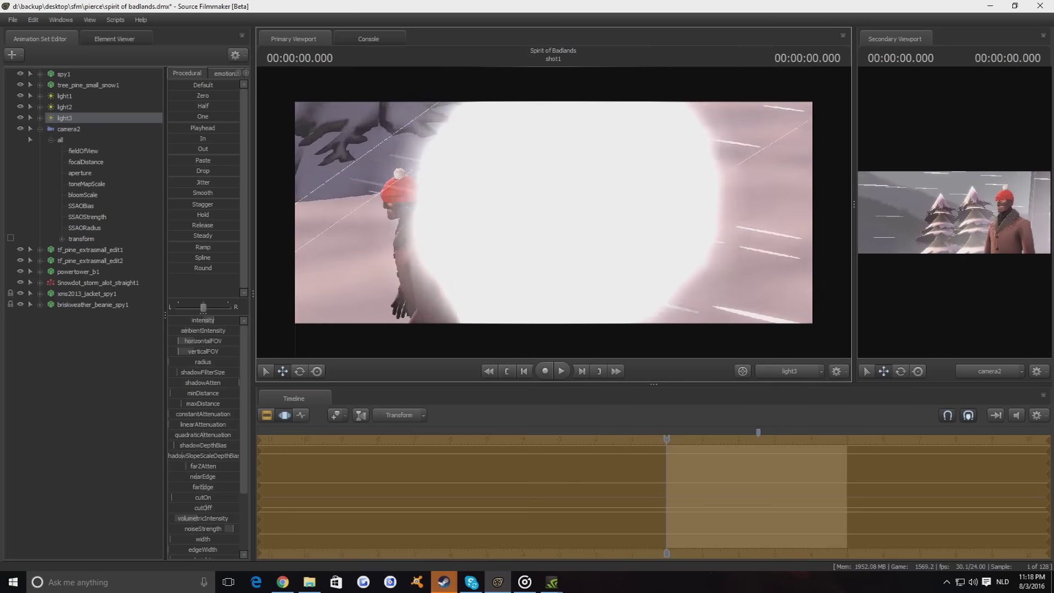
right_click(129, 94)
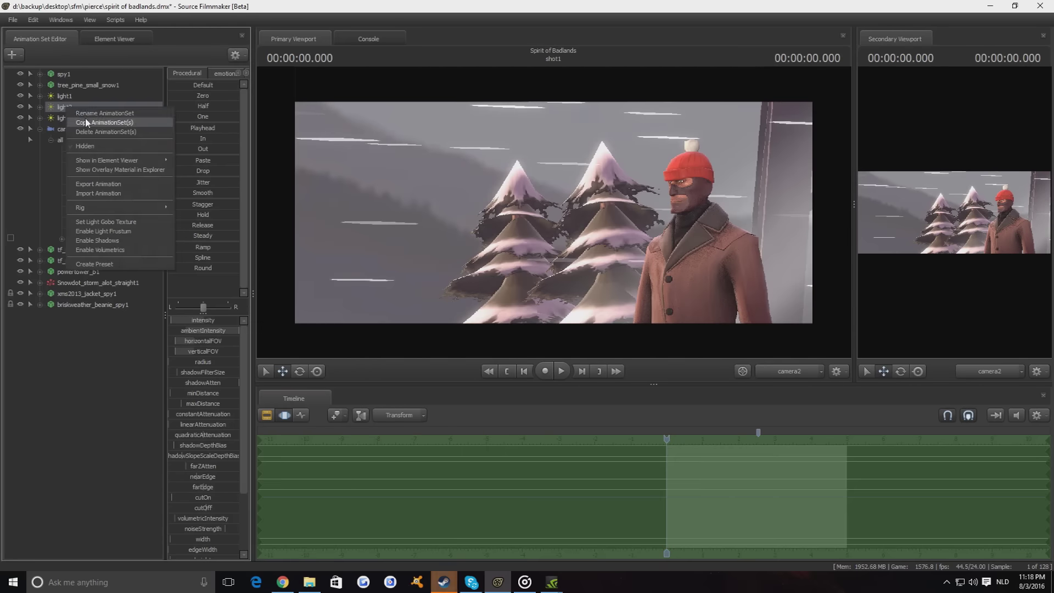
- Add a fourth light to the scene, position it, and check the shot through camera2 up to 3.666 seconds
click(175, 127)
drag(553, 212, 537, 200)
scroll(203, 439, down, 3)
click(789, 371)
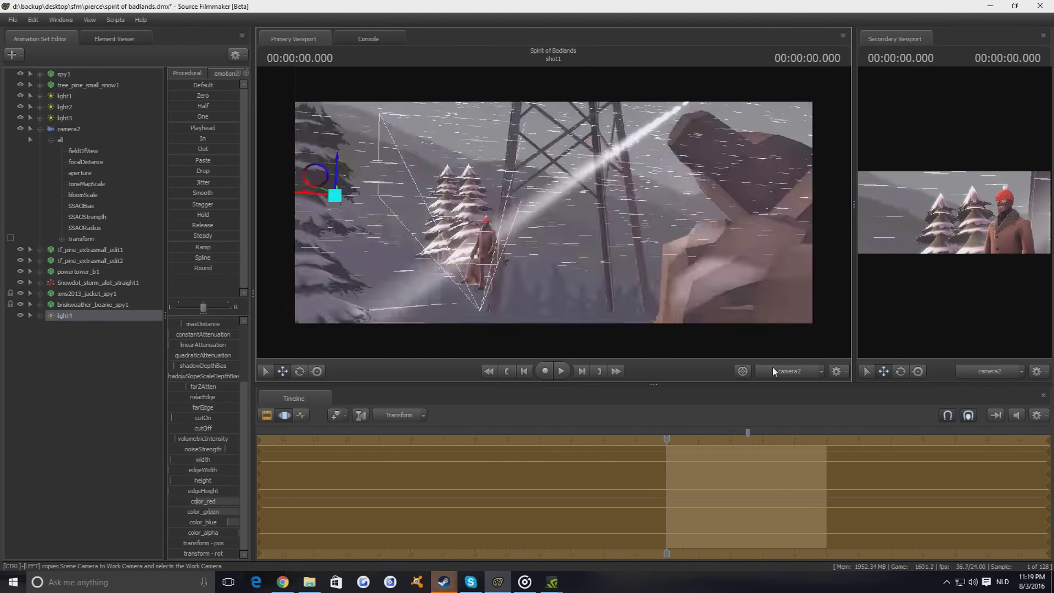
click(772, 367)
drag(666, 437, 749, 436)
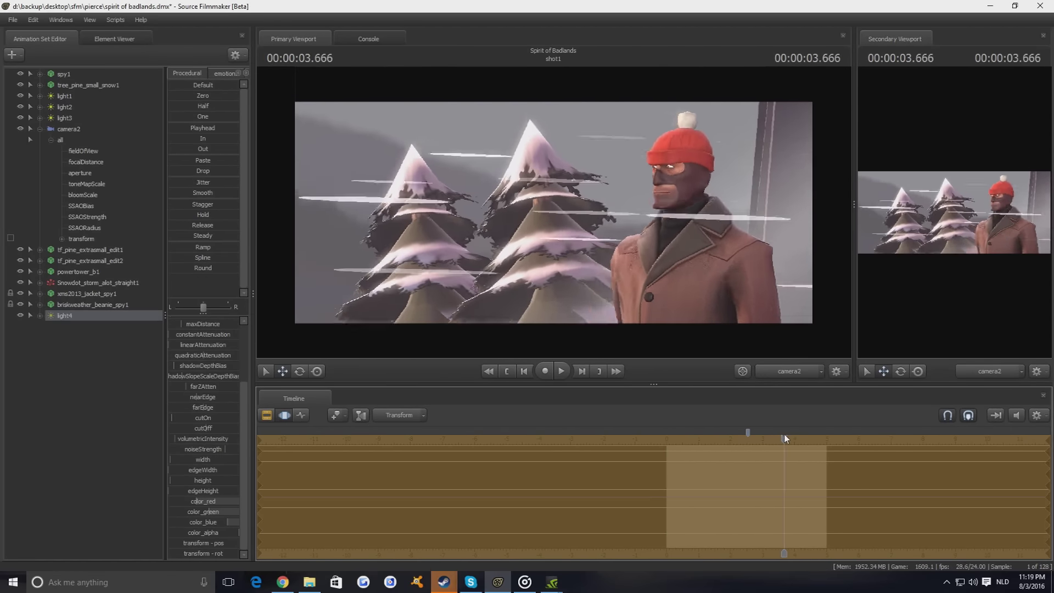
- Switch to the chat window and send the message "ok done"
key(alt+Tab)
text(ok done)
key(Return)
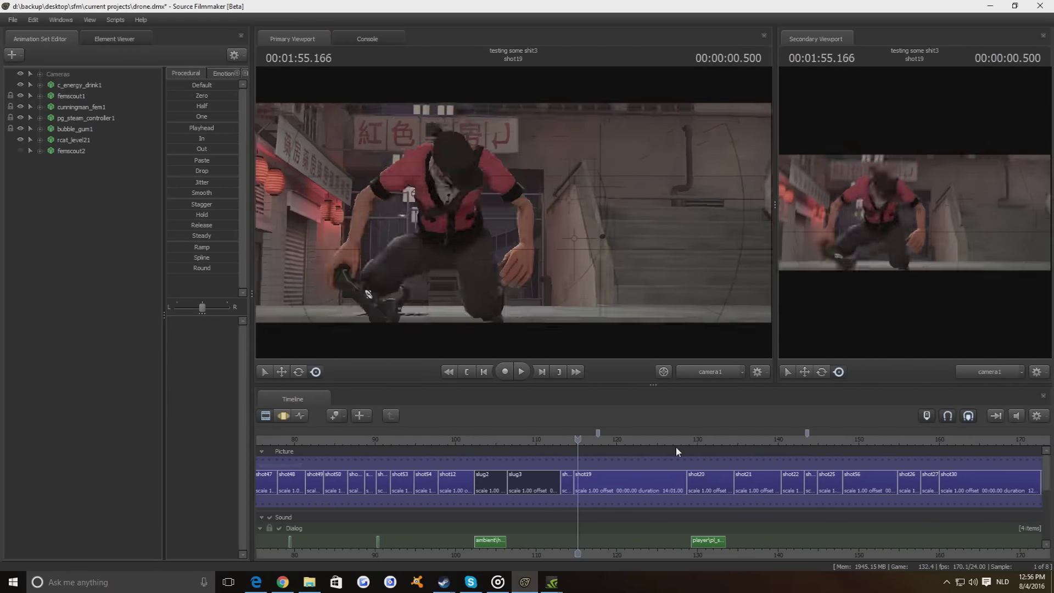
- Select shot19 in the drone session and open the curves of femscout1's rig_collar_R
click(598, 456)
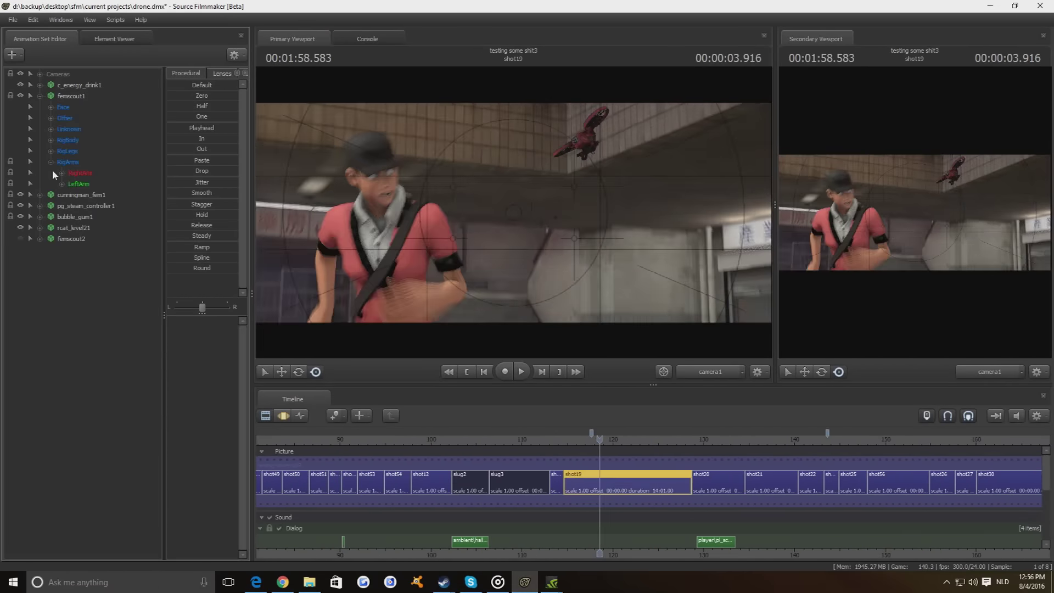
click(55, 175)
click(95, 216)
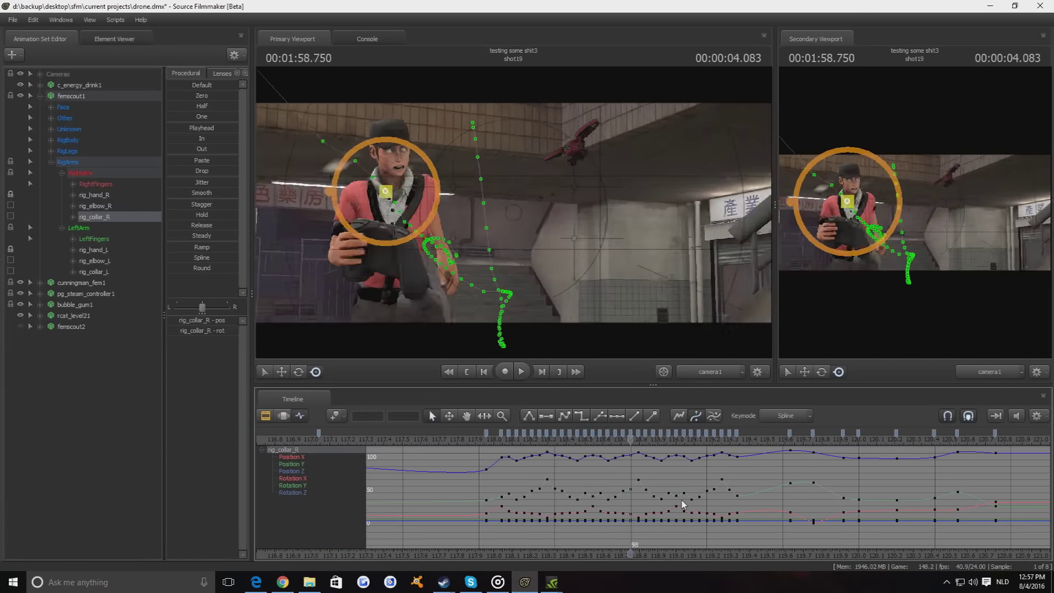
- Select the rig_collar_R keyframes of the first run cycle after 118.0 seconds and scrub to 1:59.541
click(812, 455)
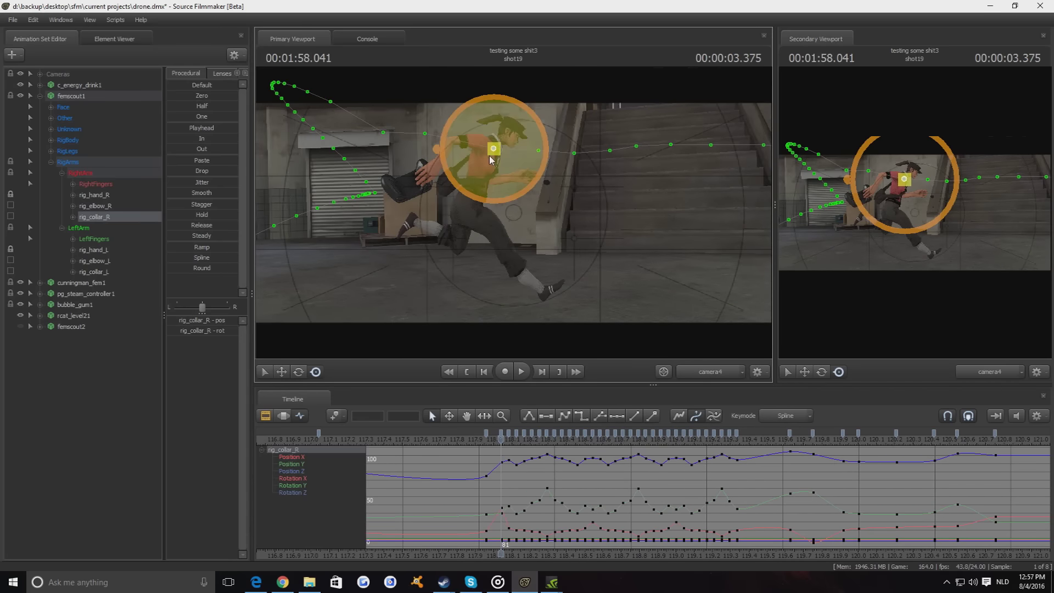
drag(584, 503, 495, 446)
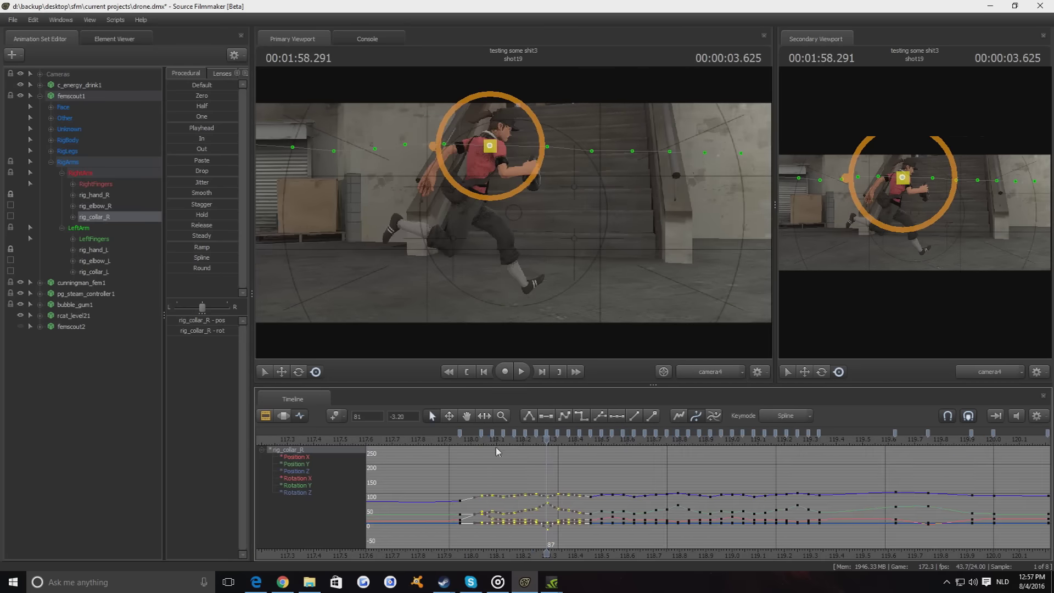
drag(545, 437, 974, 451)
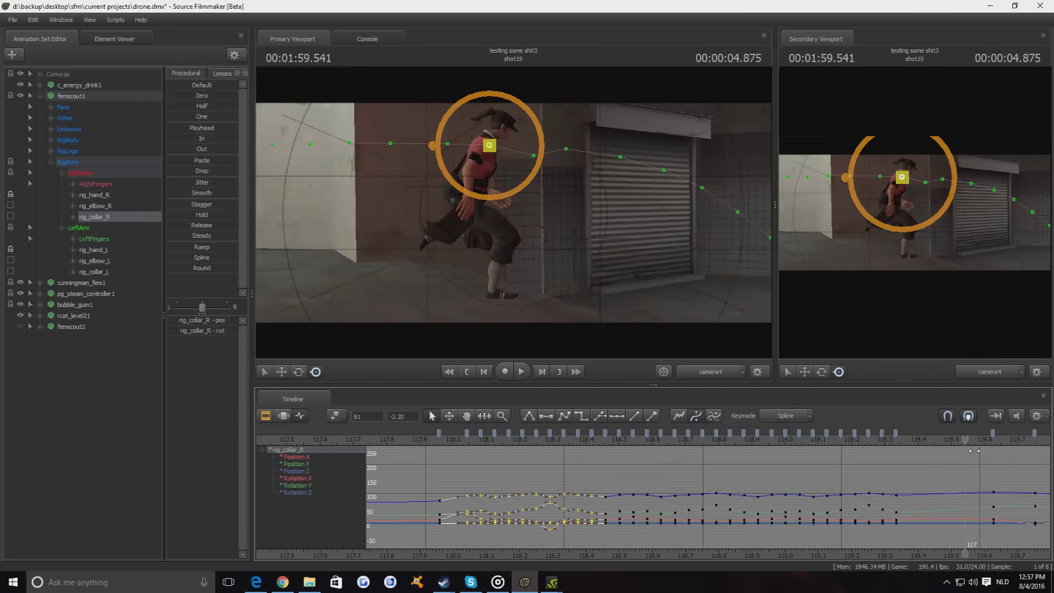
- Expand femscout1's RigBody and display the curves of rig_spine_0, rig_spine_1 and rig_spine_2 with their rotations selected
click(51, 150)
click(83, 206)
ctrl+click(94, 195)
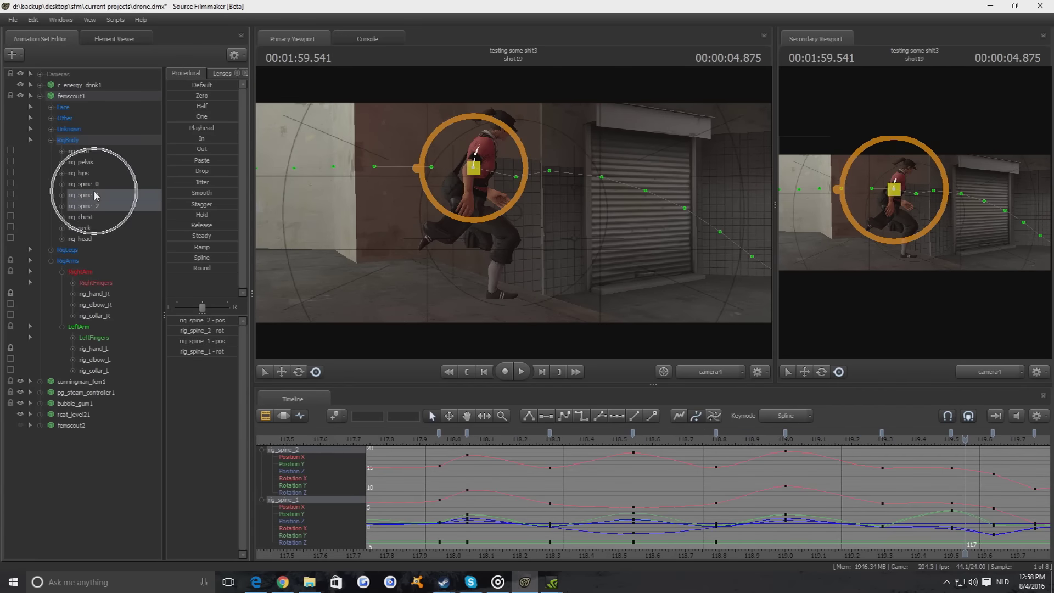
ctrl+click(82, 184)
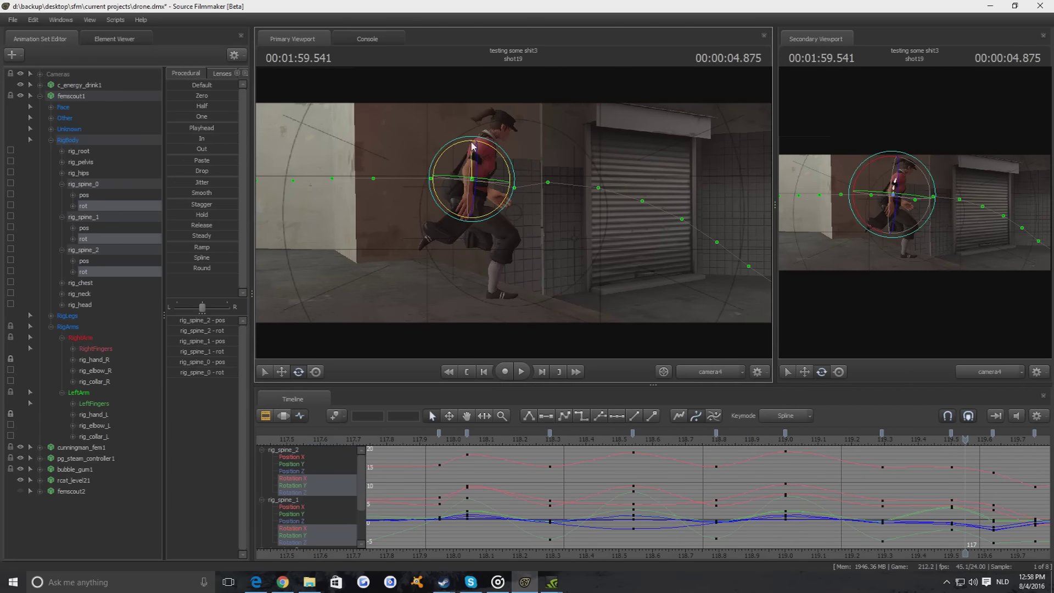
- Display the rig_pelvis curves and examine the running character from the Work Camera
click(70, 163)
drag(511, 219, 686, 330)
click(457, 211)
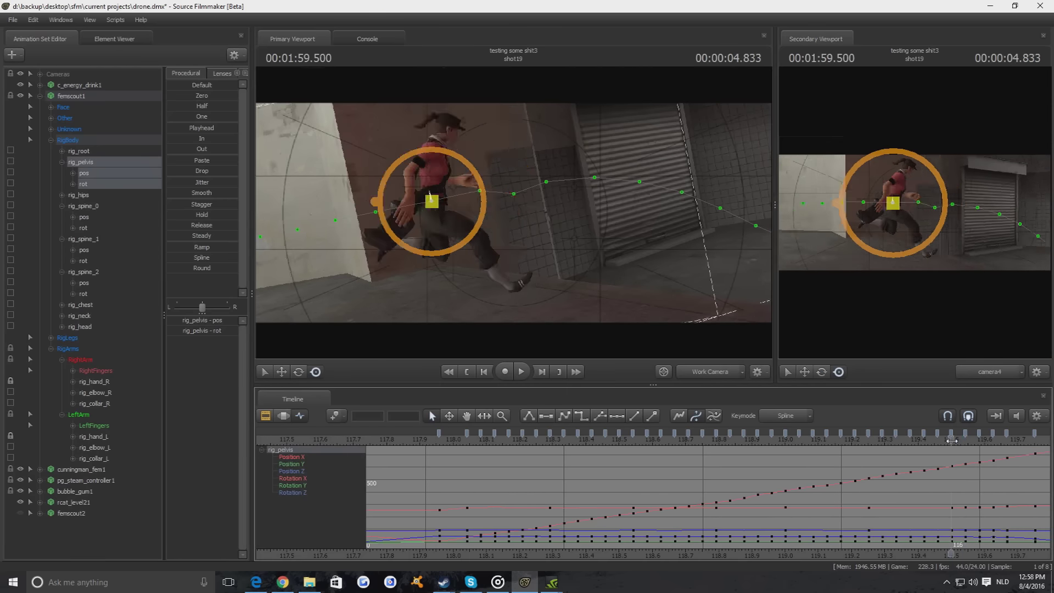
- Scrub the rig_pelvis curves back to 1:58.750 and display the curves of all femscout1 controls
middle_drag(1014, 467, 627, 439)
drag(760, 447, 524, 447)
scroll(524, 447, down, 2)
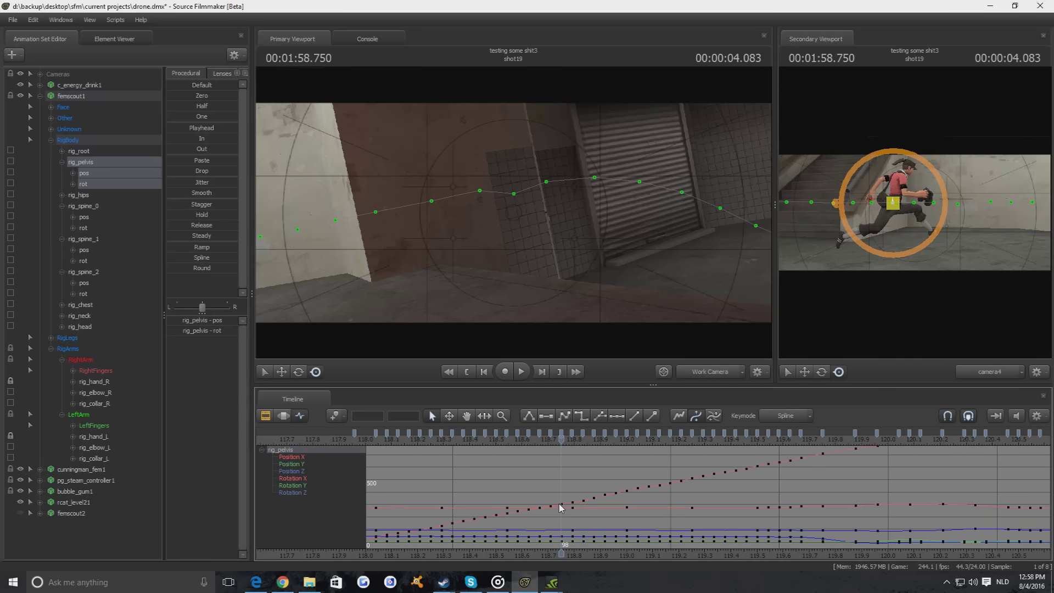
key(ctrl+a)
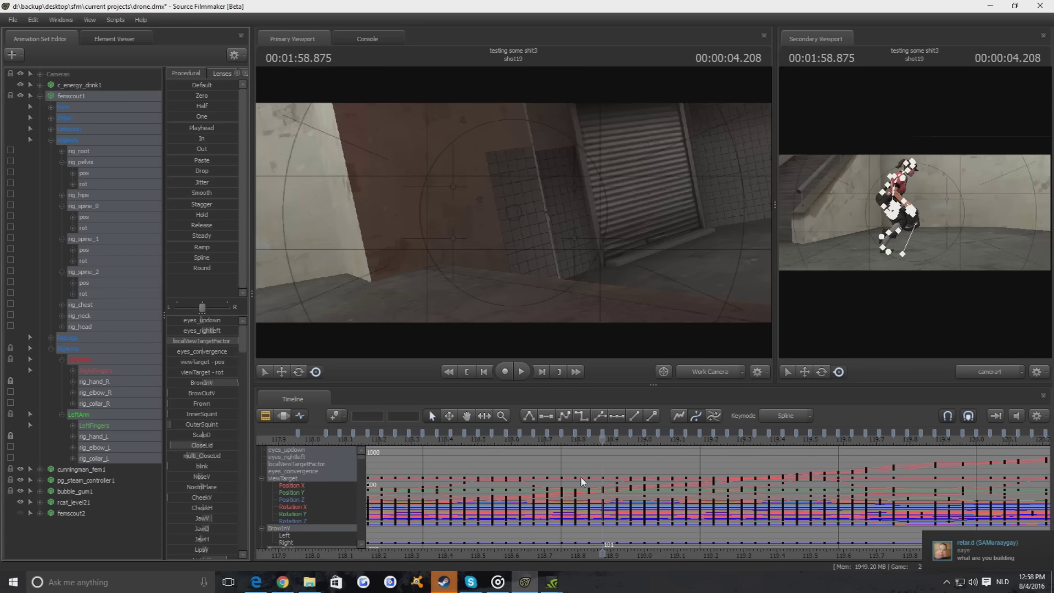
key(alt+Tab)
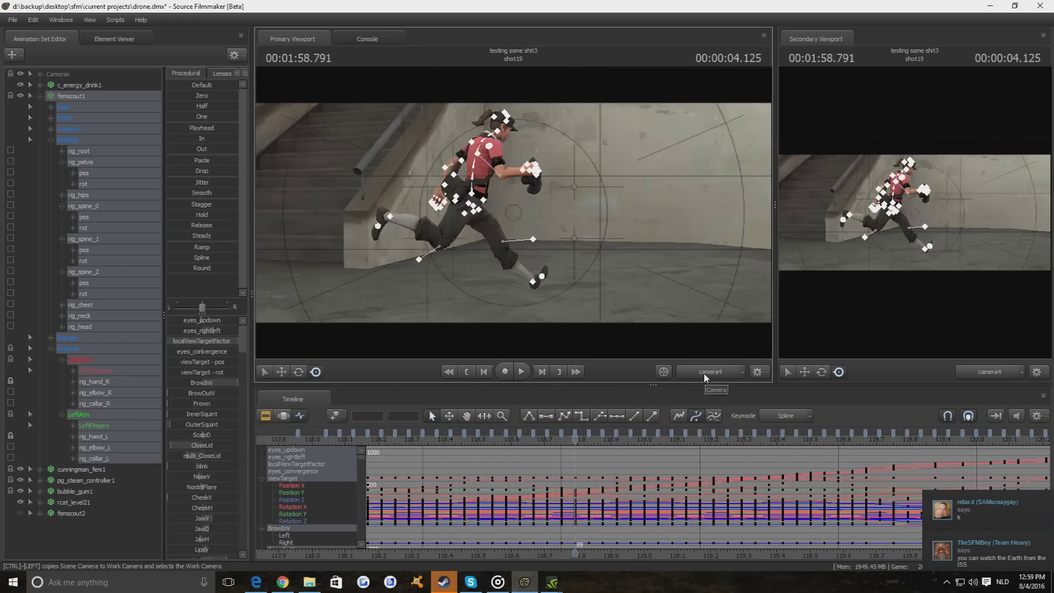
- Open the rig_hand_L curves in the camera4 view and go back to the frame at 1:58.666
click(94, 436)
mouse_move(574, 439)
mouse_down()
mouse_move(549, 439)
mouse_move(592, 439)
mouse_up()
click(578, 438)
click(258, 299)
key(Left)
key(Left)
key(Left)
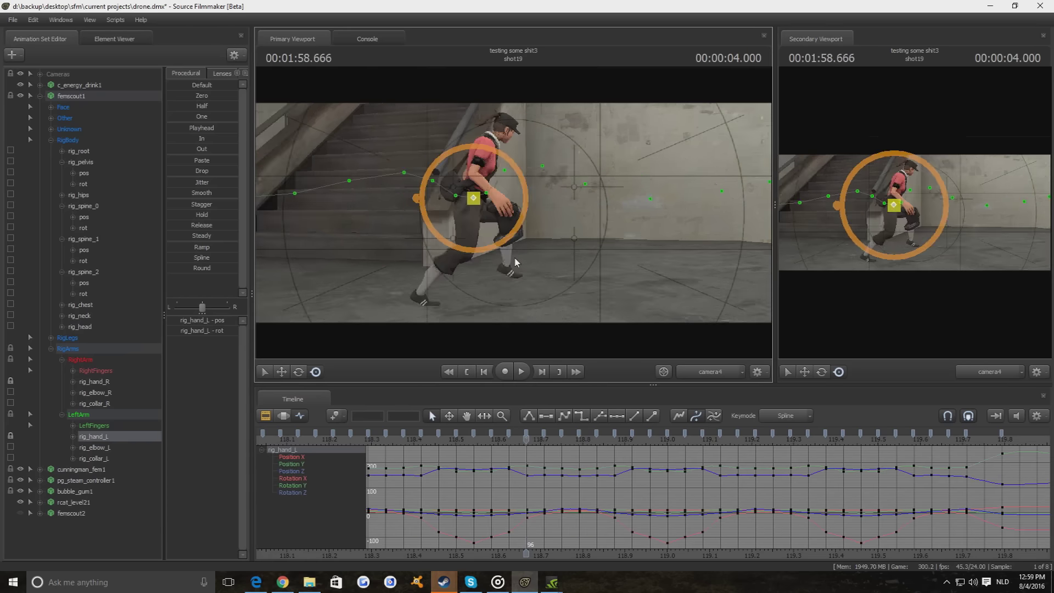
- Step frame by frame through the run between 1:58.666 and 1:59.333 to examine the left hand's swing
key(Right)
key(Right)
key(Right)
key(Right)
key(Right)
key(Right)
key(Left)
key(Left)
key(Left)
key(Left)
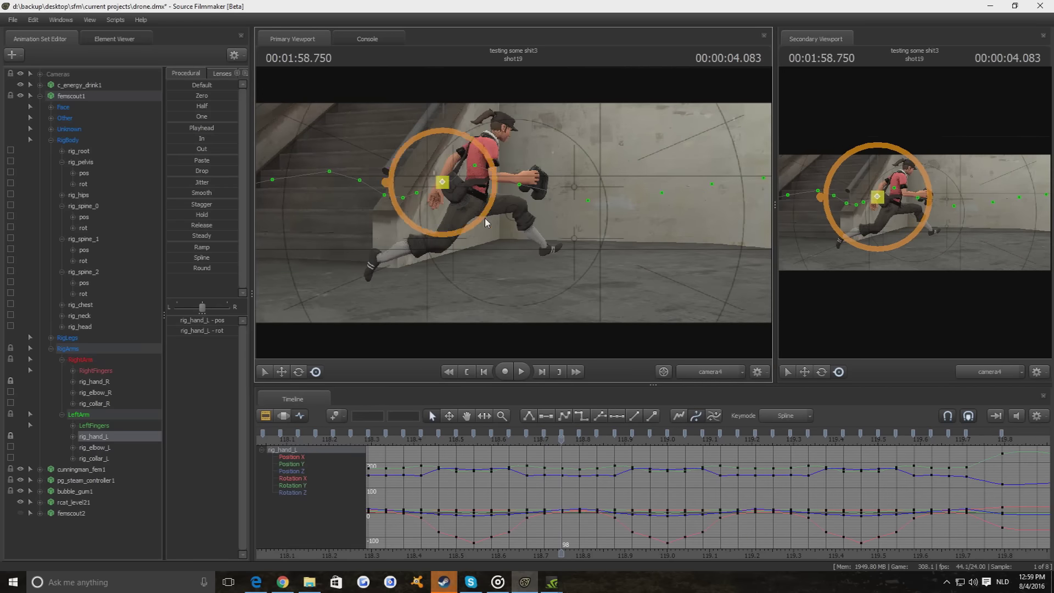
key(Right)
key(Right)
key(Right)
key(Right)
key(Right)
key(Right)
key(Right)
key(Right)
key(Right)
key(Right)
key(Right)
key(Right)
key(Right)
key(Right)
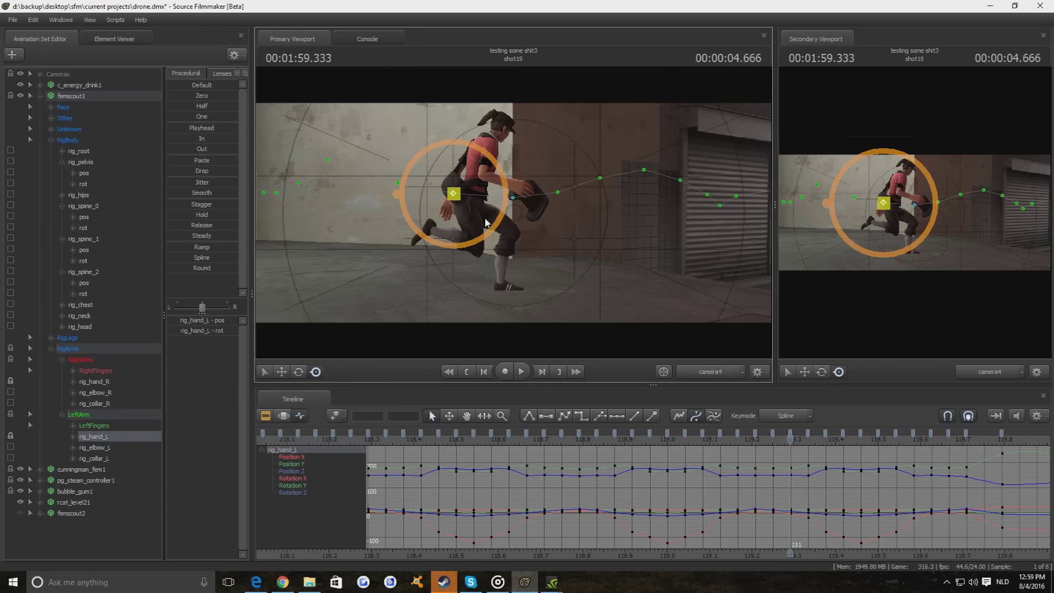
key(Left)
key(Left)
key(Left)
key(Right)
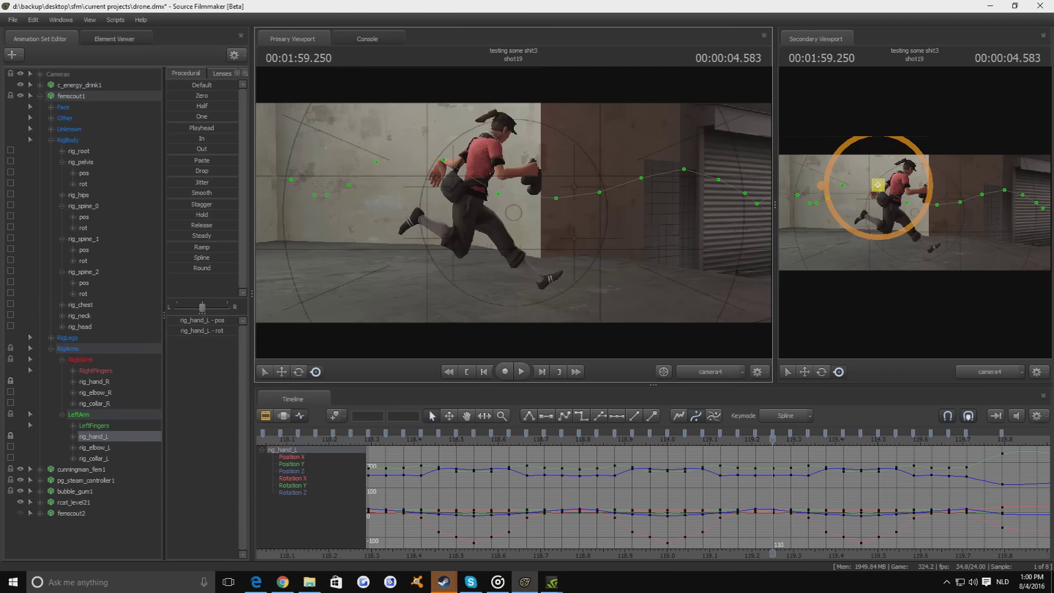
- Adjust rig_hand_L at 1:59.250 from the Work Camera and check the hand's motion on the neighbouring frames
drag(423, 235, 423, 234)
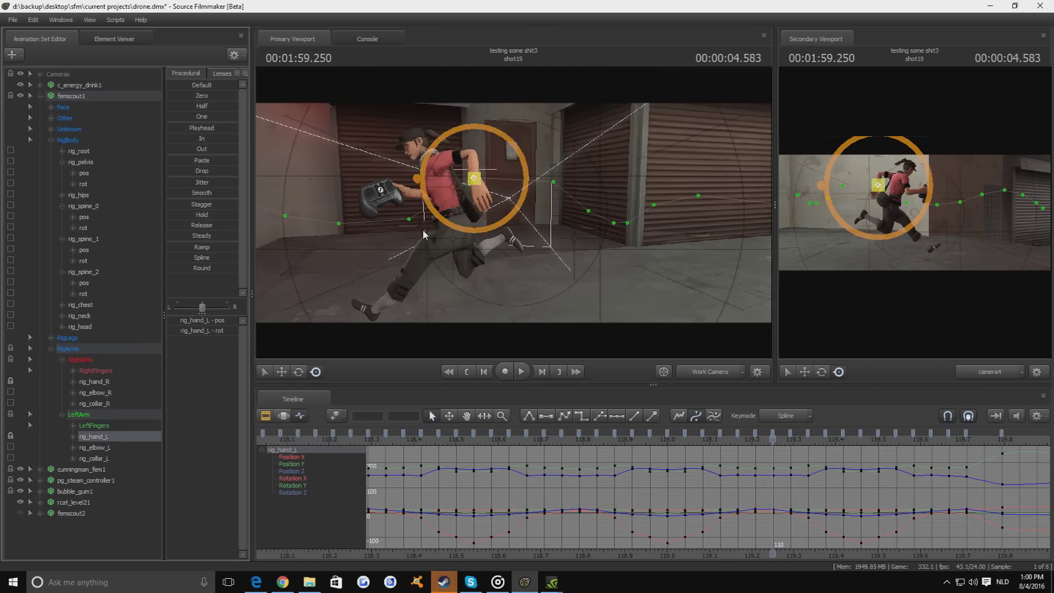
key(Left)
key(Right)
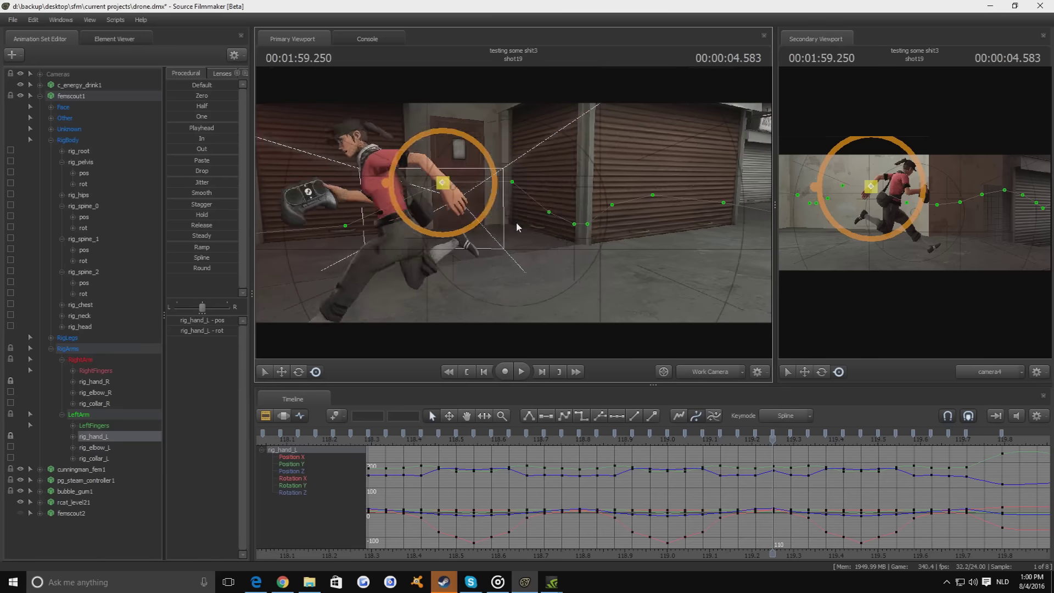
key(Left)
key(Left)
key(Right)
key(Left)
key(Left)
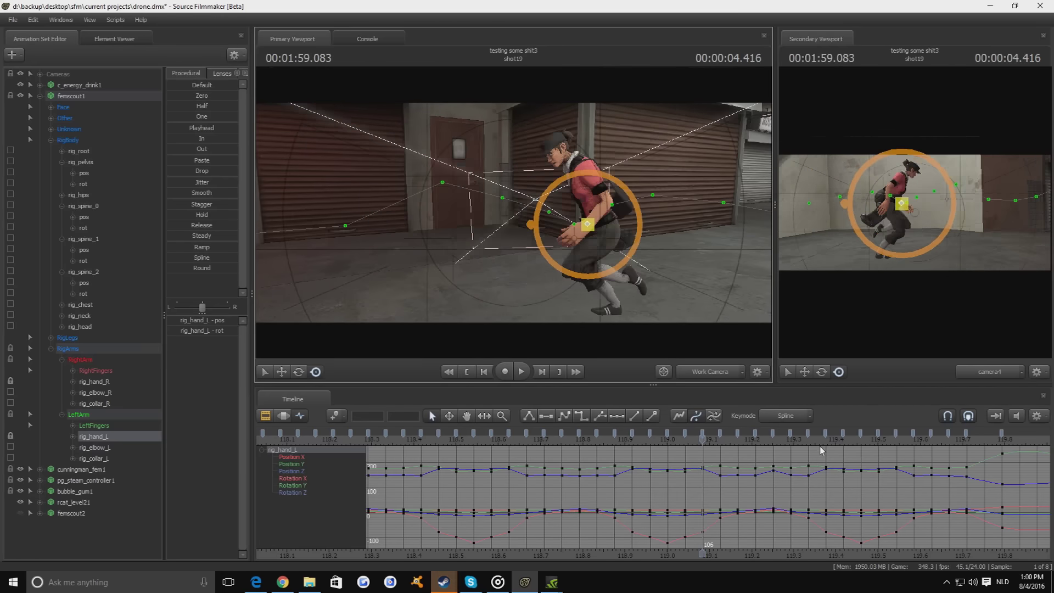
- Step frame by frame through the run from 1:59.083 to about 1:59.6 to examine the left hand's motion
key(Right)
key(Right)
key(Right)
key(Right)
key(Right)
key(Right)
key(Right)
key(Right)
key(Right)
key(Right)
key(Right)
key(Right)
key(Right)
key(Right)
key(Right)
key(Right)
key(Left)
key(Left)
key(Left)
key(Left)
- Select the hand, elbow and collar controls of both arms, along with their keys from about 1:58 onward
shift+click(95, 458)
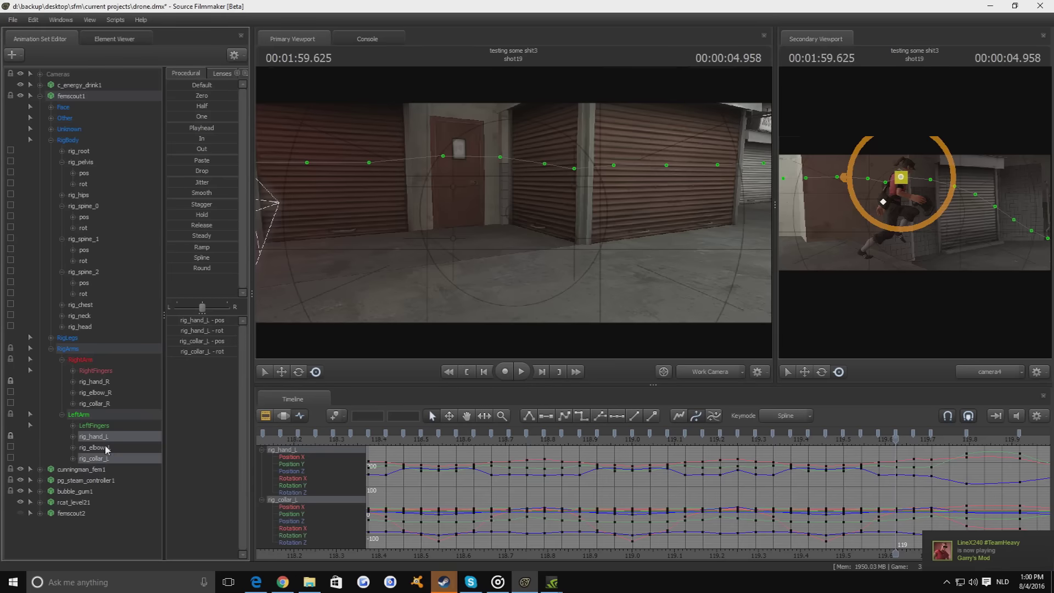
ctrl+drag(95, 403, 94, 381)
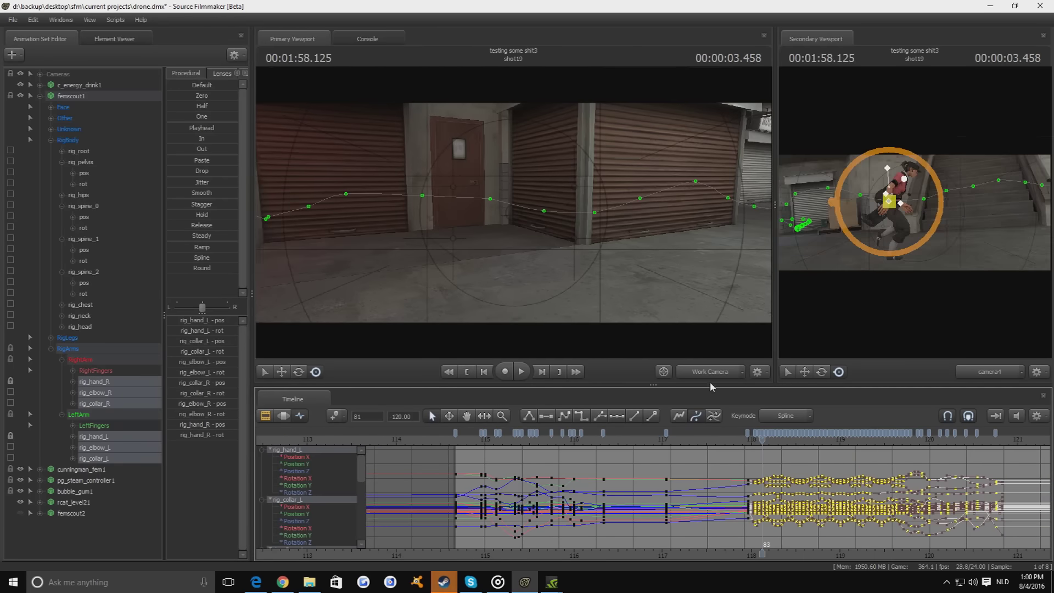
- Select the rig_pelvis rotation, go back to 1:58.291 and view the femscout from the front through the Work Camera
click(83, 184)
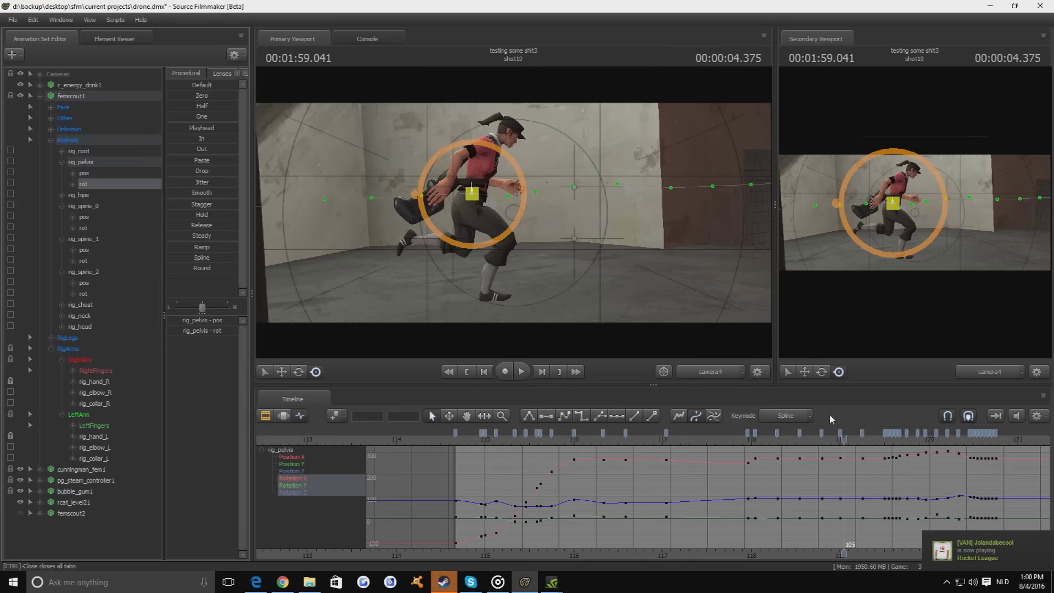
key(Left)
key(Left)
key(Left)
key(Left)
key(Left)
key(Left)
key(Left)
key(Left)
key(Left)
key(Left)
key(Left)
key(Left)
key(Left)
key(Left)
key(Left)
key(Left)
key(Left)
key(Left)
click(756, 372)
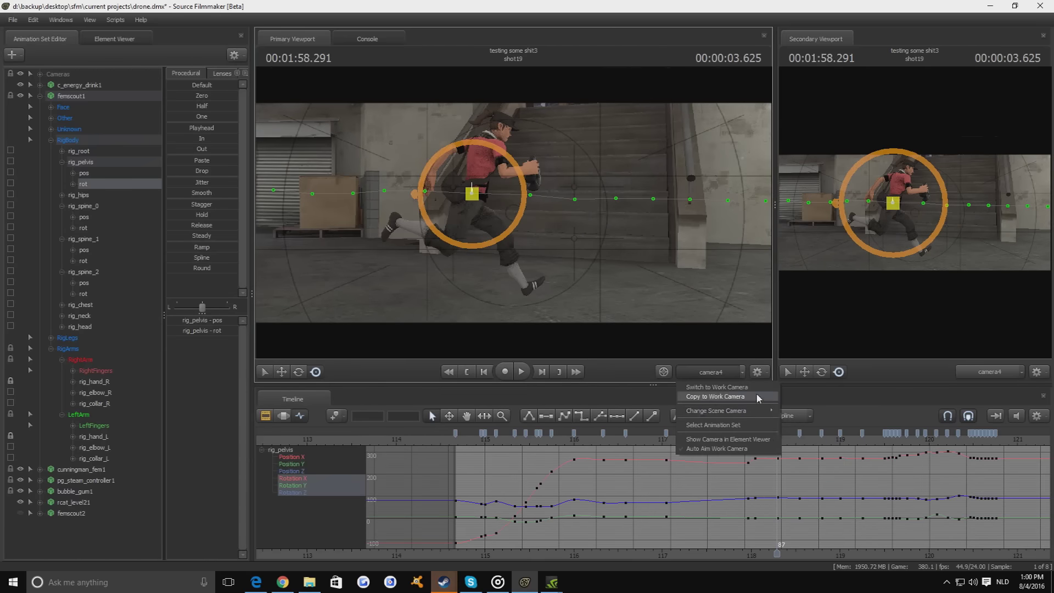
click(716, 387)
drag(643, 352, 429, 409)
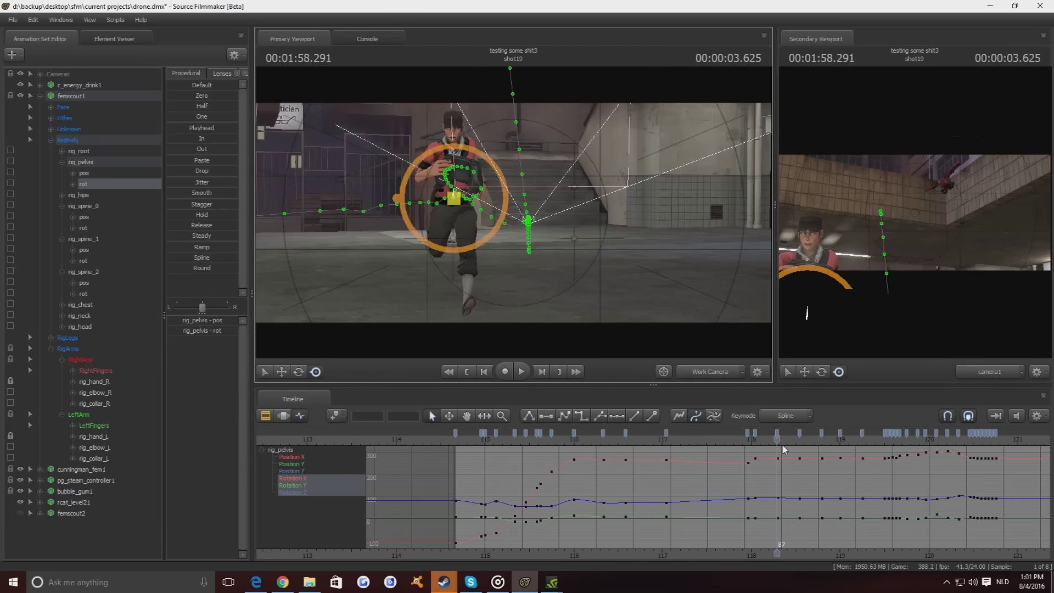
- Adjust the rig_pelvis rotation keys over the run, stepping on from 1:58.291 and selecting the keys that follow
key(Right)
key(Right)
key(Right)
key(Right)
key(Right)
key(Right)
drag(749, 450, 801, 521)
middle_drag(801, 455, 840, 454)
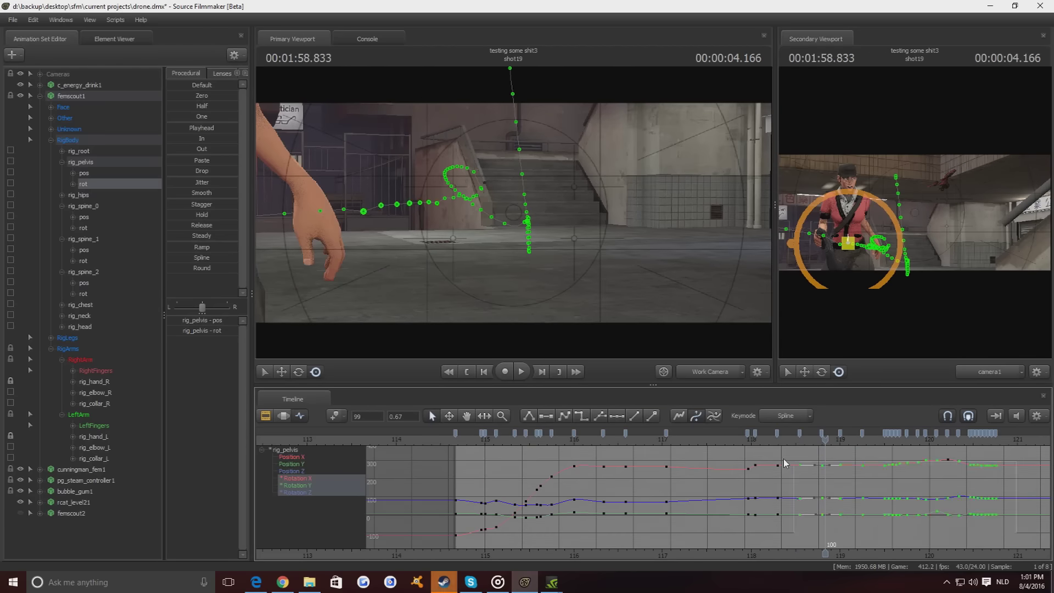
- Play back the run through camera1 to check the pelvis motion and return to 1:58.541
key(space)
click(365, 254)
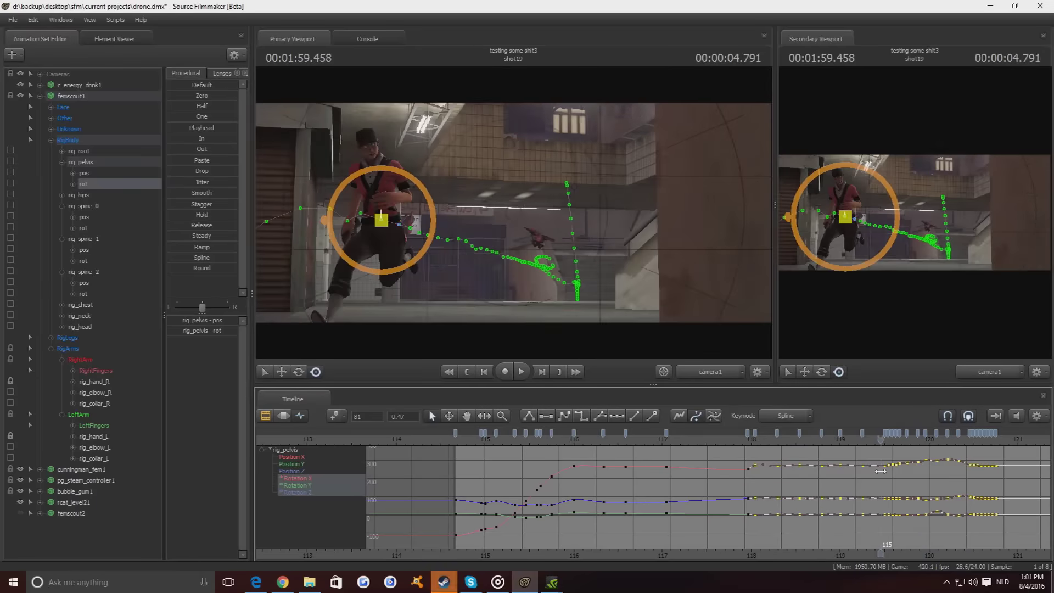
key(space)
click(799, 454)
key(space)
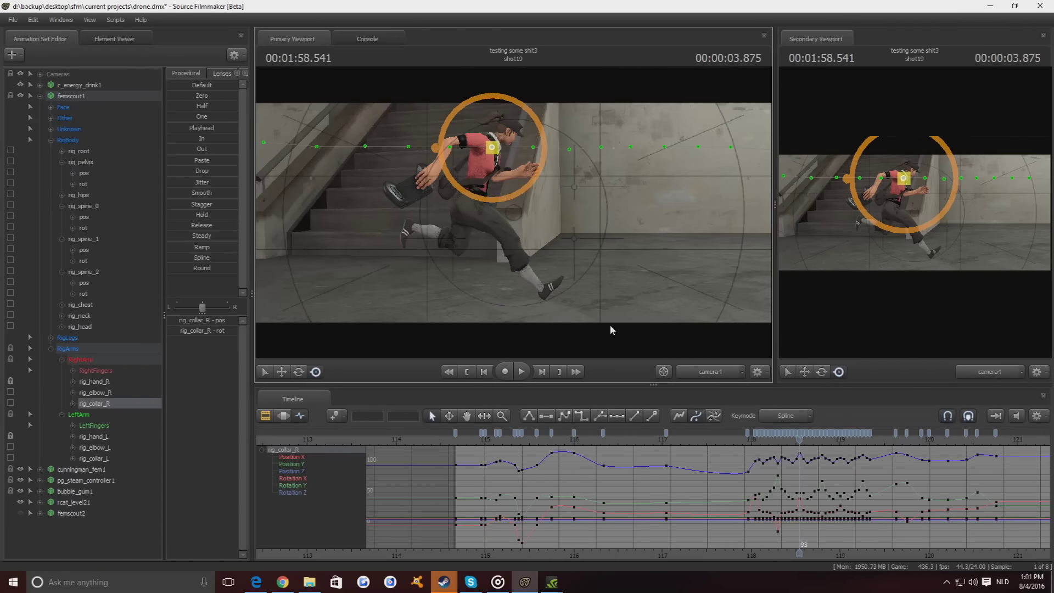
- Adjust rig_collar_R on the arm-swing frames between 1:58.291 and 1:58.791, comparing the pose in camera4 and the Work Camera
scroll(812, 520, up, 3)
key(space)
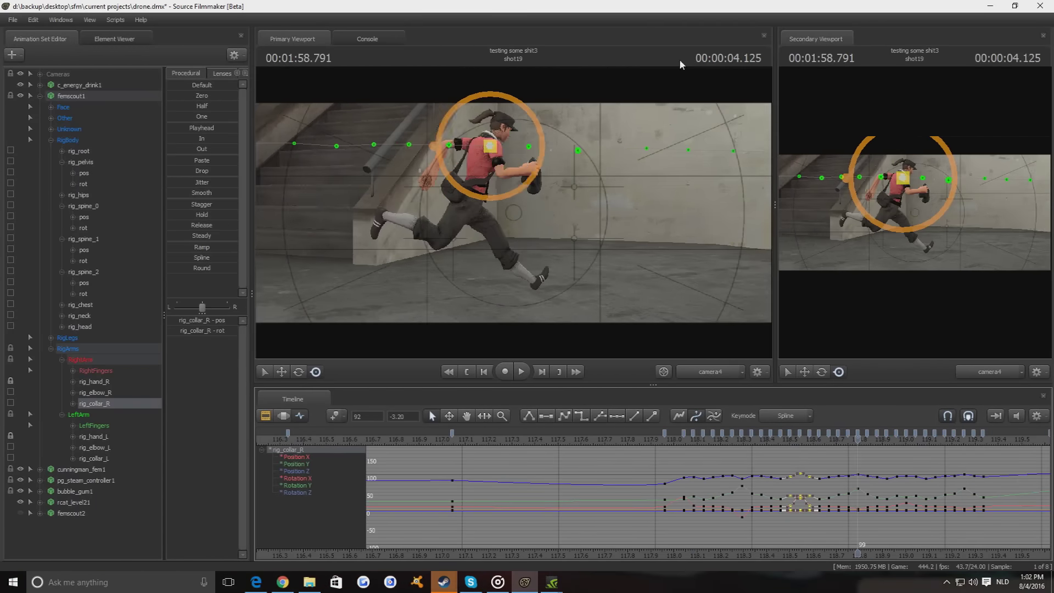
key(Up)
key(space)
scroll(633, 447, down, 3)
drag(633, 446, 834, 448)
click(742, 372)
click(713, 399)
click(741, 372)
click(713, 384)
click(741, 372)
click(810, 434)
key(ctrl+z)
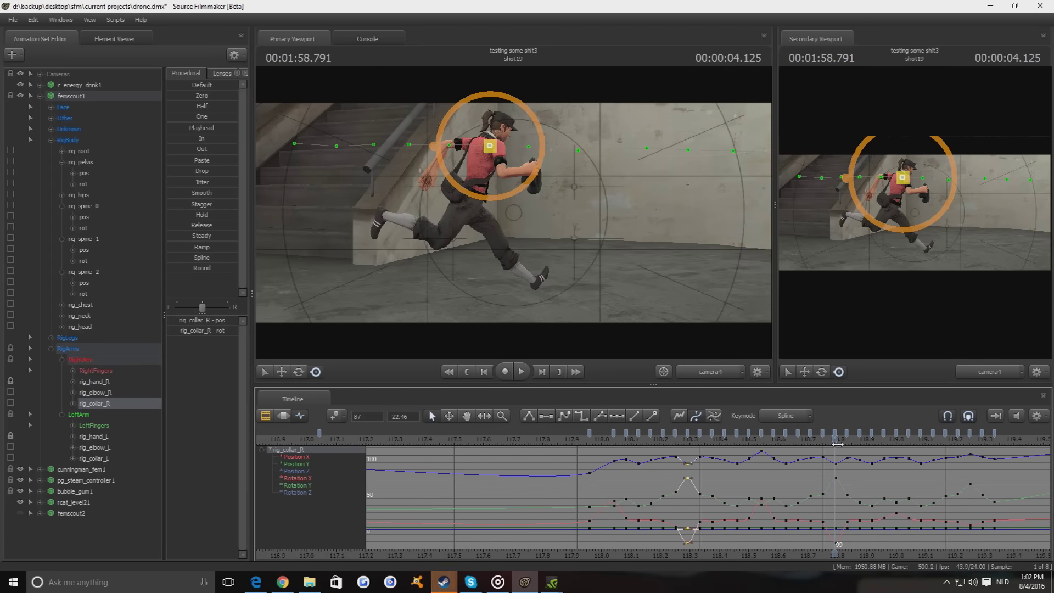
- Adjust rig_collar_R at the following arm-swing frames, 1:59.000 and 1:59.250
mouse_move(884, 451)
mouse_down()
mouse_move(811, 453)
mouse_move(895, 457)
mouse_up()
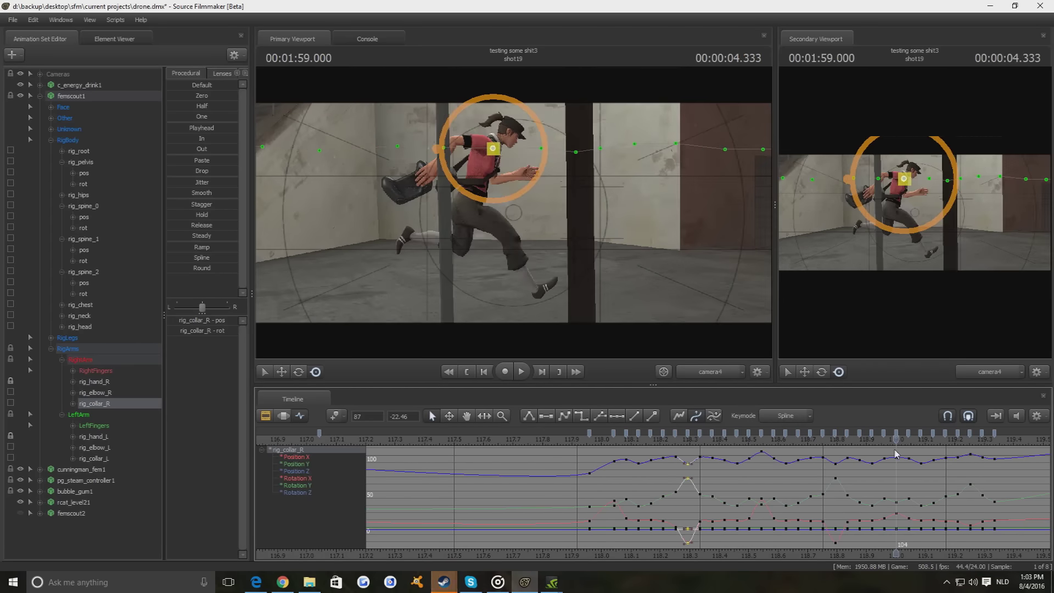
key(Right)
key(Right)
key(Right)
key(Right)
key(Right)
key(Right)
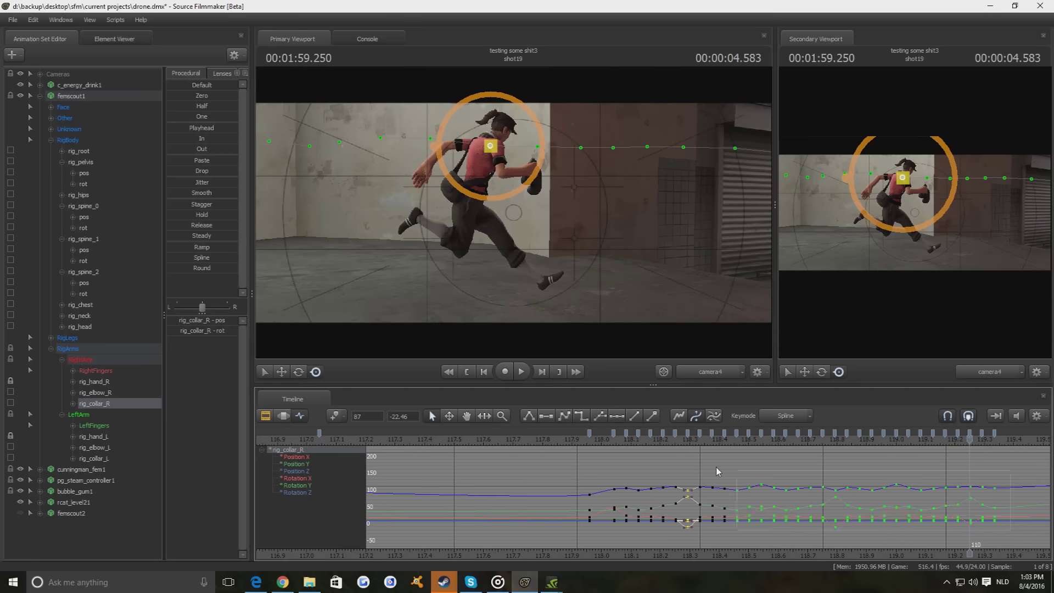
- Go back to 1:58.041, inspect the left arm from the Work Camera and adjust rig_collar_L at 1:58.291
key(Home)
click(598, 441)
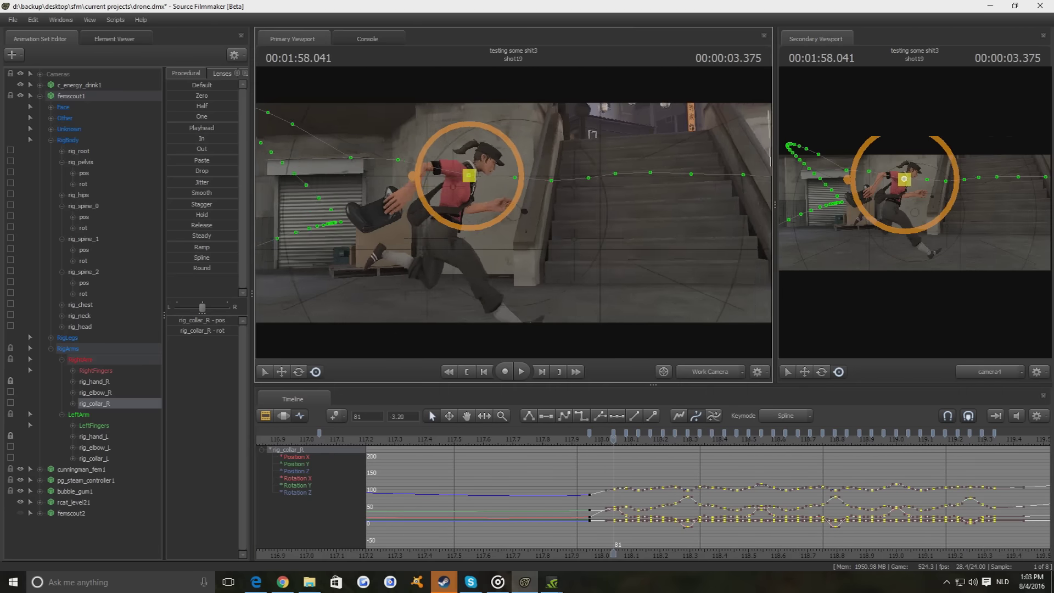
click(93, 458)
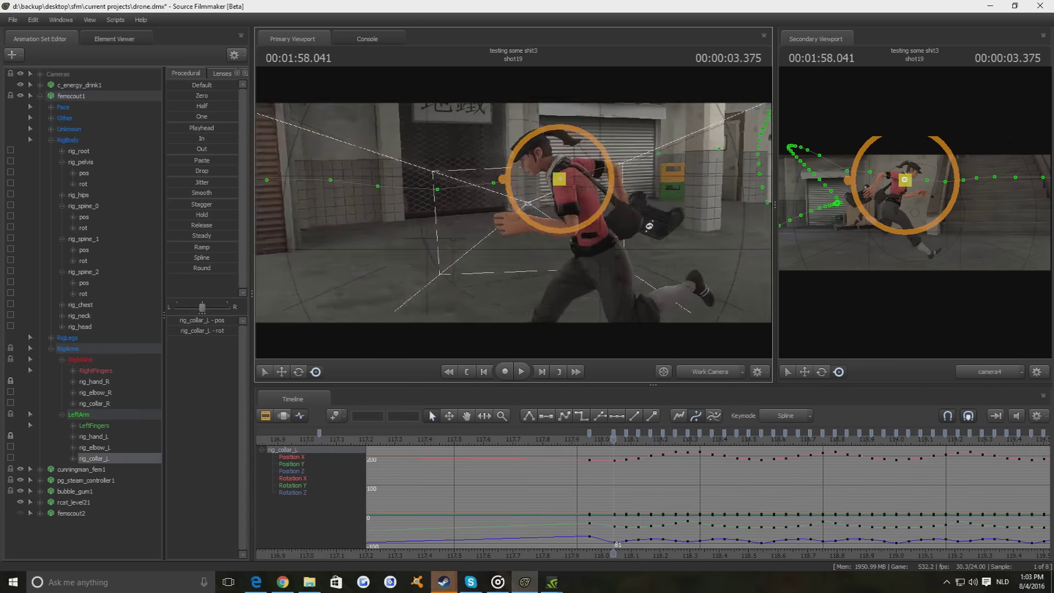
click(494, 225)
key(Right)
key(Right)
key(Right)
key(Right)
key(Right)
key(Right)
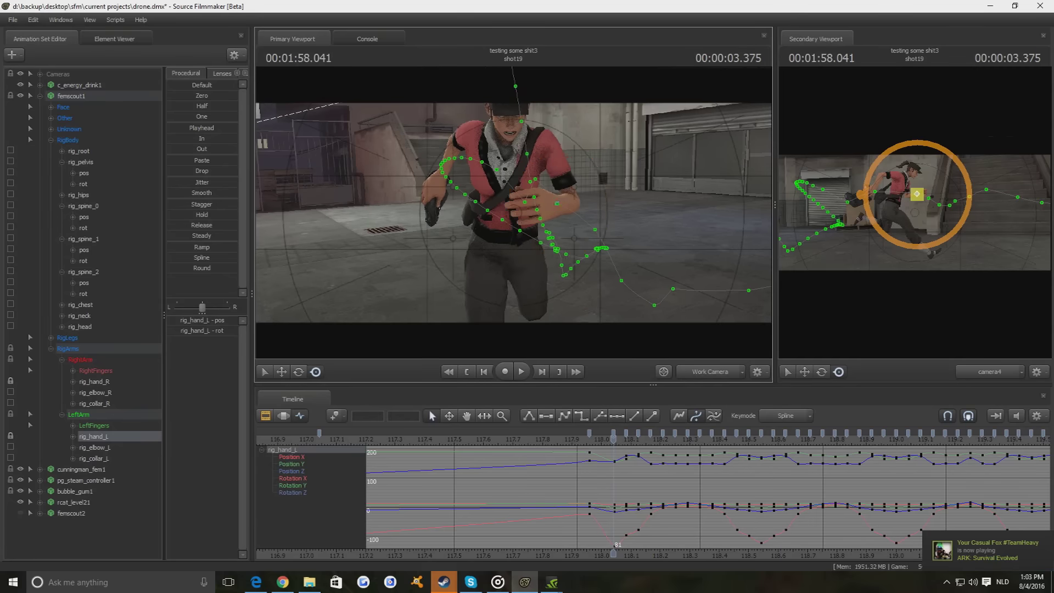
mouse_move(514, 214)
mouse_down()
mouse_move(501, 156)
mouse_move(520, 207)
mouse_up()
click(459, 207)
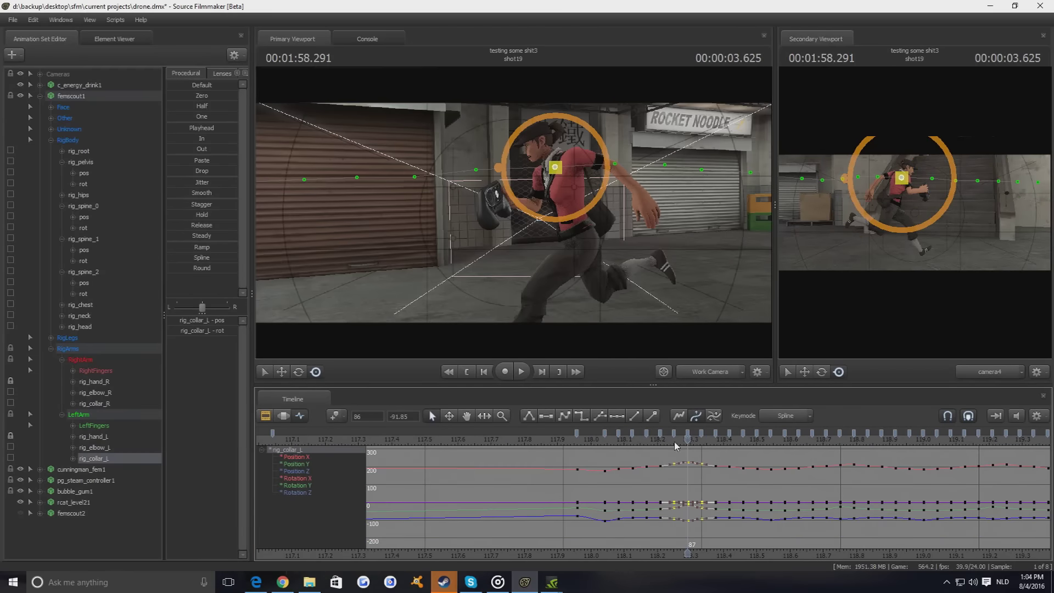
- Adjust rig_collar_L on the later arm-swing frames of the run, viewing the shoulder from the Work Camera
drag(694, 442, 770, 443)
drag(516, 209, 510, 226)
drag(771, 442, 853, 445)
drag(526, 275, 572, 148)
scroll(867, 462, down, 2)
drag(543, 236, 513, 226)
drag(516, 218, 545, 163)
- Open the rig_hand_R curves and examine the right arm's pose around 1:59.875 from the Work Camera
click(537, 230)
click(556, 245)
click(490, 202)
drag(490, 202, 738, 282)
key(Left)
drag(620, 192, 441, 203)
key(Right)
key(Right)
key(Right)
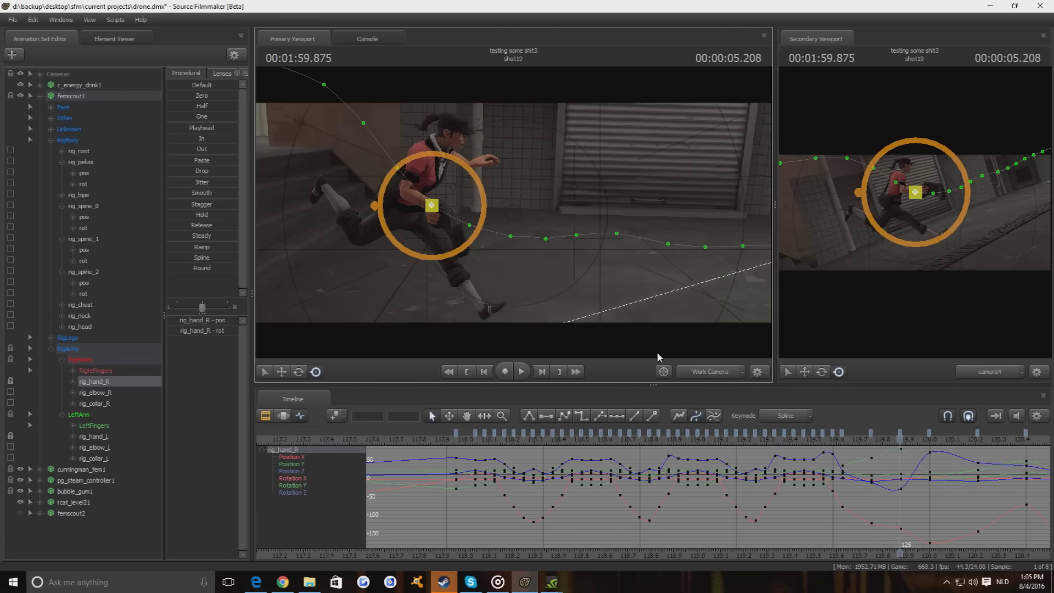
- Play back the run through camera4 to check the arm and collar motion
key(space)
scroll(623, 504, down, 2)
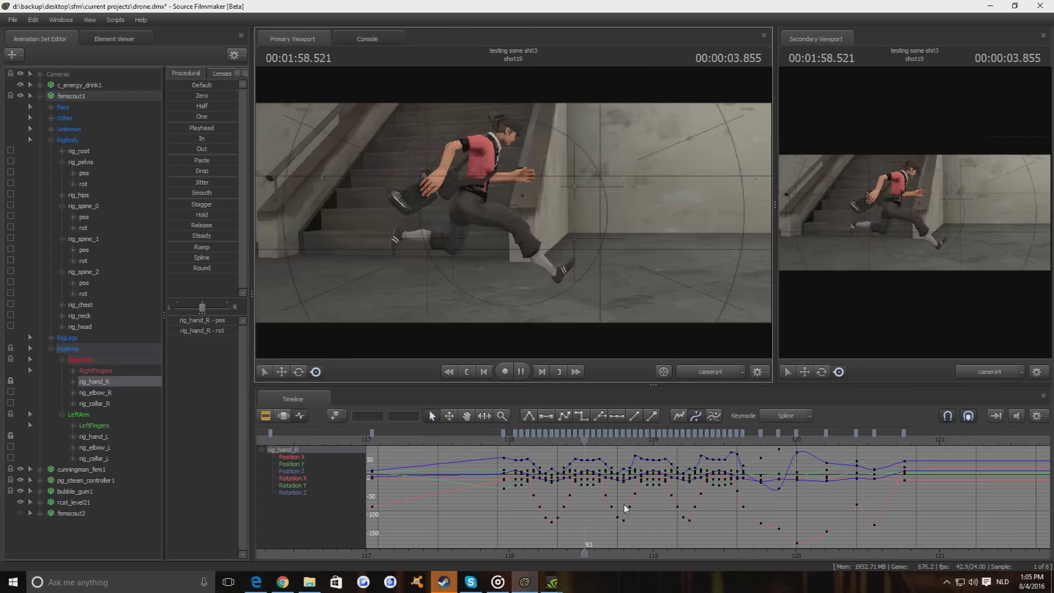
key(space)
- Select the run keys of all femscout1 controls, switch to the shot clips and play shot19 through camera1
key(ctrl+a)
key(F2)
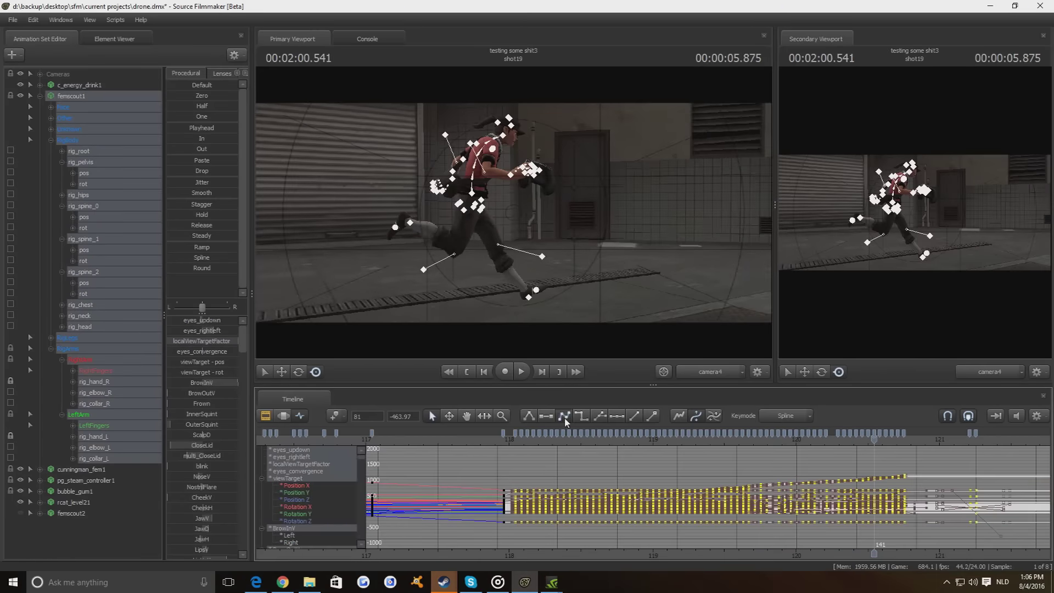
click(778, 443)
key(space)
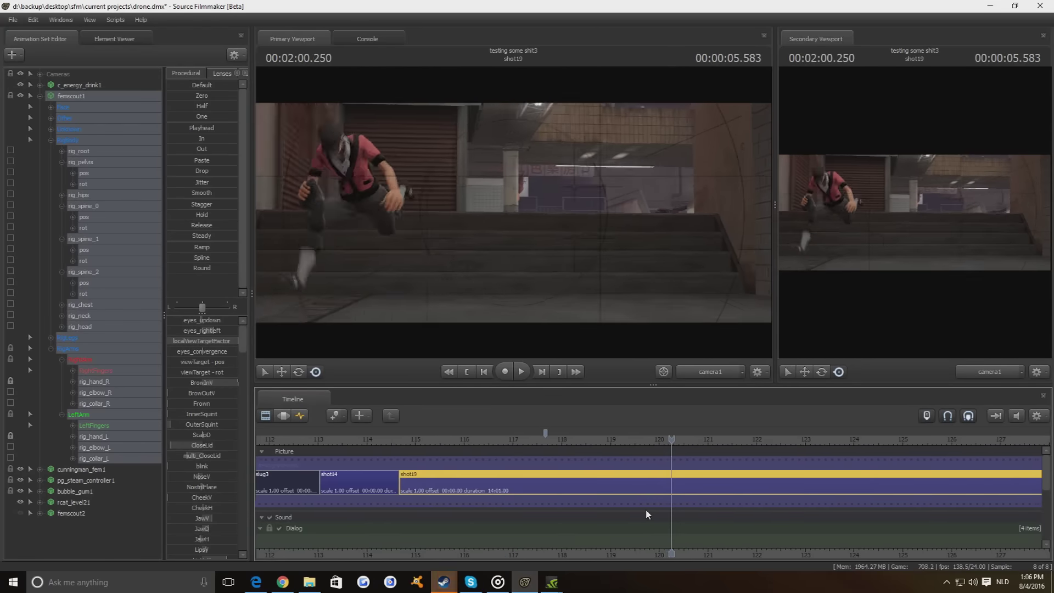
key(space)
key(space)
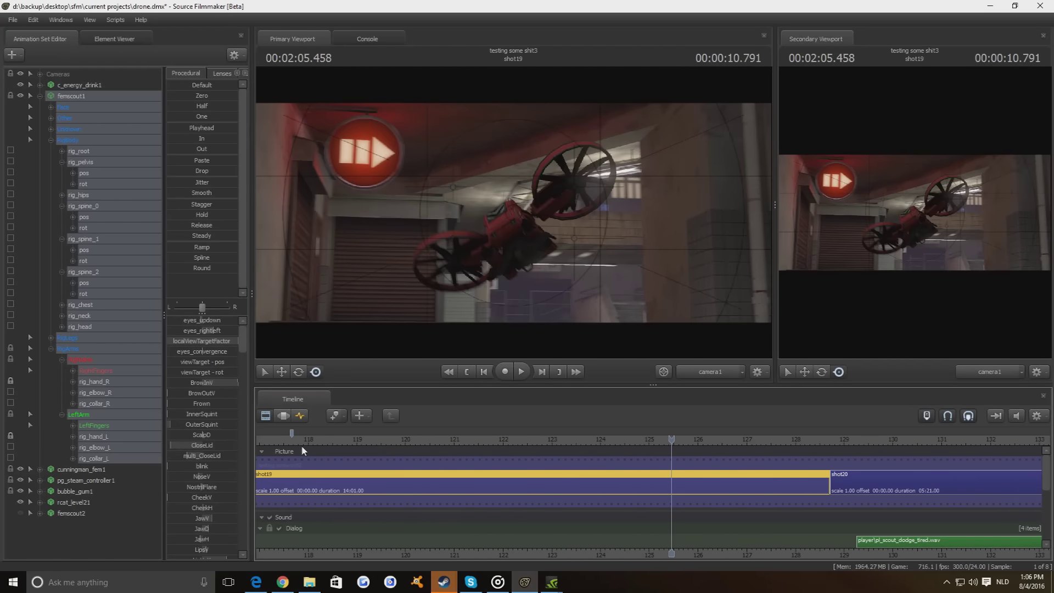
- Expand the drone model rcat_level21 and select its propeller control joint10 in the Motion Editor
click(40, 502)
scroll(83, 439, down, 10)
click(122, 489)
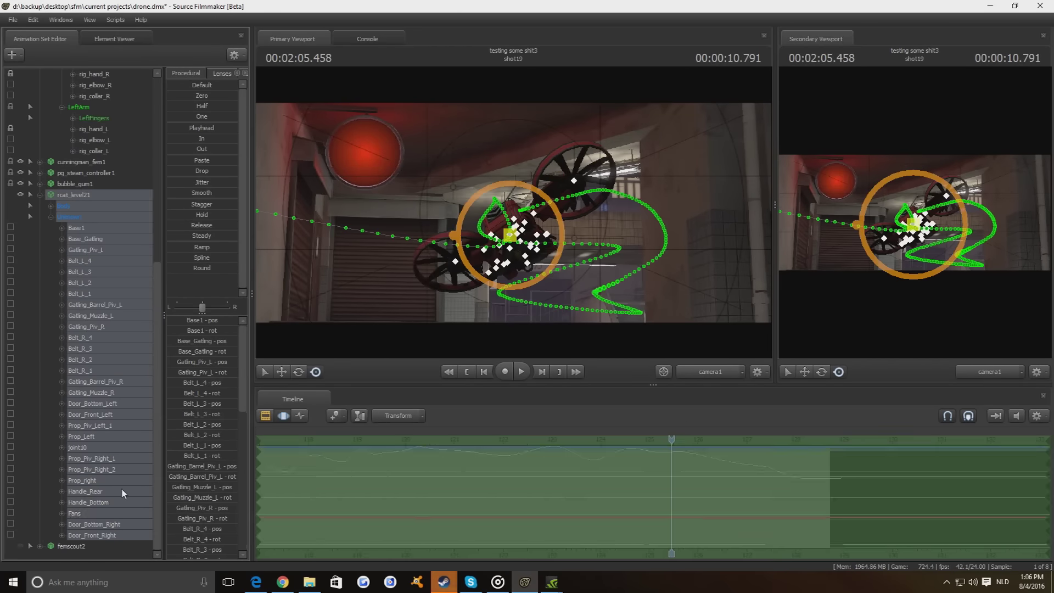
click(101, 515)
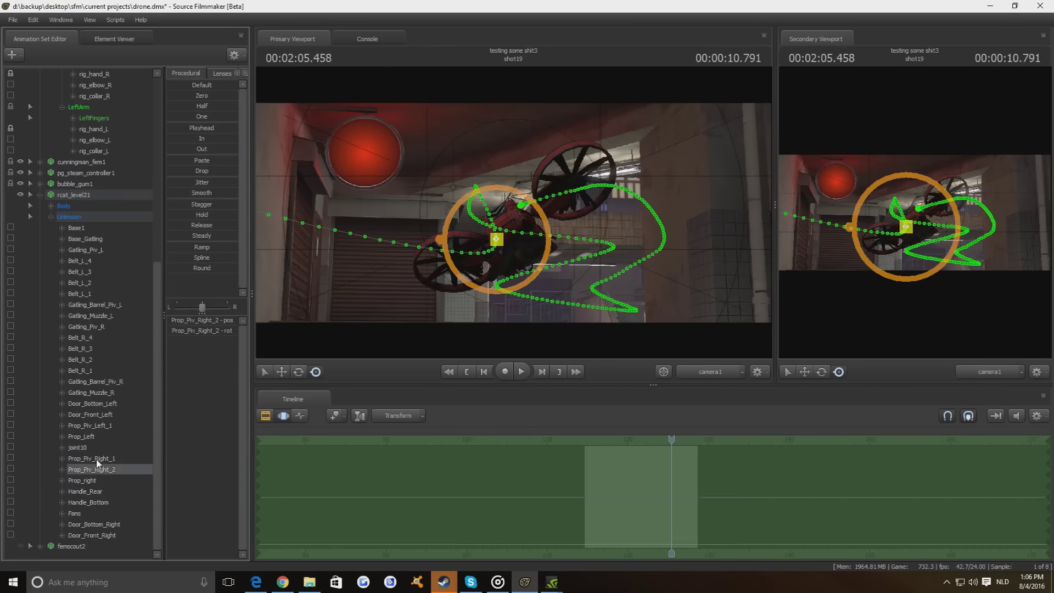
click(107, 444)
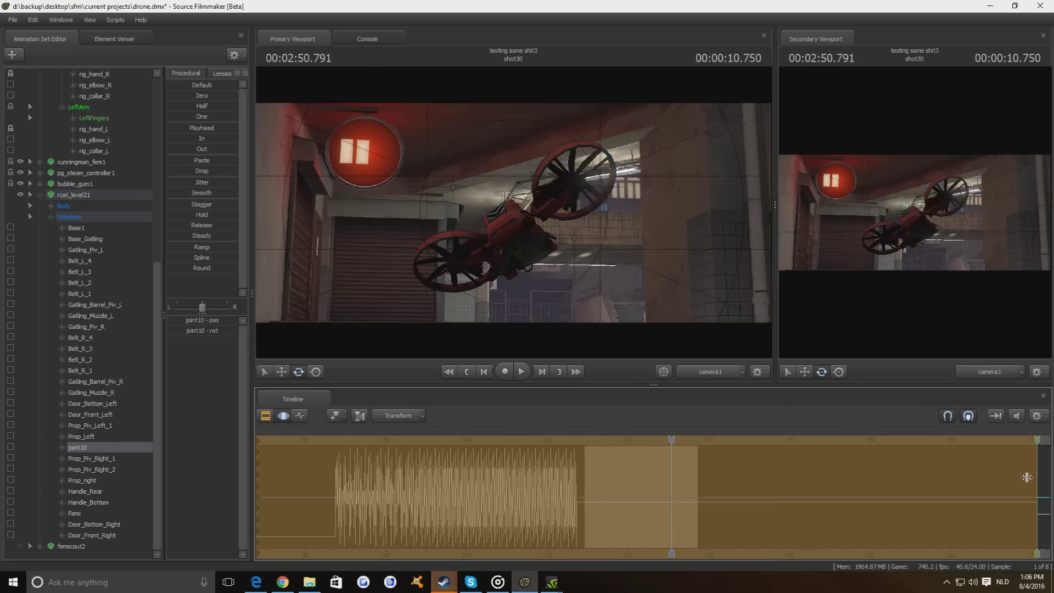
- Copy joint10's spin samples from about 84 to 114 seconds, paste them at about 104 to 134 seconds, and play shot19
drag(1048, 478, 580, 477)
drag(257, 478, 340, 477)
right_click(397, 480)
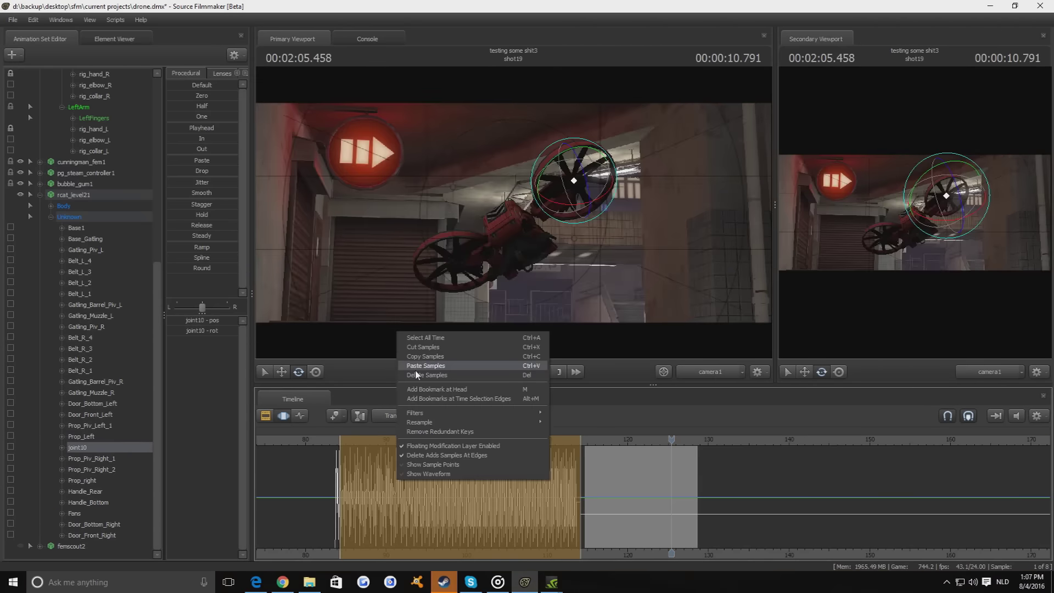
click(419, 360)
drag(450, 477, 606, 476)
click(626, 439)
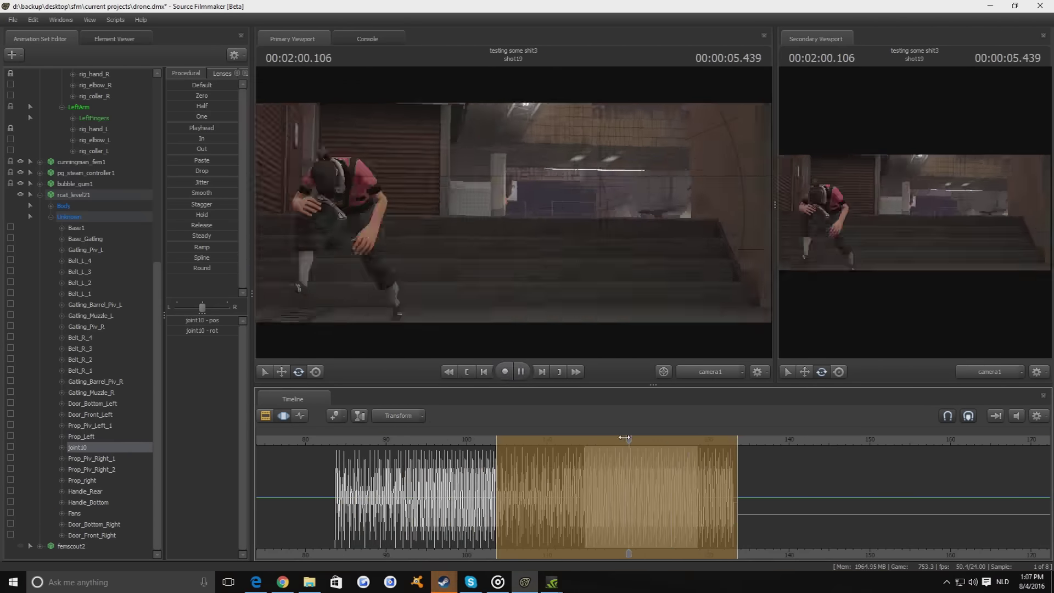
key(space)
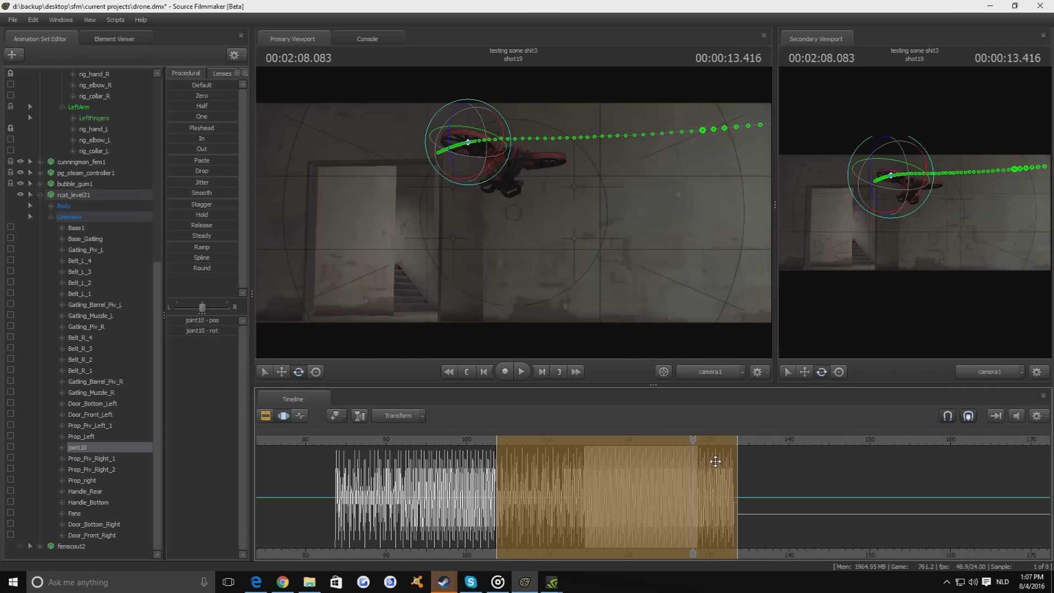
key(space)
- Paste spin samples onto Prop_right over about 100 to 130 seconds and play back the drone's flight
click(82, 480)
key(ctrl+v)
right_click(491, 493)
click(497, 384)
key(space)
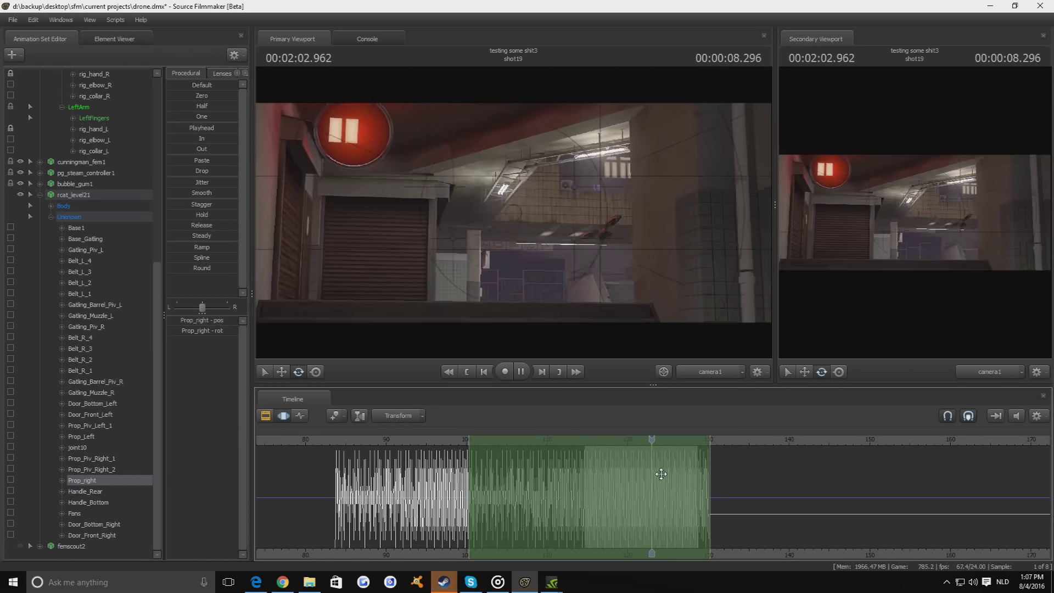
key(space)
- Inspect the rotation controls of Prop_Piv_Right_1 and Prop_Piv_Right_2, and focus the Work Camera on Prop_Piv_Left_1
click(90, 458)
ctrl+click(91, 470)
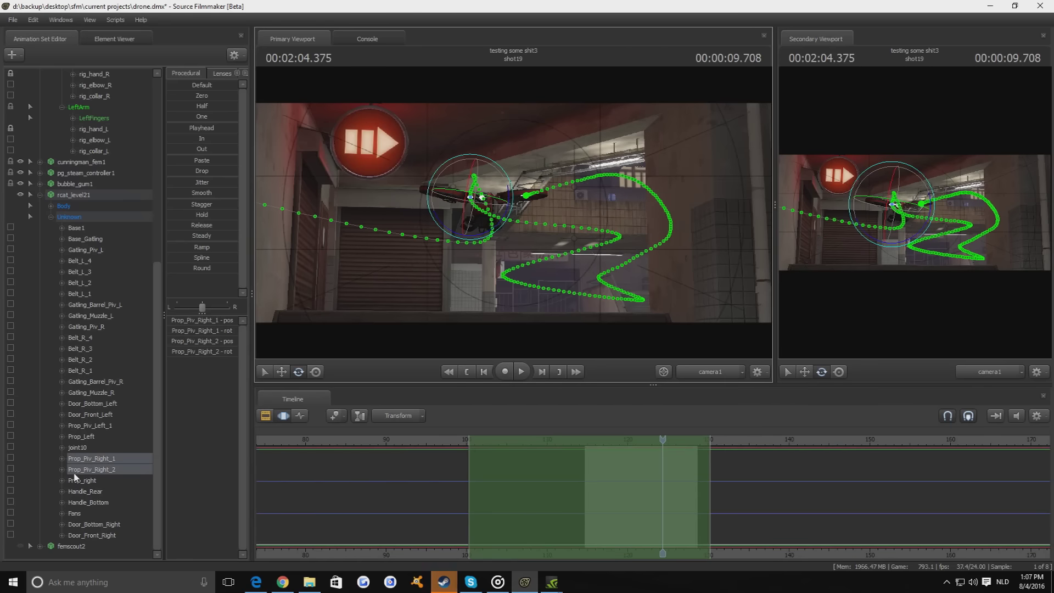
click(76, 447)
click(92, 403)
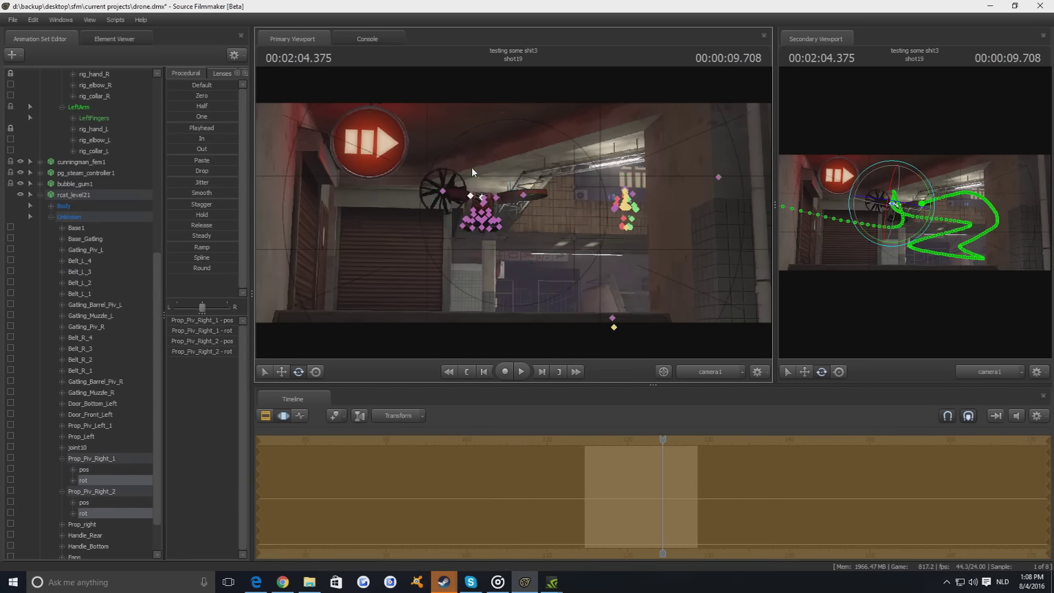
click(90, 425)
key(f)
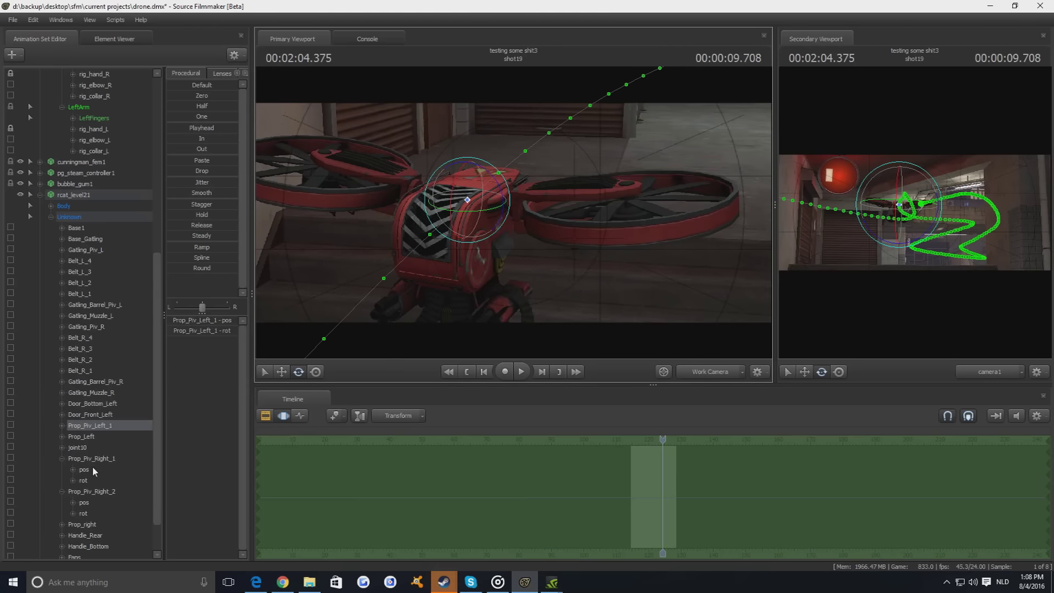
- Focus on Prop_Piv_Right_2 and try rotating the Prop_Piv_Right_1 pivot to see how the drone's rotor tilts
click(91, 491)
key(f)
drag(513, 212, 512, 212)
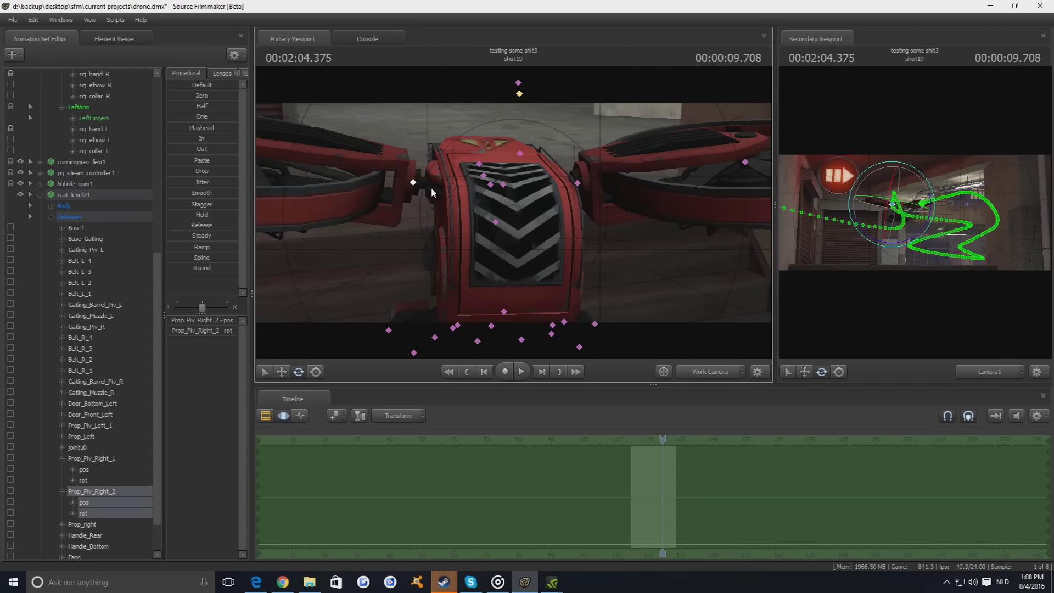
click(491, 184)
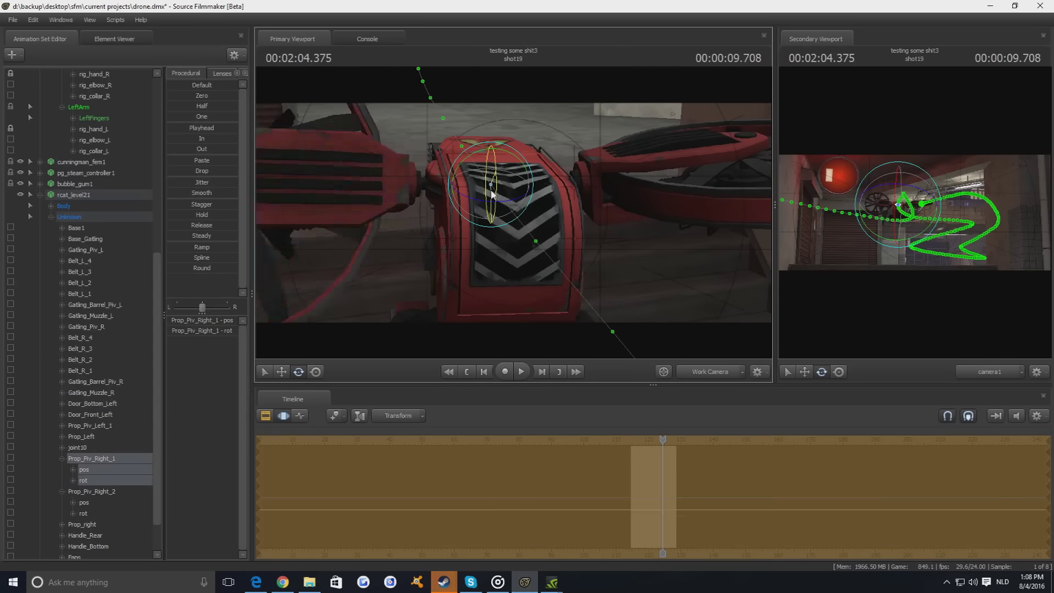
- Keyframe a tilt of Prop_Piv_Right_1 and Prop_Piv_Left_1 over about 124.5 to 125.9 seconds in shot19
ctrl+click(90, 425)
click(300, 415)
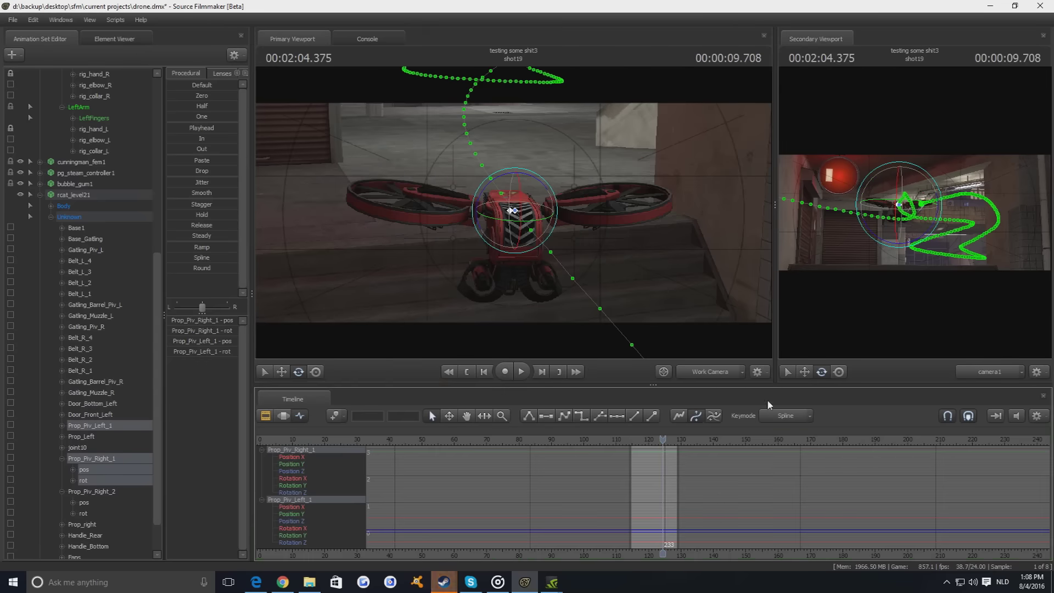
key(space)
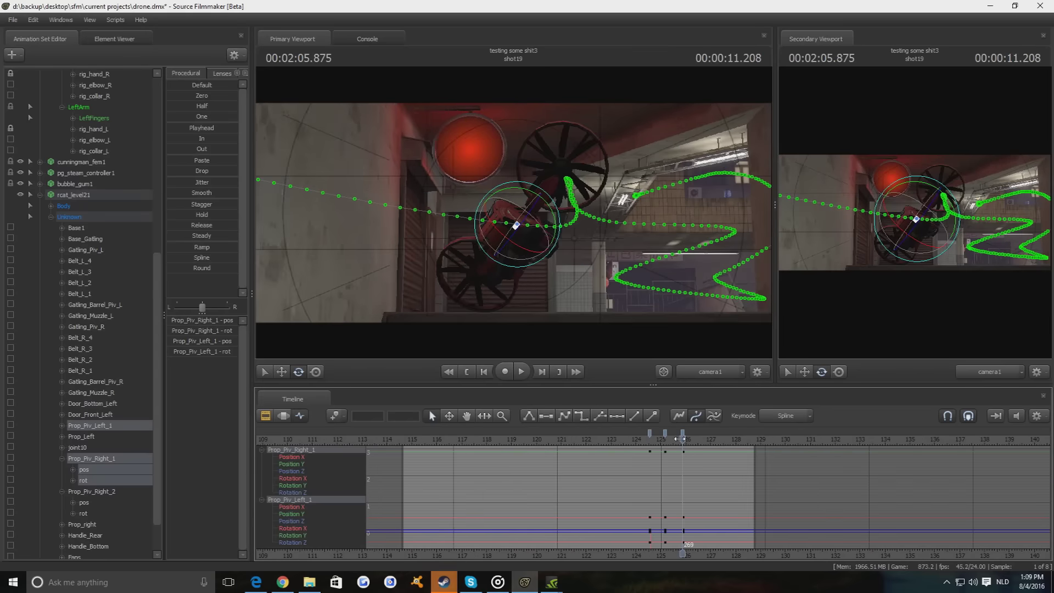
click(532, 256)
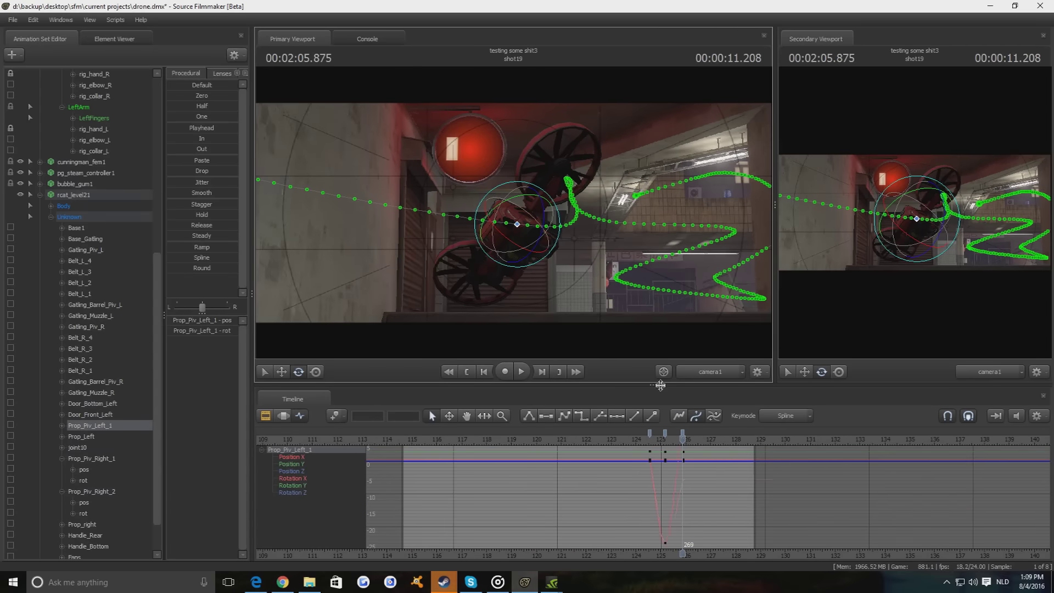
- Adjust Prop_Piv_Right_1's tilt at about 125.9 seconds and add rotation keys to both rotor pivots over about 123.6 to 127.6 seconds
scroll(829, 518, down, 2)
click(118, 459)
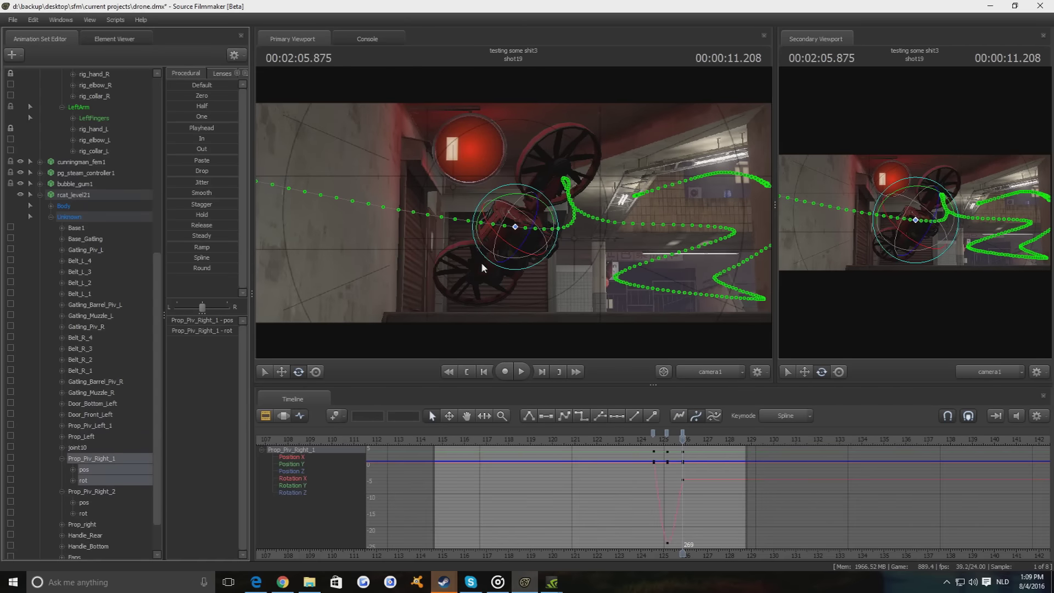
key(space)
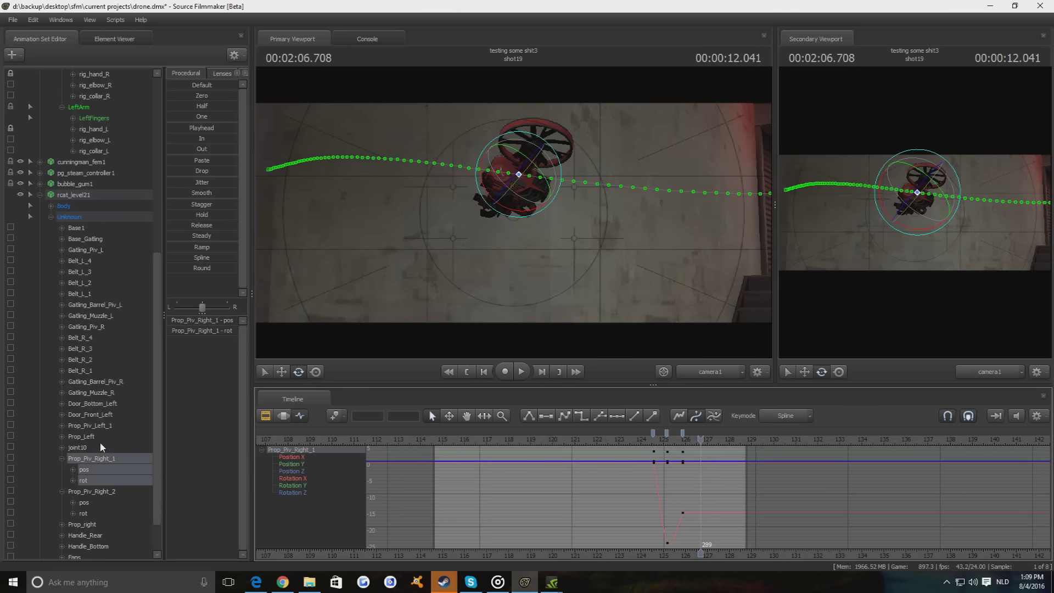
ctrl+click(90, 426)
drag(659, 443, 597, 439)
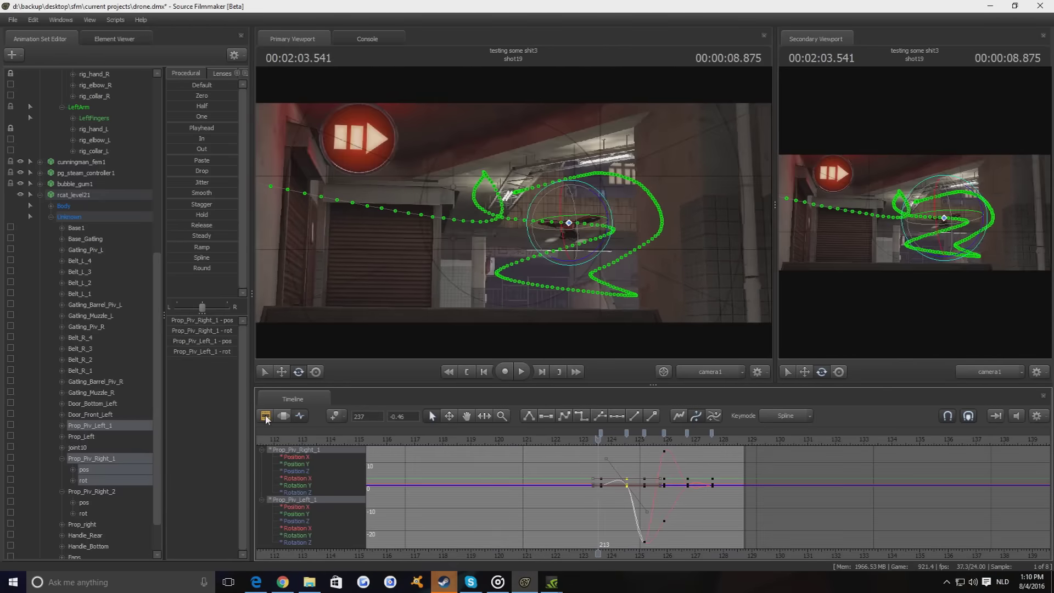
- Select the drone's rootTransform rotation with a time selection from about 124.9 seconds onward and play the end of shot19
key(F2)
key(F3)
click(63, 206)
click(83, 239)
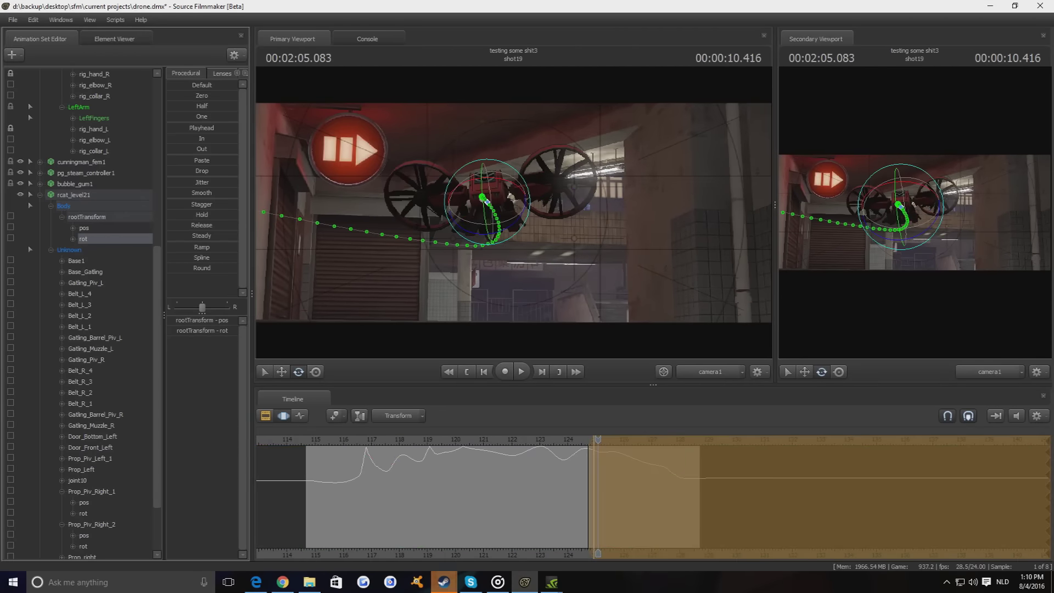
key(space)
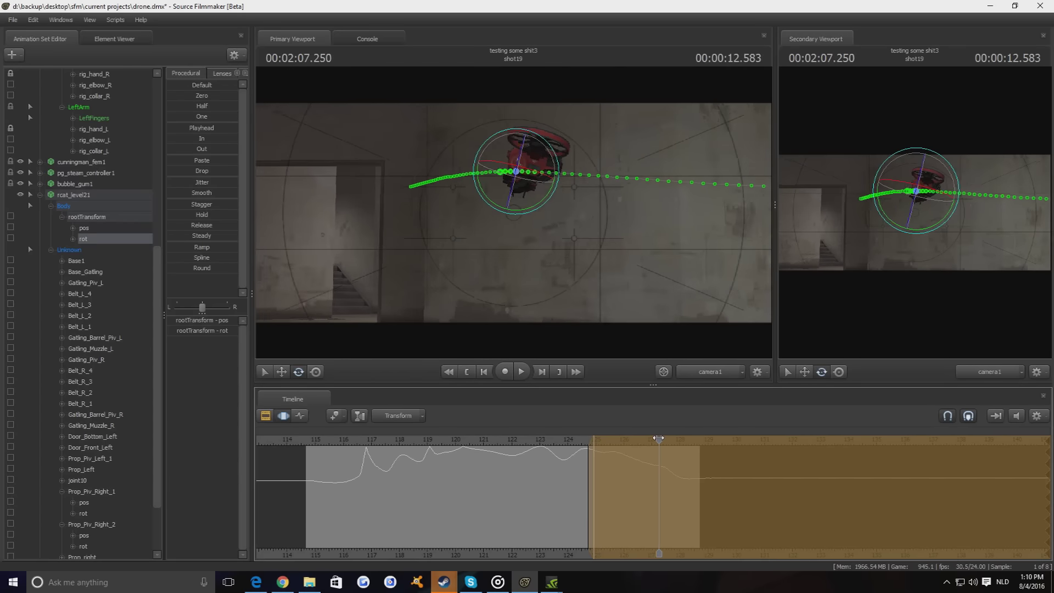
key(space)
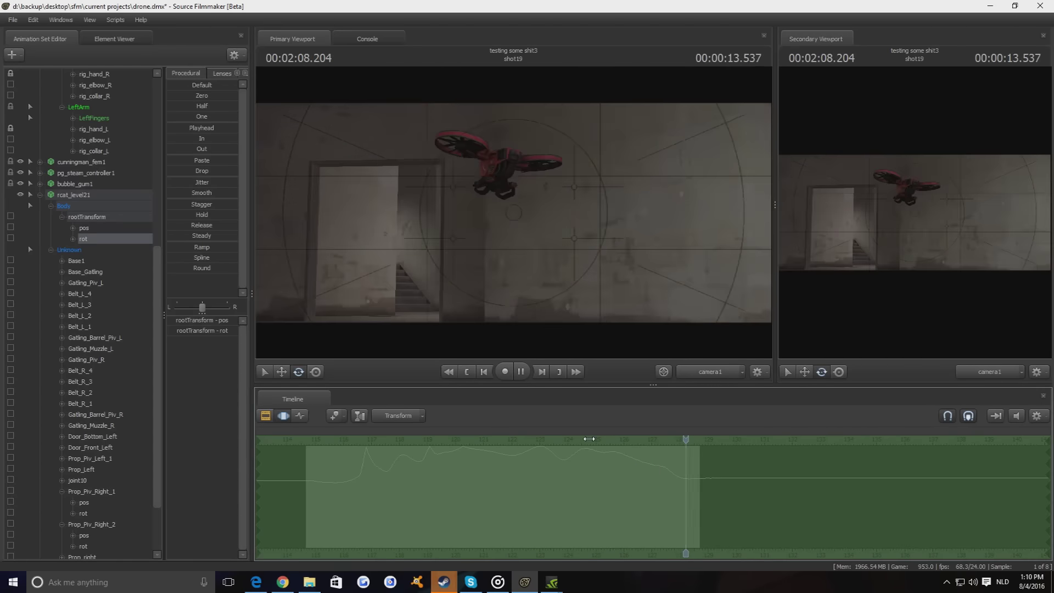
- Examine the drone's rootTransform position and rotation motion in shot20 and shot21 and play through to shot22
key(F2)
scroll(753, 535, down, 3)
drag(741, 439, 710, 443)
key(F3)
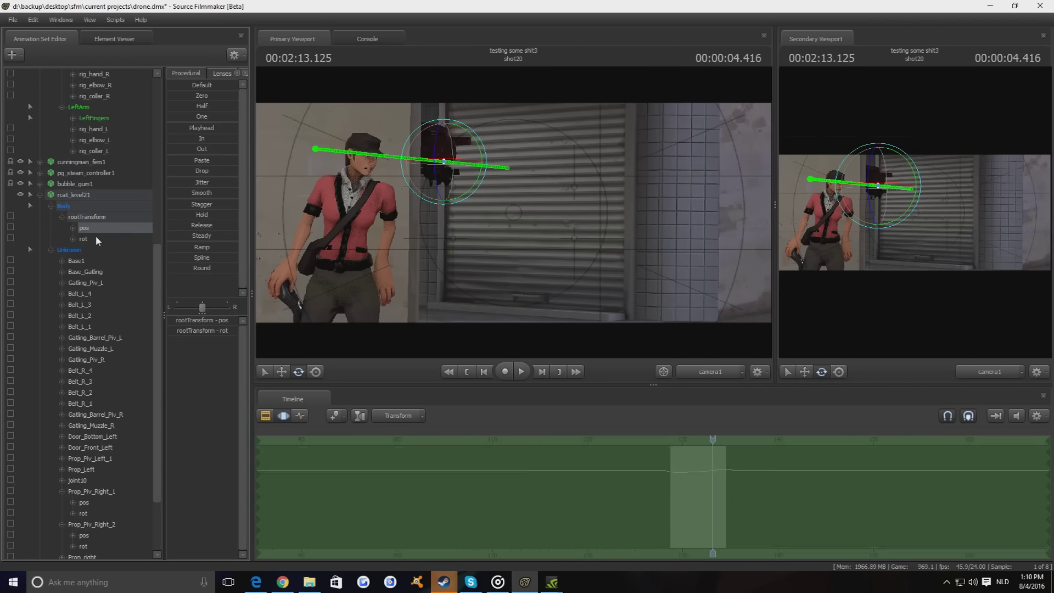
click(96, 239)
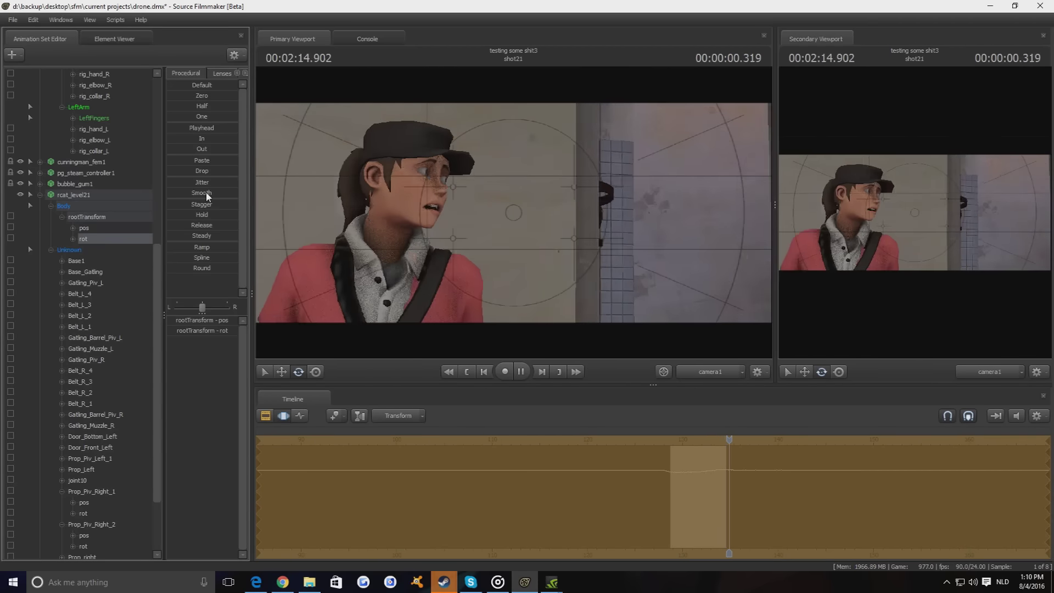
key(space)
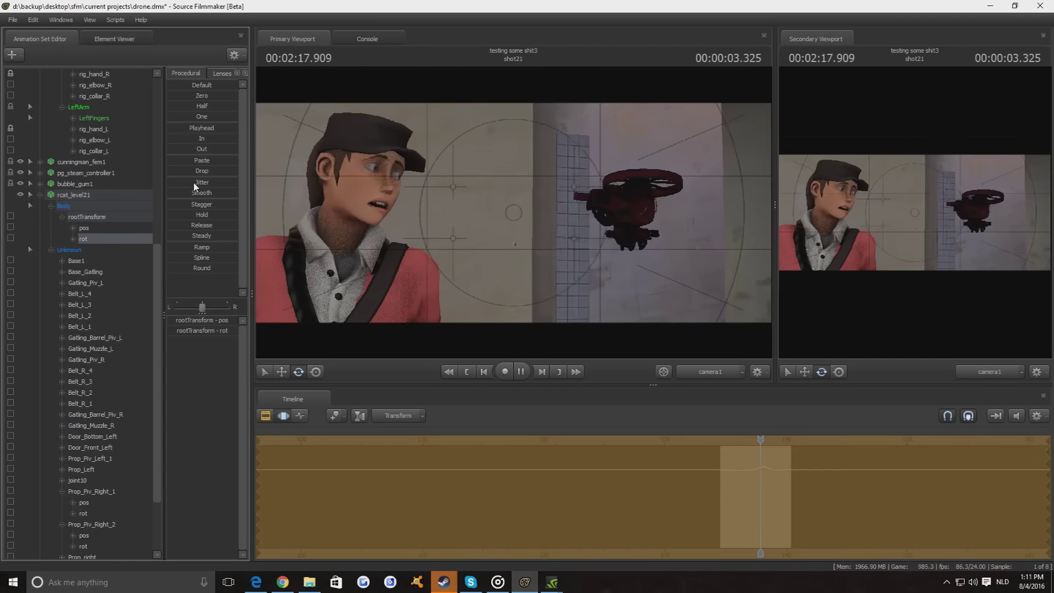
key(F2)
key(space)
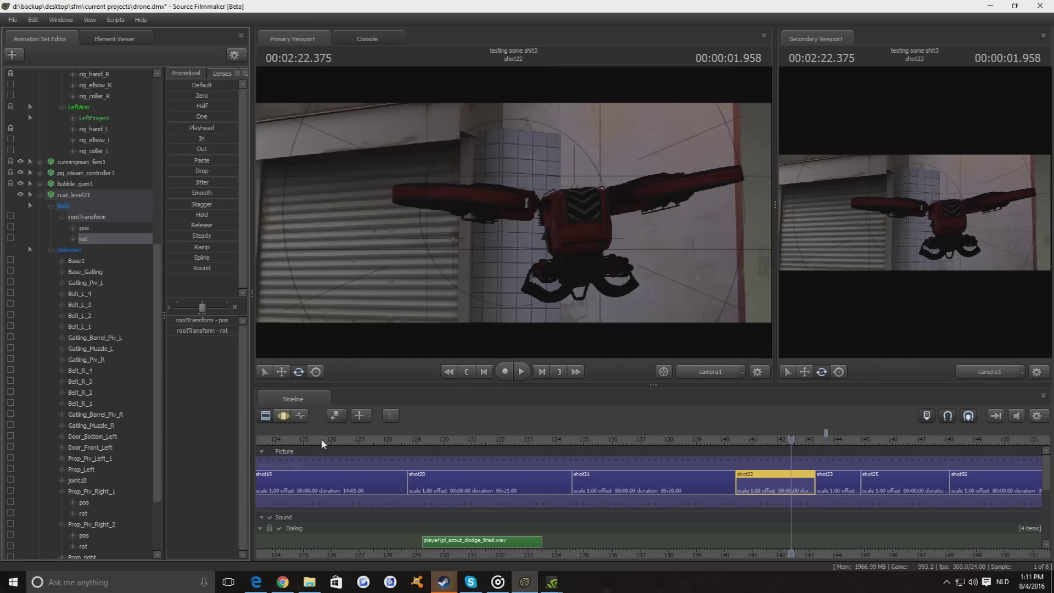
- Switch to the Steam chat, reply "noice", and return to Source Filmmaker
key(alt+Tab)
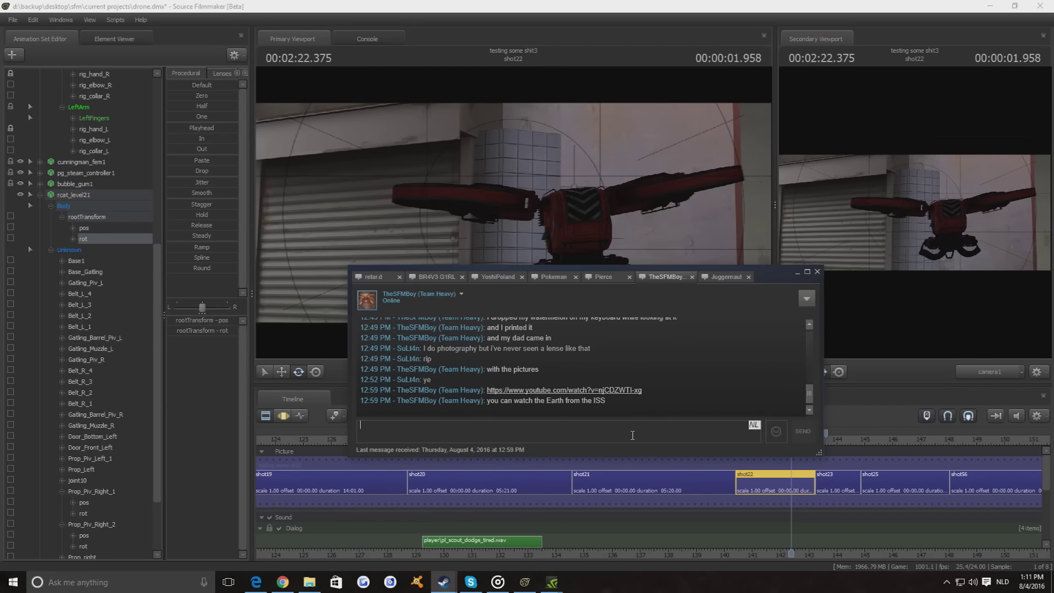
key(alt+Tab)
- Move on to shot23 and select the rotation of the drone's rootTransform
key(F3)
drag(793, 441, 825, 439)
key(F2)
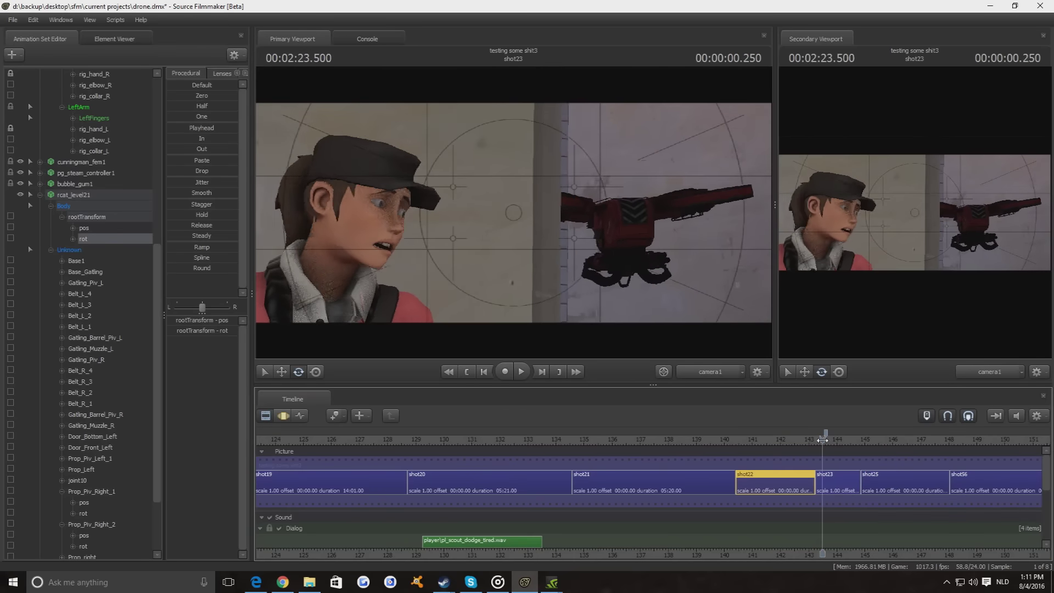
click(83, 337)
- Open shot25 and keyframe a slight drift of the drone's rootTransform over about 144.9 to 148.2 seconds
key(F3)
drag(817, 441, 901, 446)
key(F2)
click(97, 326)
key(F4)
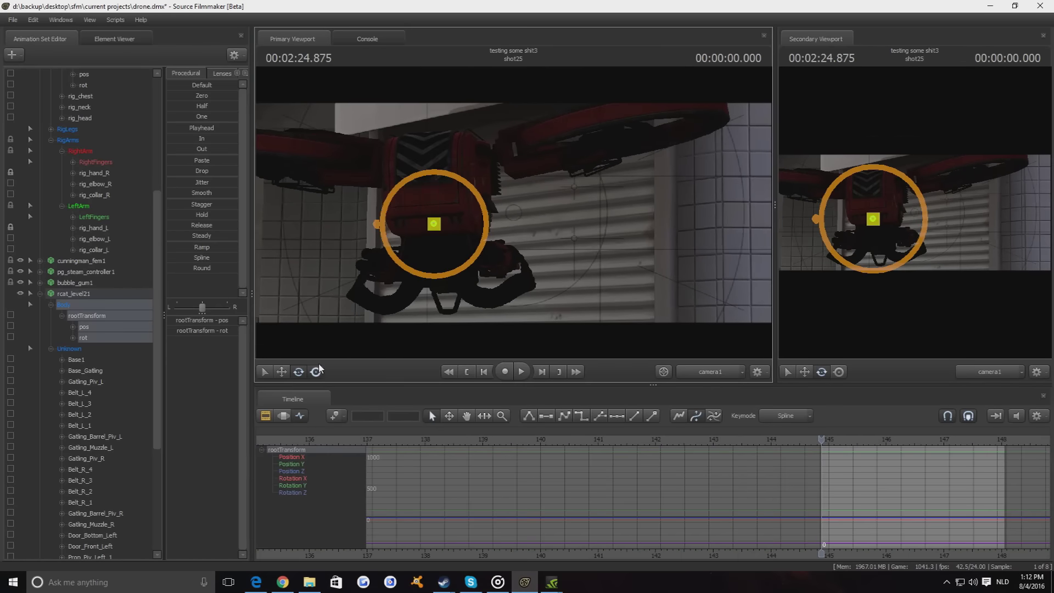
right_click(477, 221)
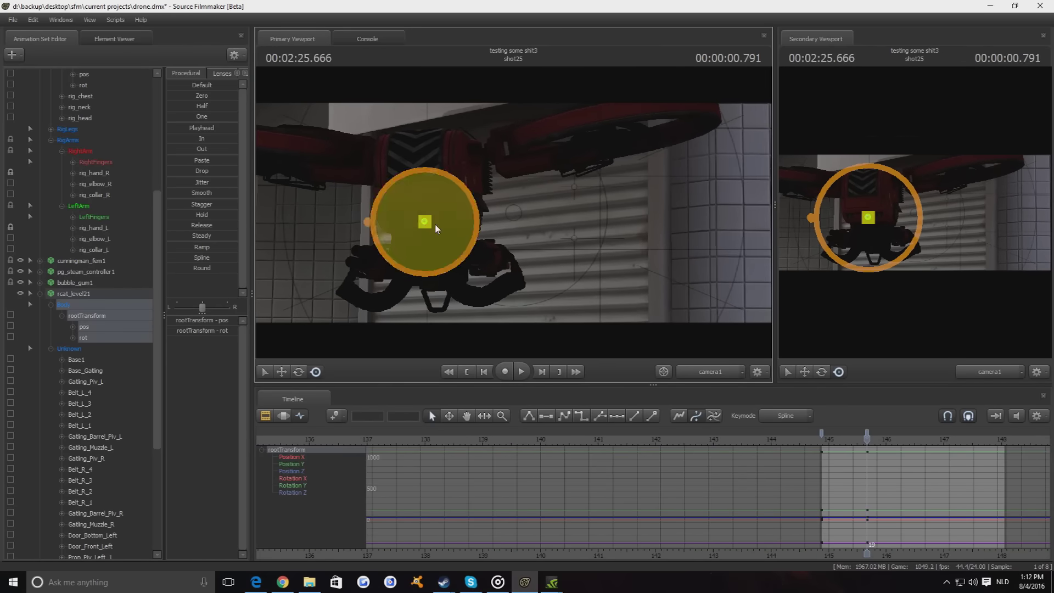
drag(862, 440, 936, 439)
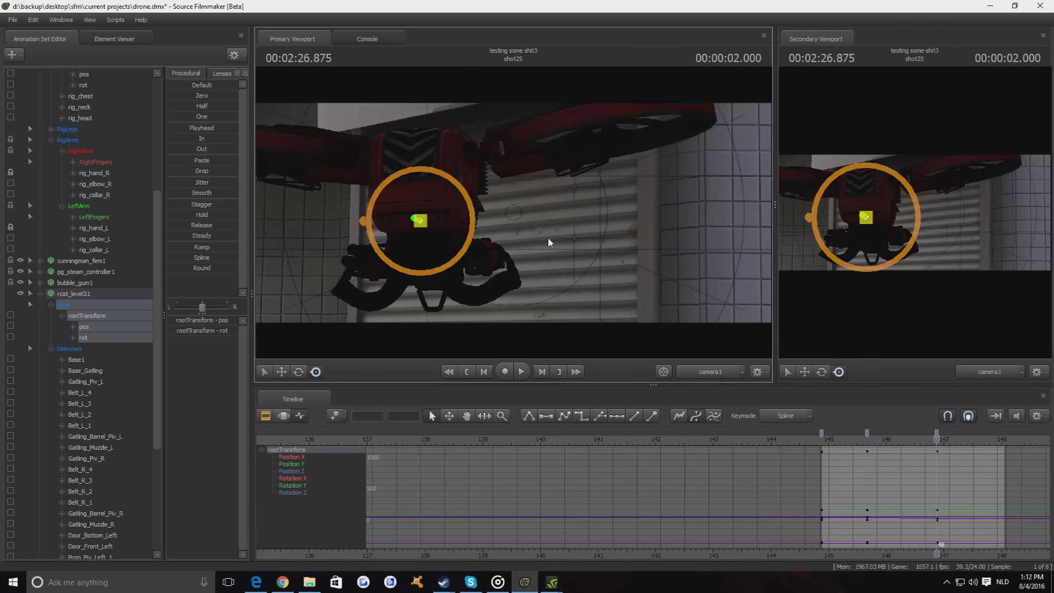
scroll(974, 442, down, 2)
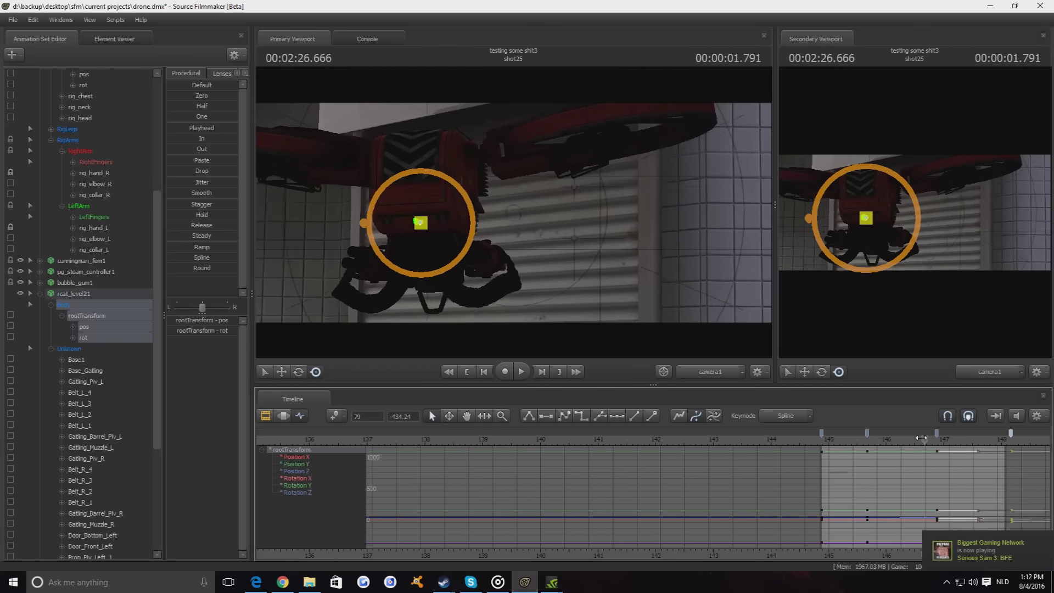
- Open shot56 and move the first key group of the drone's rootTransform in that shot to frame -5
click(283, 415)
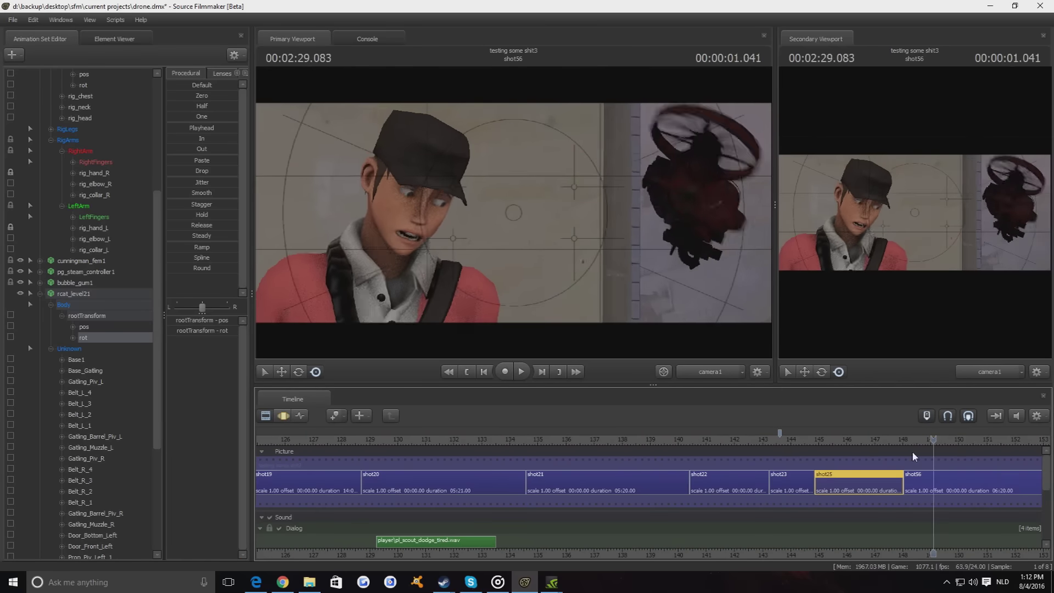
double_click(924, 478)
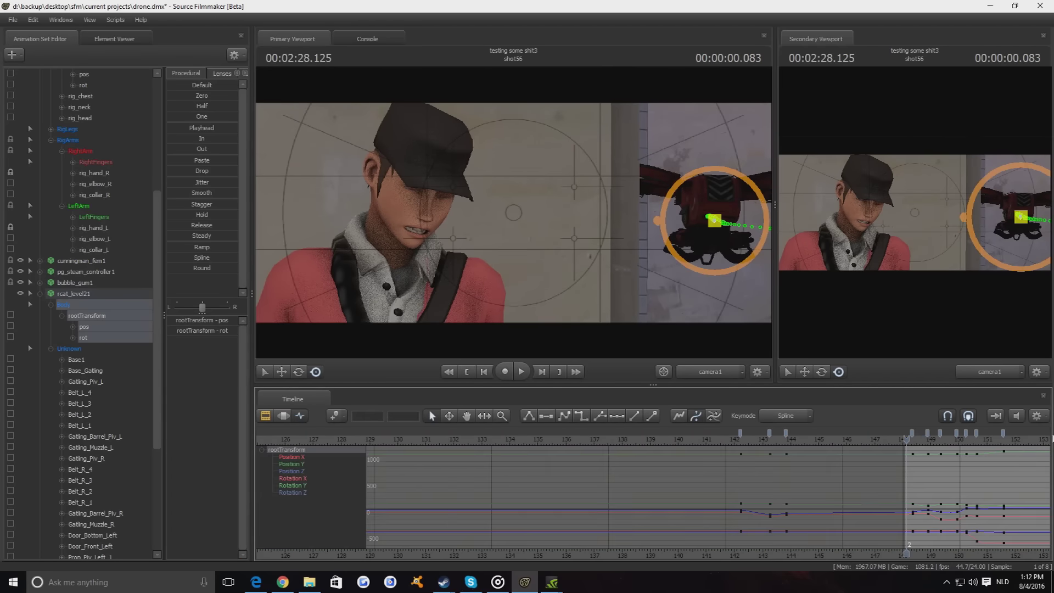
scroll(900, 544, down, 3)
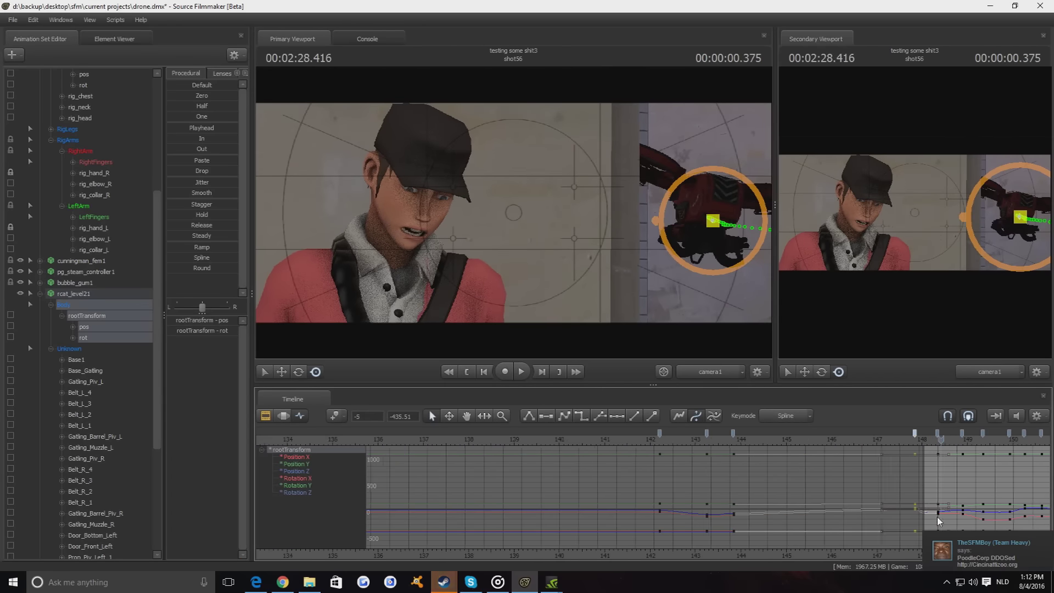
- Reply "{LINK REMOVED}" in the Steam chat and return to Source Filmmaker
click(942, 549)
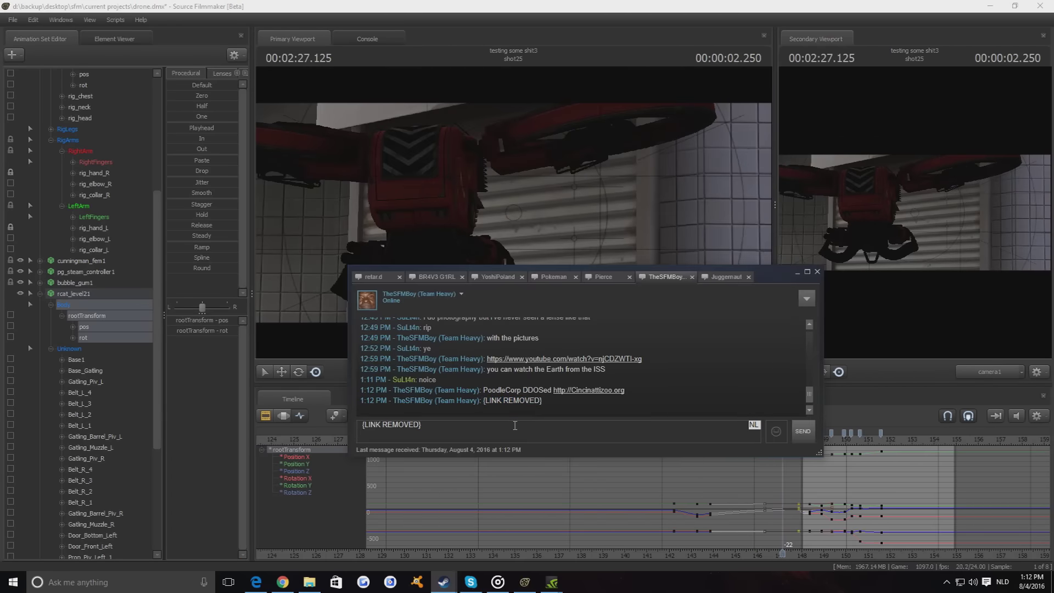
click(904, 399)
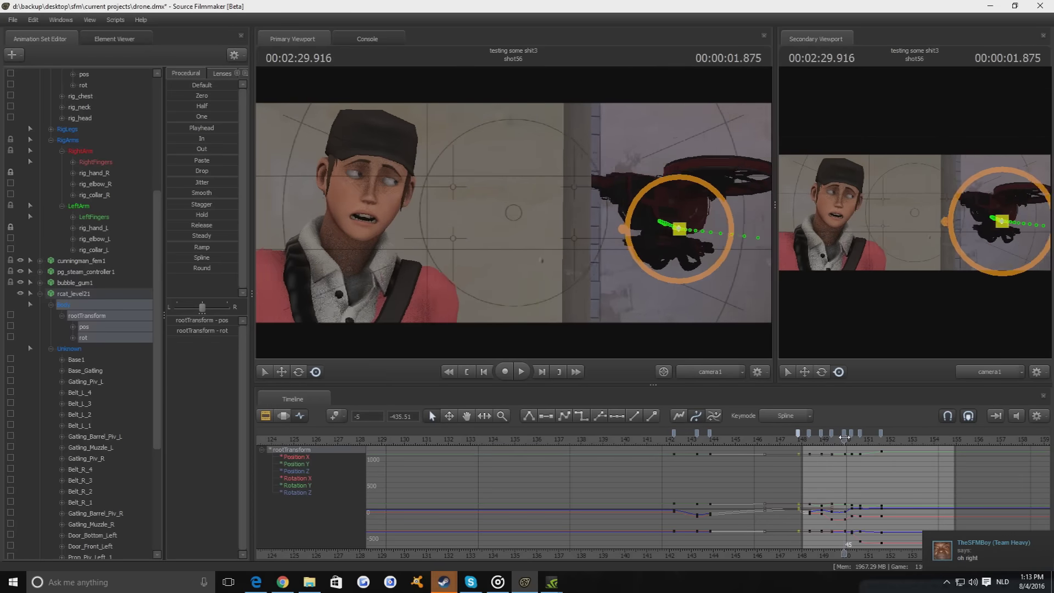
- Retime the rootTransform keys in shot56, placing the selected key group at frame 57
drag(860, 437, 884, 465)
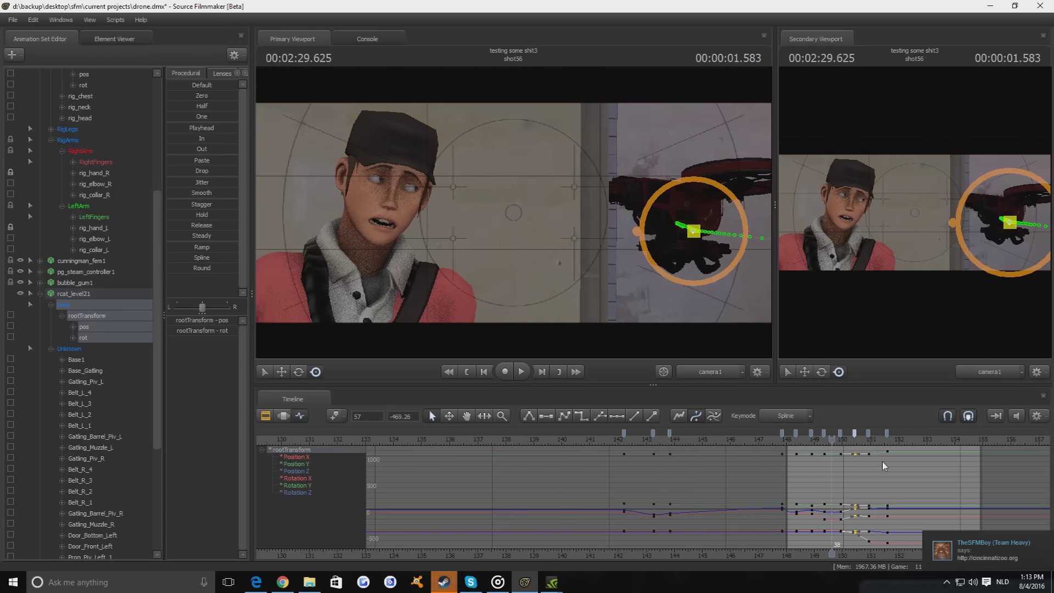
- Open the cincinnatizoo.org link from the Steam chat in Chrome, close its tab, and return to the chat
click(1012, 558)
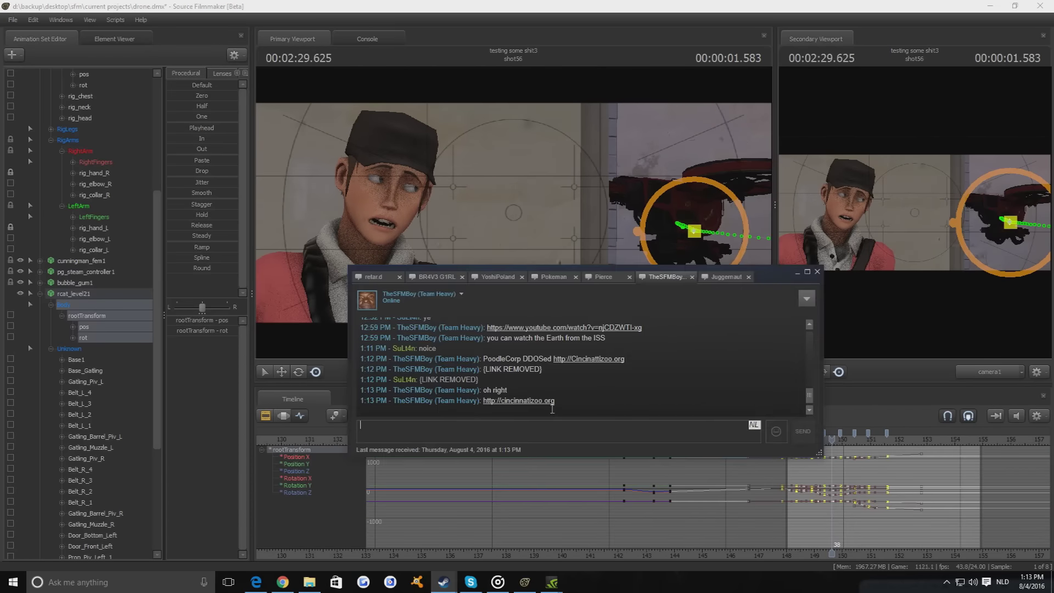
click(550, 402)
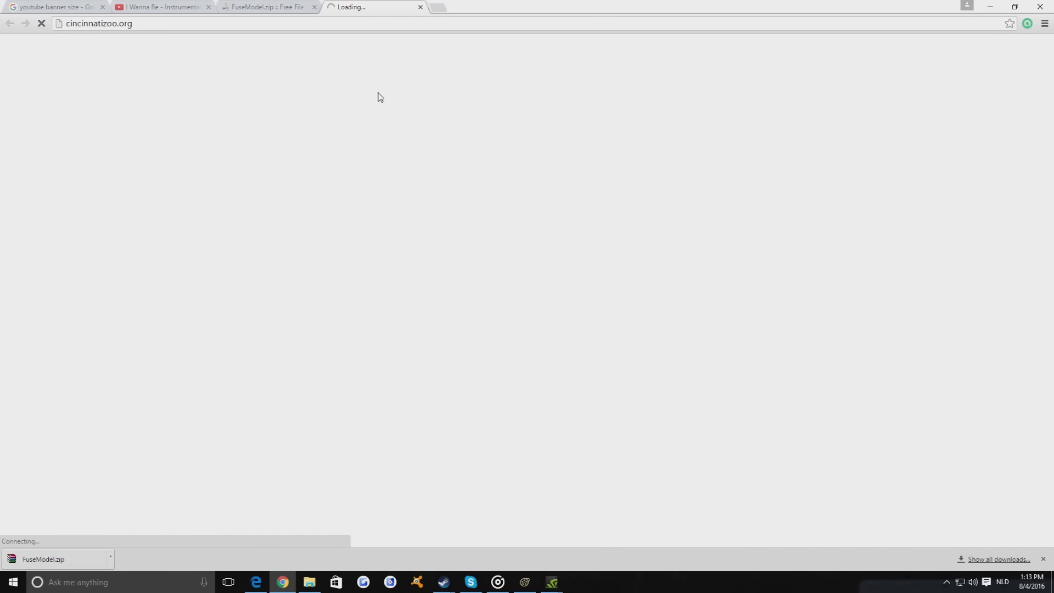
click(55, 7)
click(371, 8)
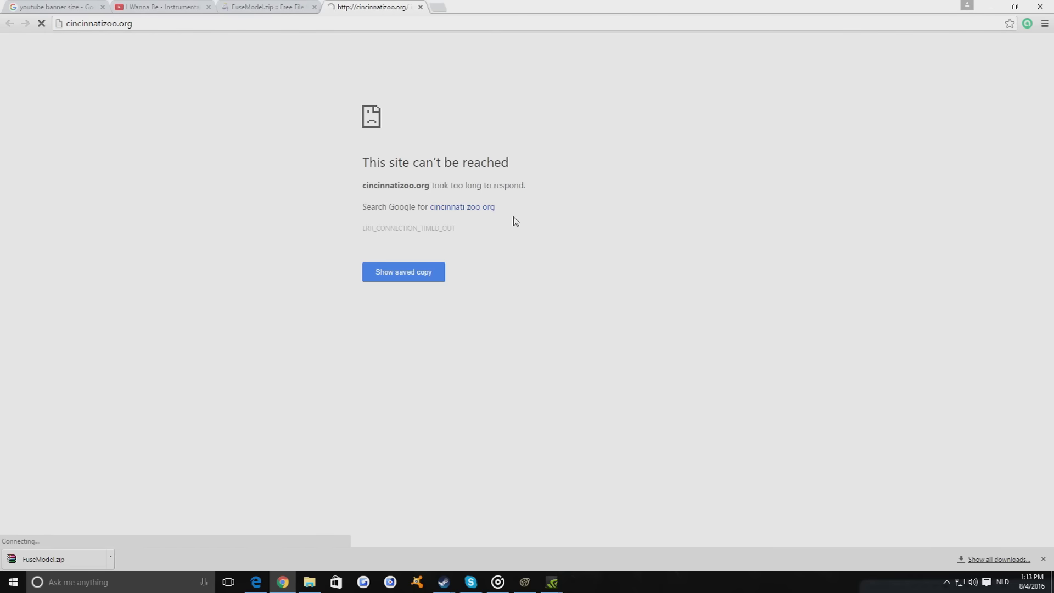
click(421, 8)
key(alt+Tab)
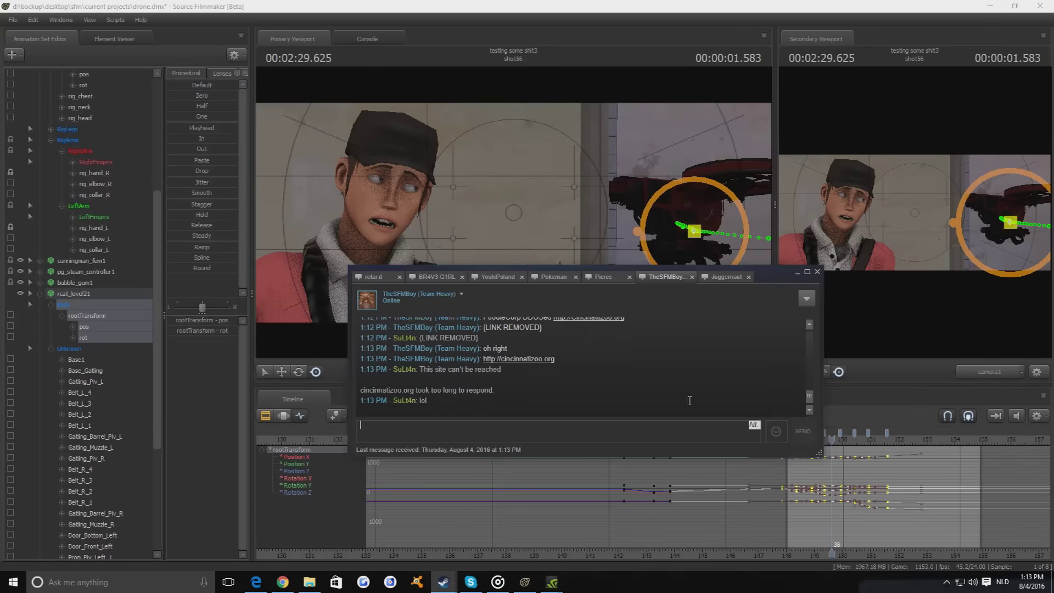
- Shift the last four rootTransform keys of shot56 to span about 150.1 to 151.8 seconds
click(827, 440)
drag(827, 440, 811, 439)
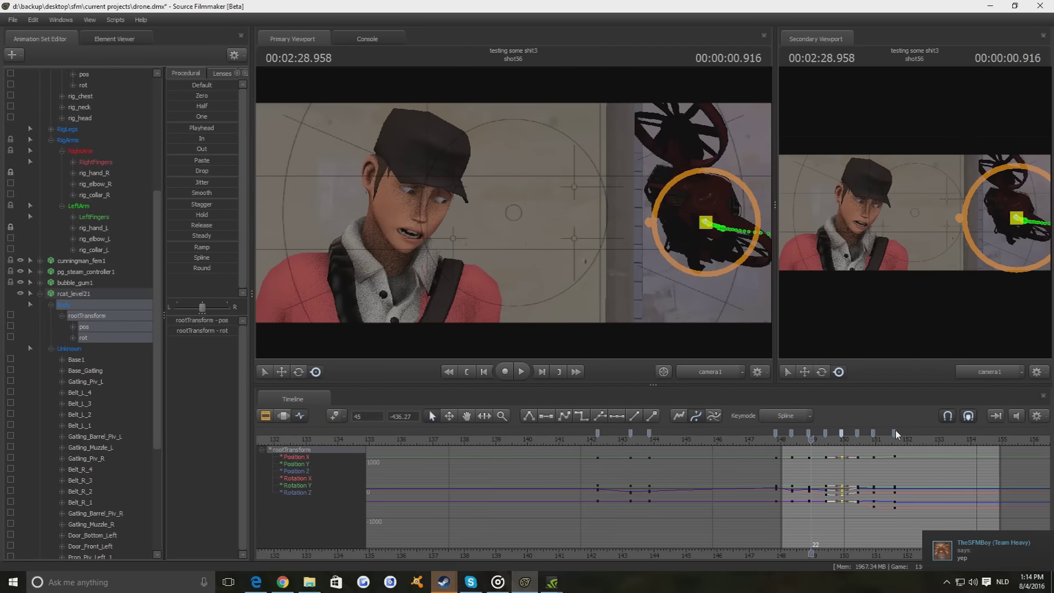
drag(895, 434, 900, 434)
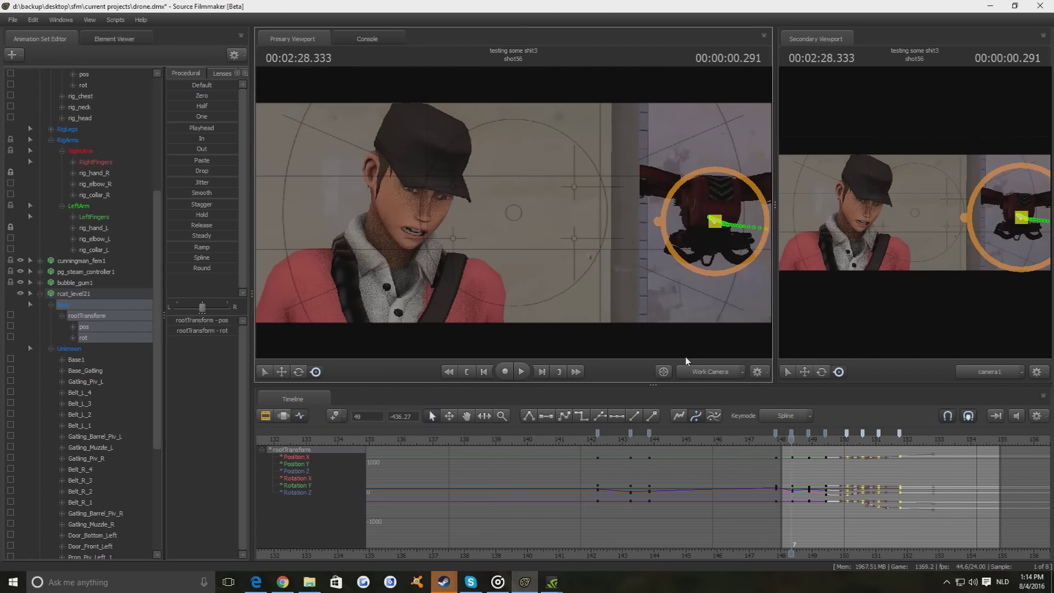
- Key tilts for the drone's Prop_Piv_Right_1 and Prop_Piv_Left_1 in shot56 up to frame 51, checking the flight away after them
click(710, 376)
scroll(108, 412, down, 6)
click(91, 404)
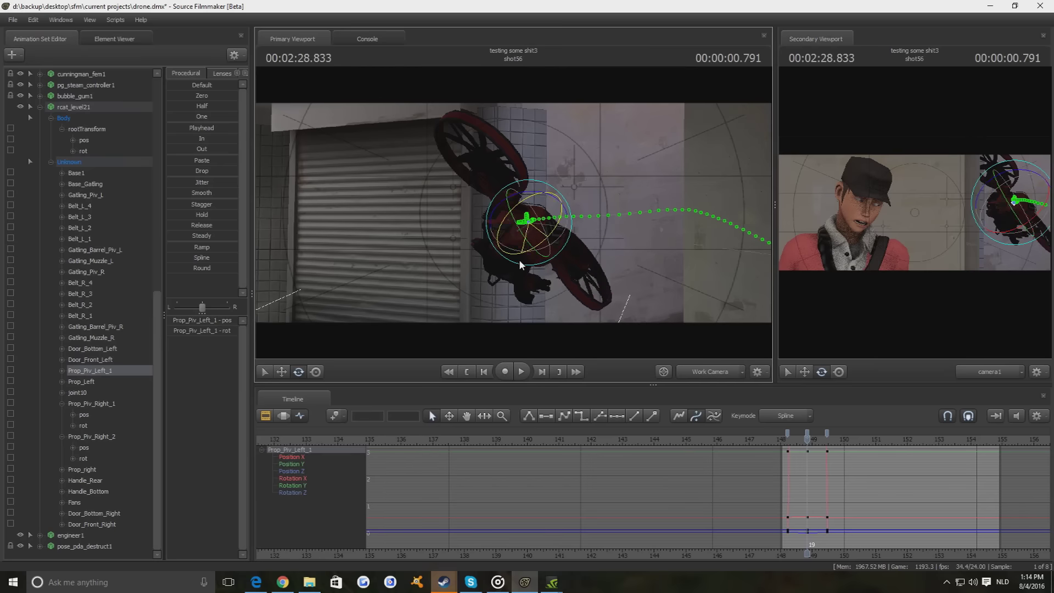
drag(806, 442, 816, 437)
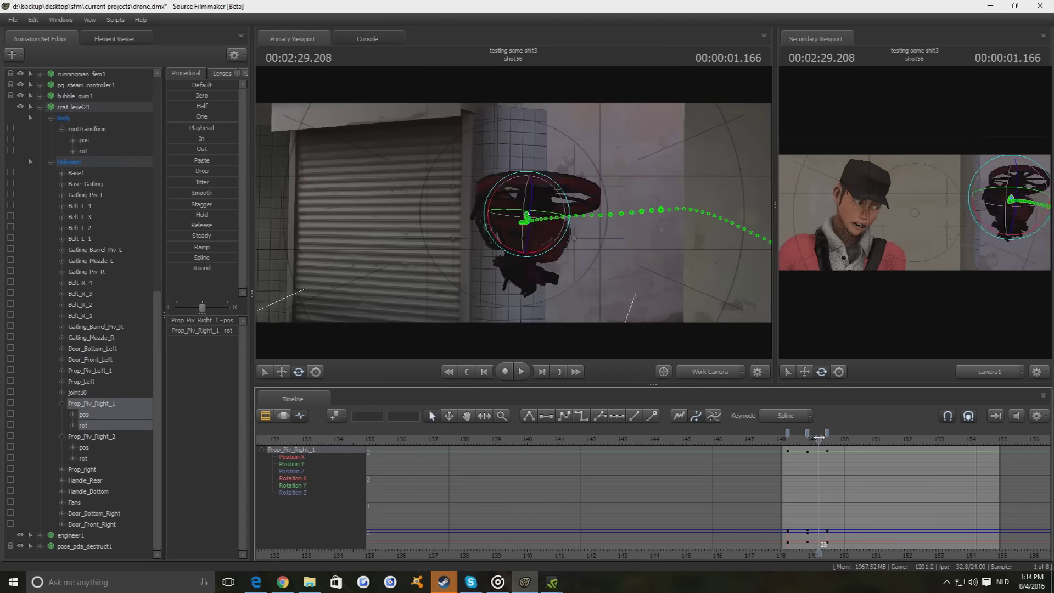
ctrl+click(89, 370)
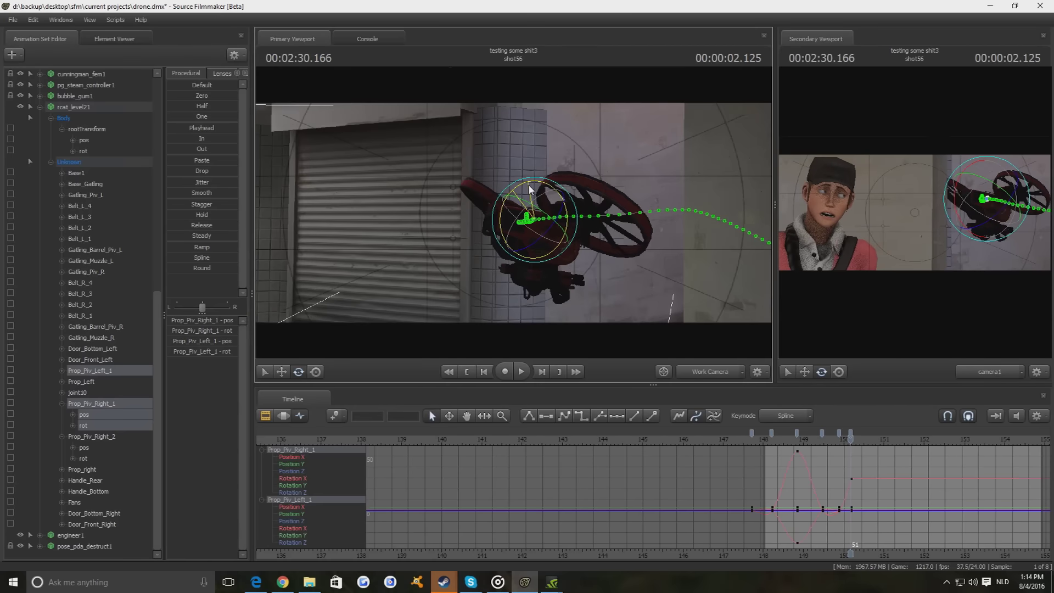
click(880, 440)
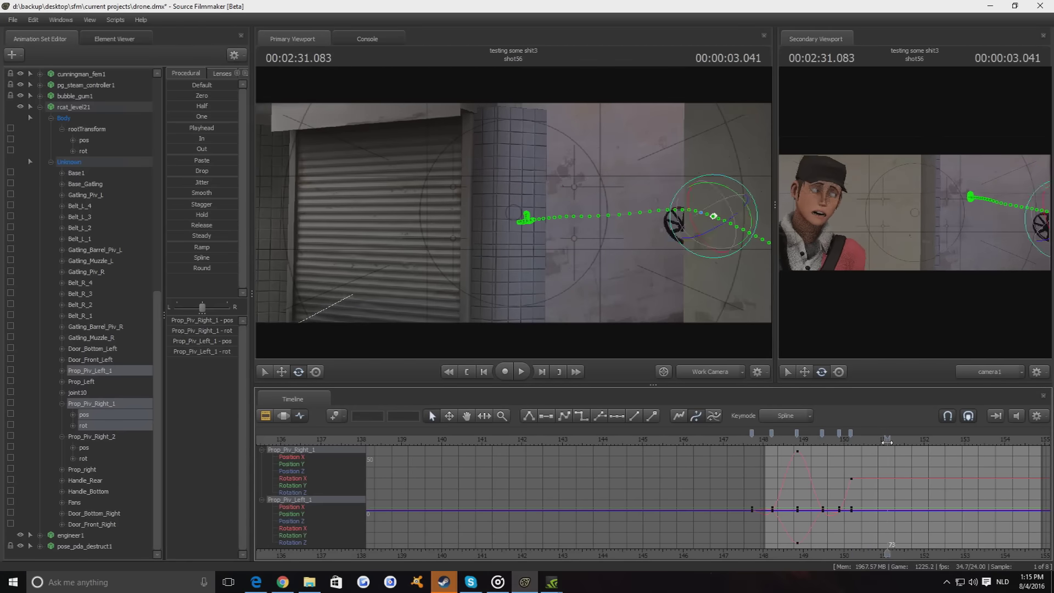
drag(804, 437, 826, 440)
- Try to rework the drone's rootTransform rotation over about 148 to 149.7 seconds in the motion editor
key(F2)
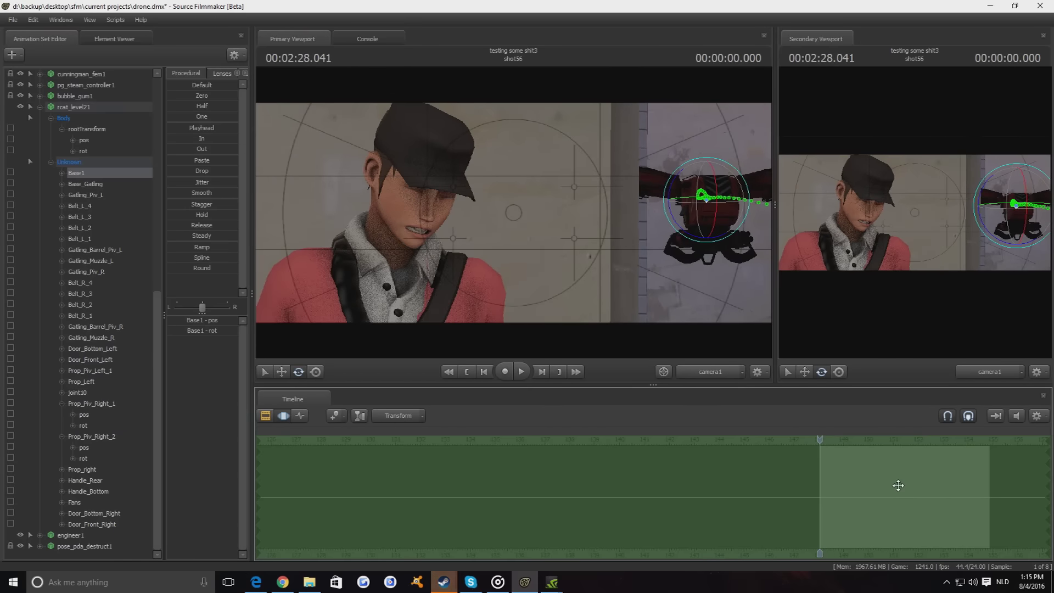
mouse_move(820, 444)
mouse_down()
mouse_move(905, 442)
mouse_move(831, 442)
mouse_up()
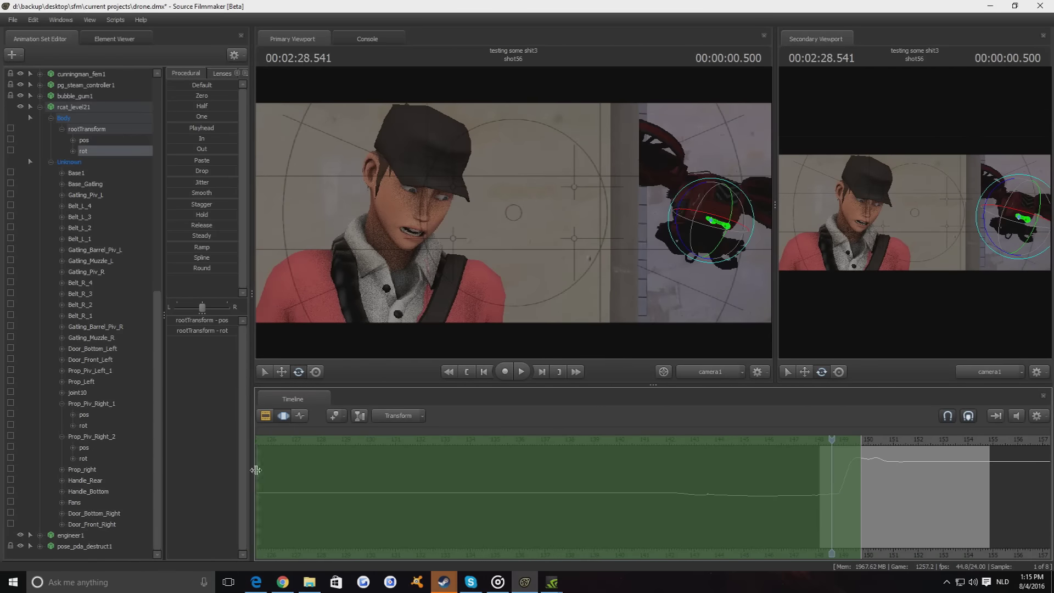
drag(256, 470, 829, 490)
key(space)
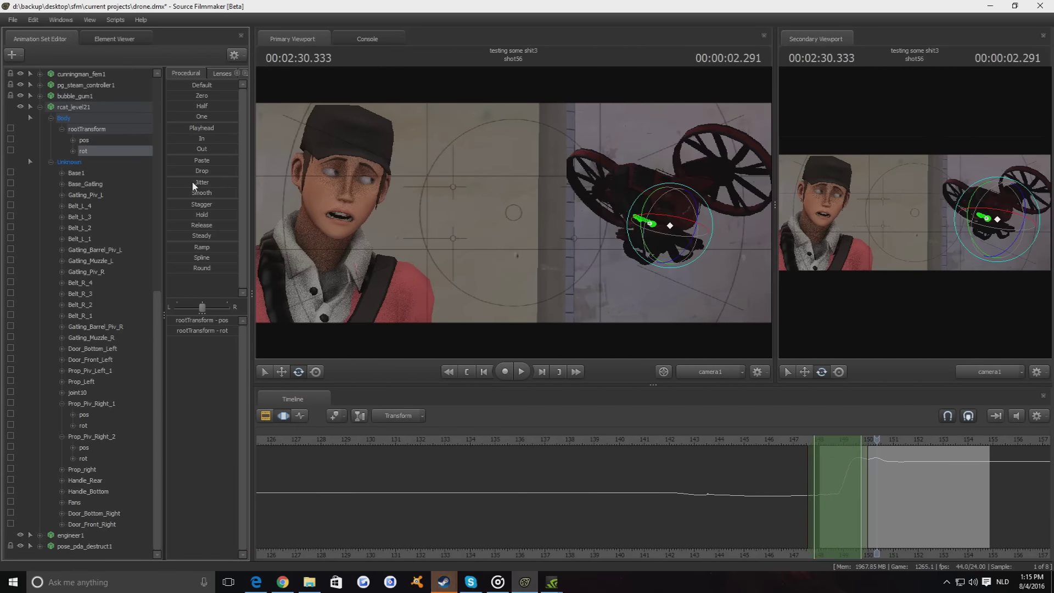
click(840, 469)
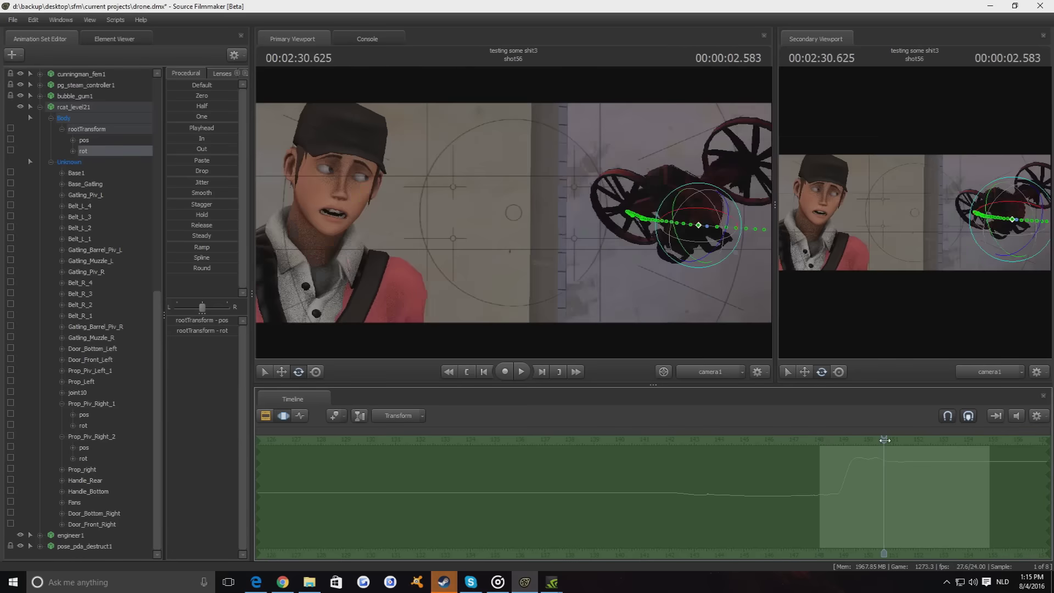
- Add blinks to femscout1 in shot56 by keying CloseLid and multi_CloseLid around 149.8 and 151.6 seconds
click(42, 105)
click(83, 129)
drag(90, 205, 97, 217)
click(300, 416)
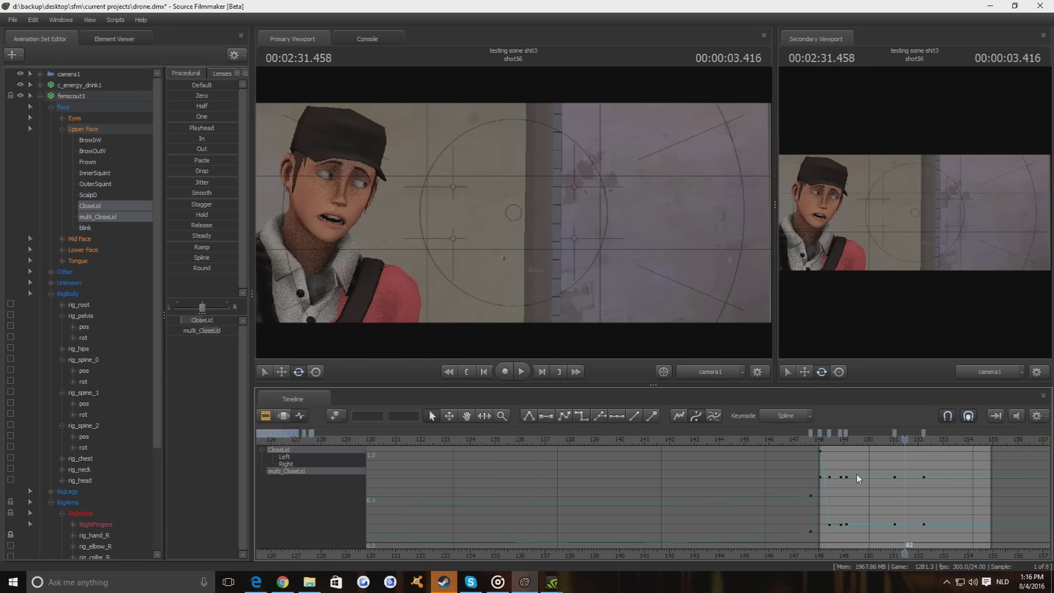
drag(908, 439, 843, 452)
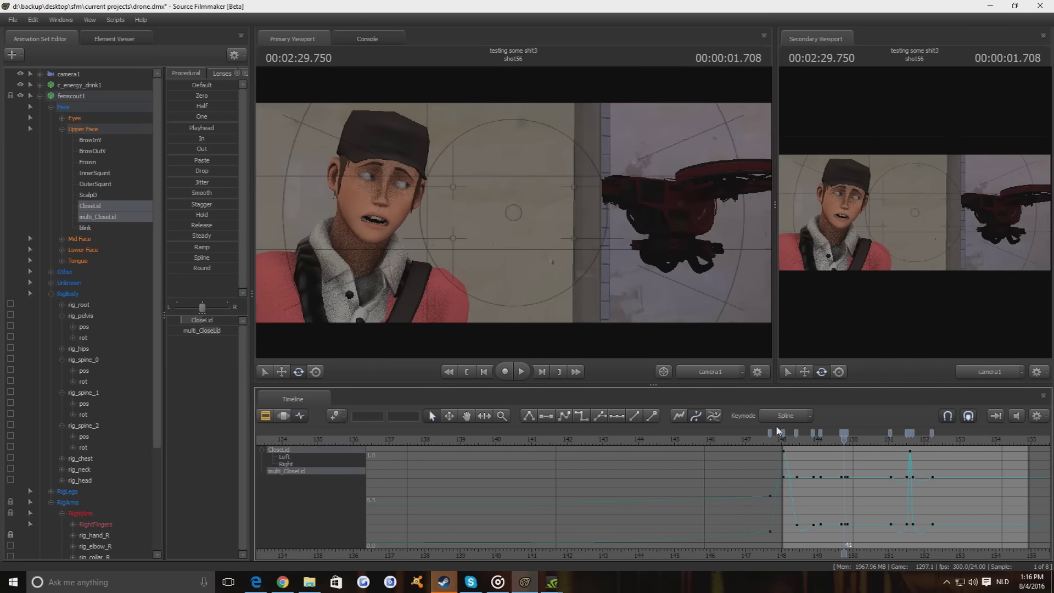
drag(904, 504, 846, 438)
- Key a worried mouth expression on femscout1's Mid Face and Lower Face between about 149.5 and 151.7 seconds
click(79, 238)
shift+click(83, 249)
click(891, 475)
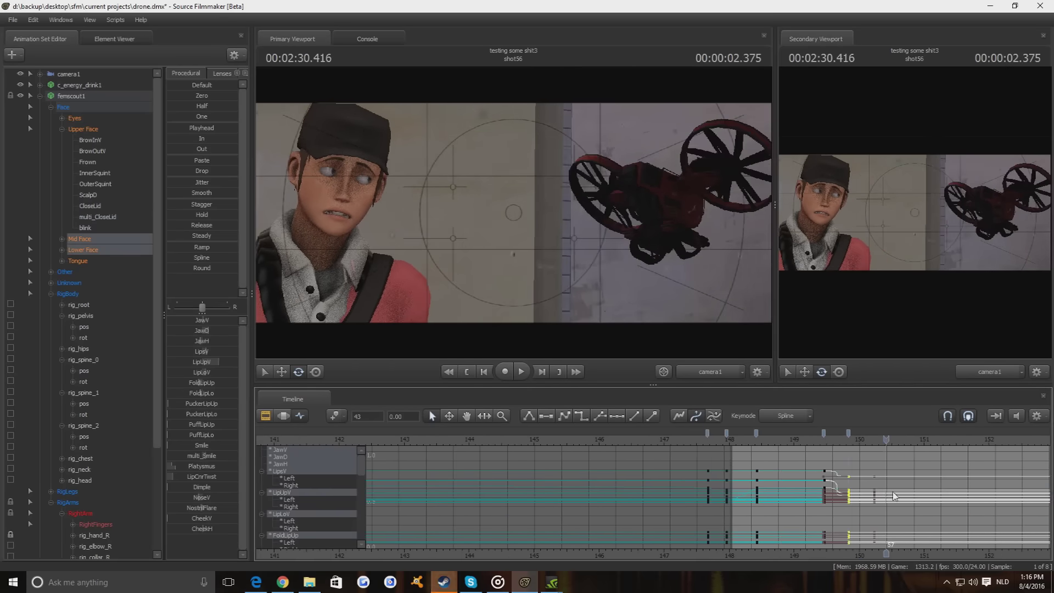
scroll(573, 423, down, 2)
drag(878, 440, 938, 439)
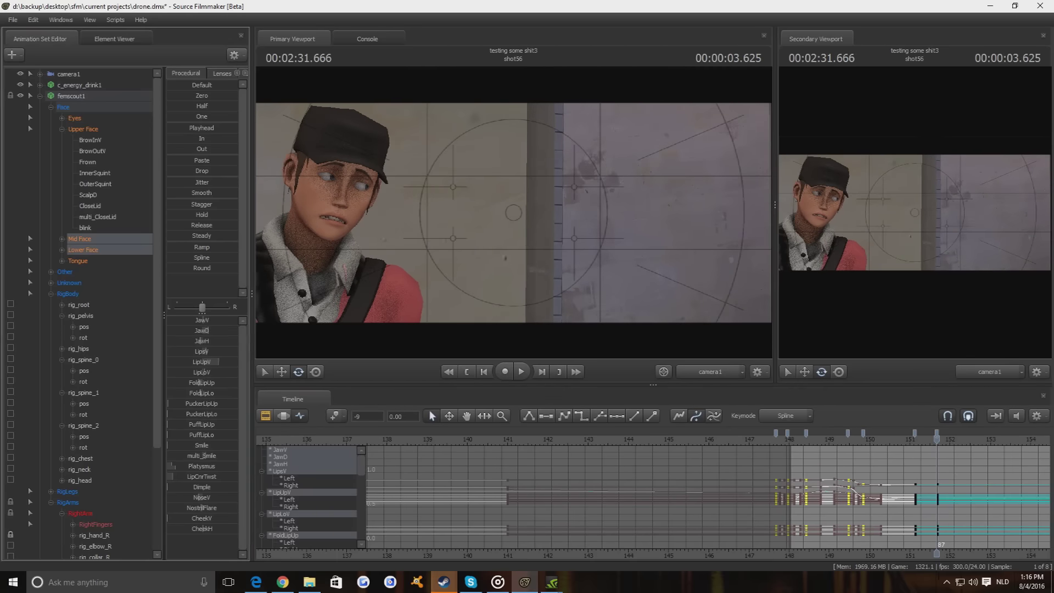
- Play through the end of shot56 and key femscout1's eye direction at about 152.2 and 152.5 seconds
key(space)
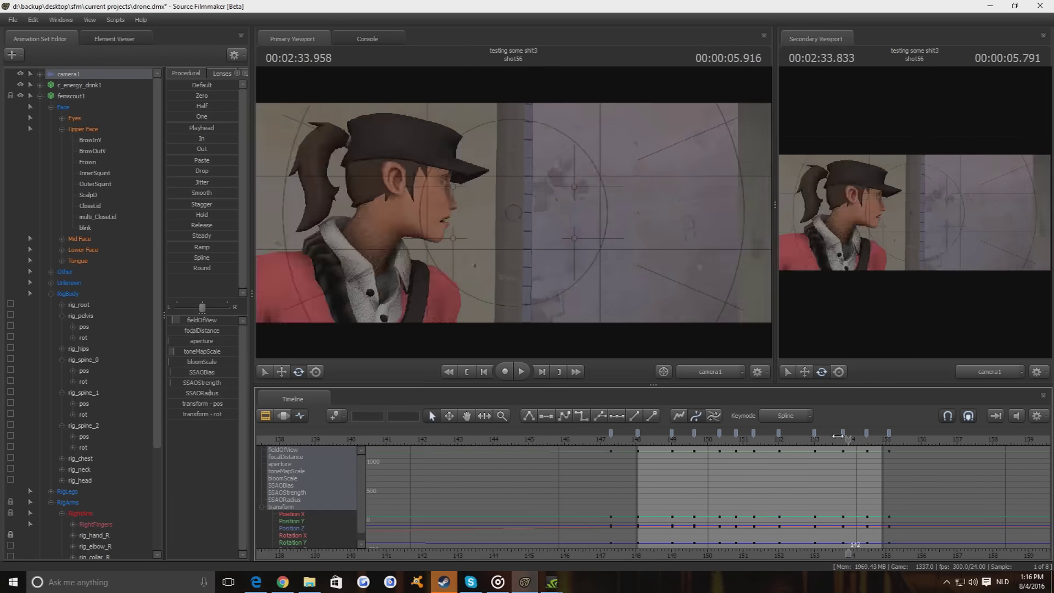
key(space)
click(74, 118)
key(space)
key(space)
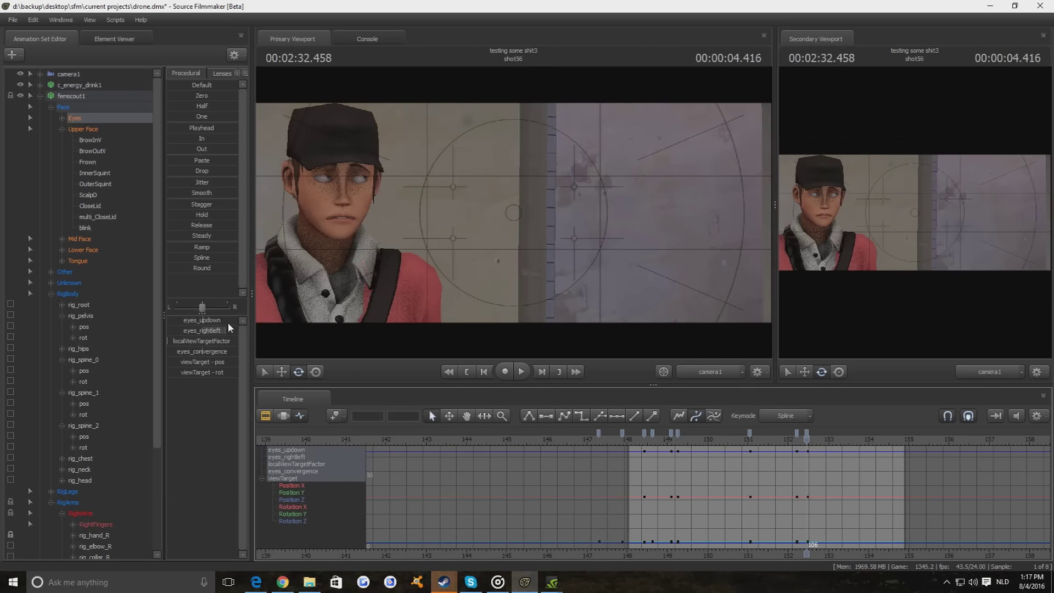
key(space)
- Continue femscout1's Mid Face and Lower Face expression keys to the end of shot56 and review the expression
click(81, 239)
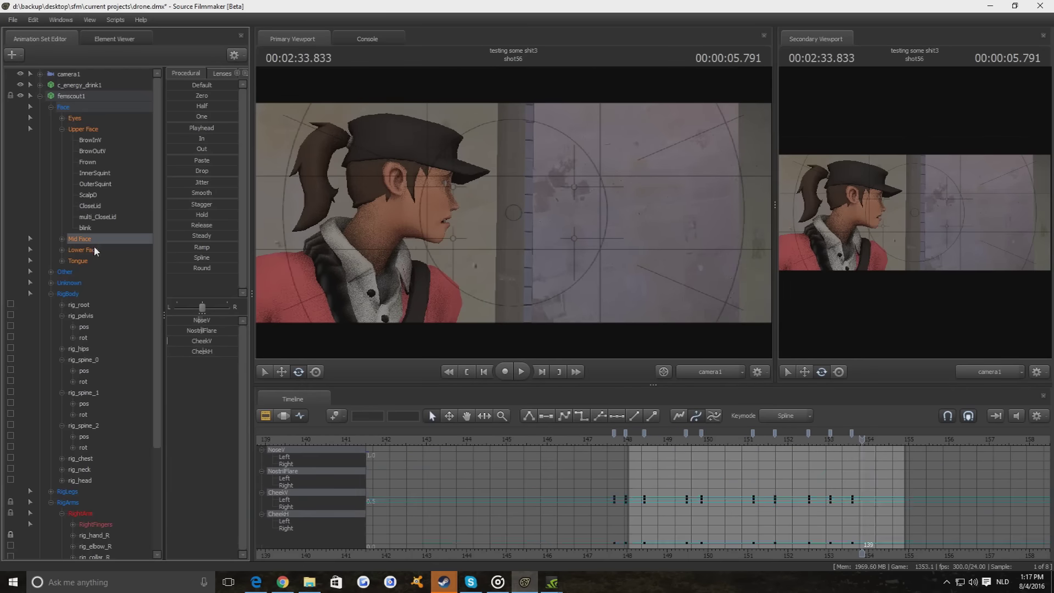
key(space)
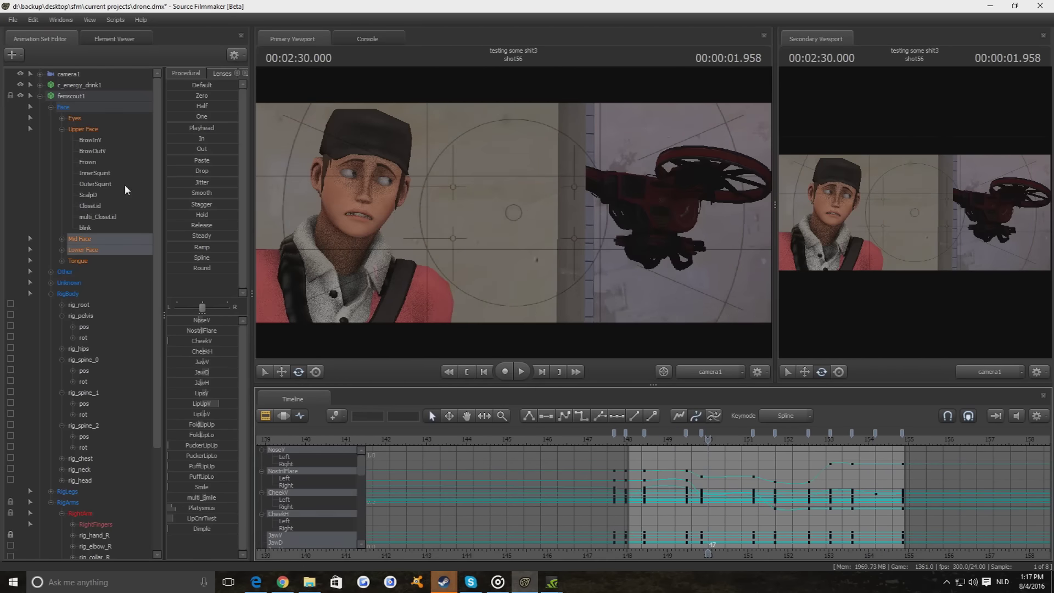
drag(708, 443, 641, 459)
- Key camera1 in shot26 at about 156.7 seconds and at frame 72 so it follows the drone
key(F3)
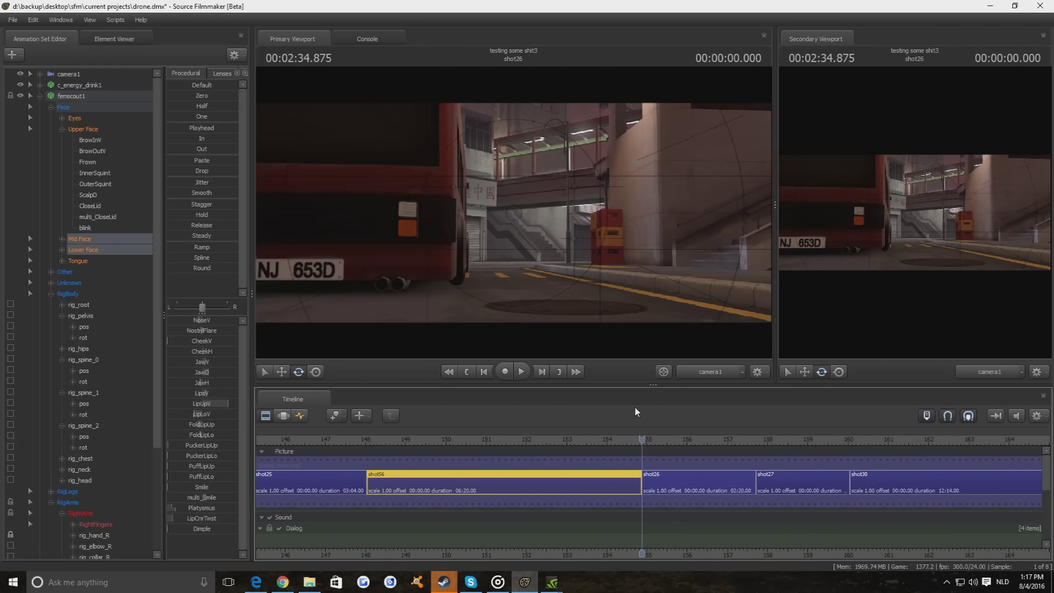
click(296, 414)
key(space)
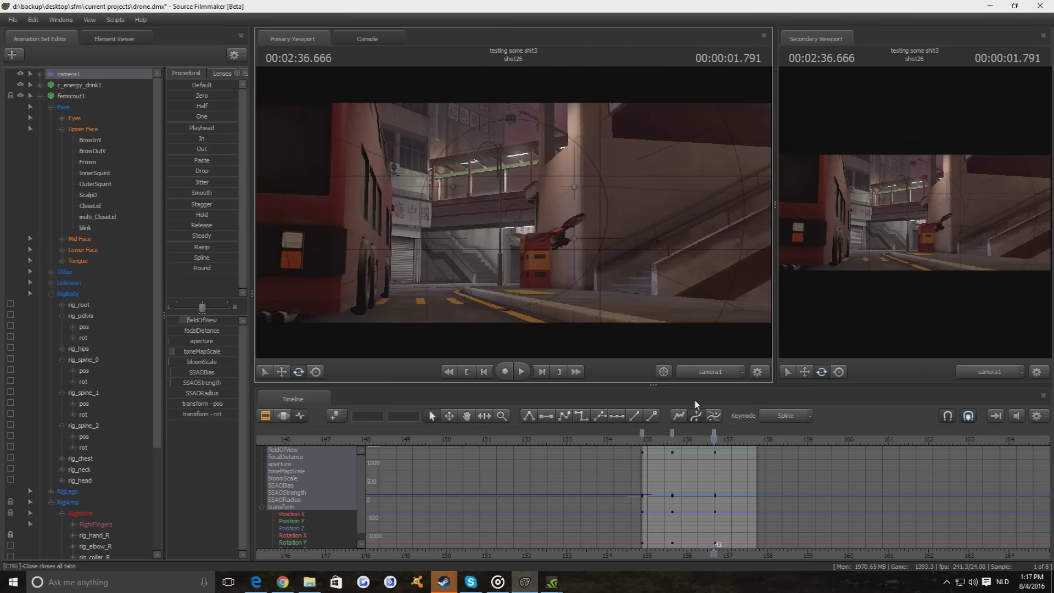
drag(752, 438, 738, 438)
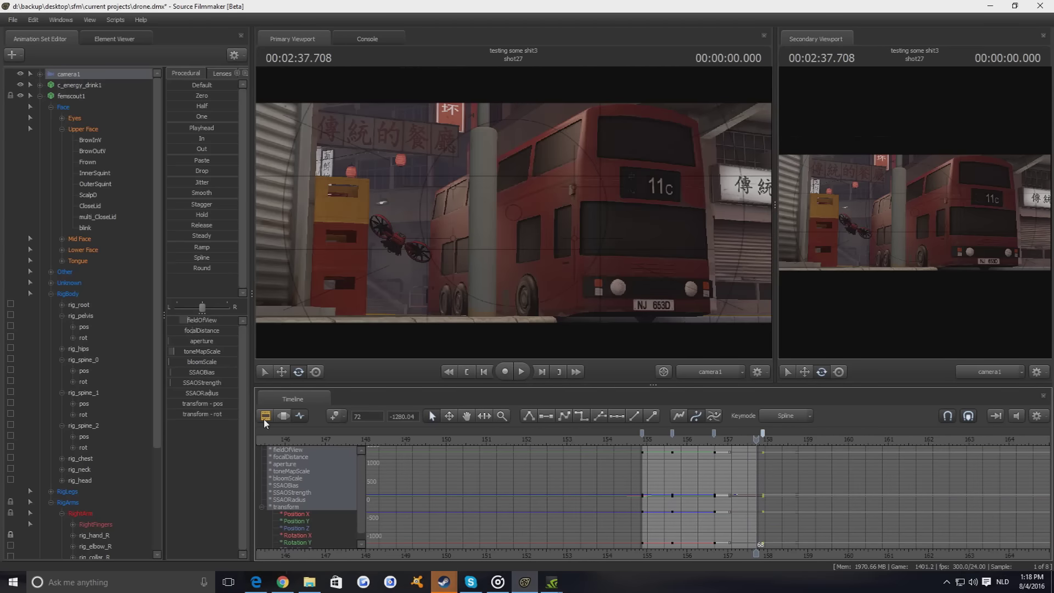
key(ctrl+z)
key(ctrl+y)
drag(806, 438, 717, 439)
- Duplicate shot56 and insert the copy between shot27 and shot30
key(F2)
right_click(583, 481)
click(608, 288)
scroll(657, 466, down, 3)
click(657, 437)
right_click(689, 482)
click(729, 314)
click(778, 445)
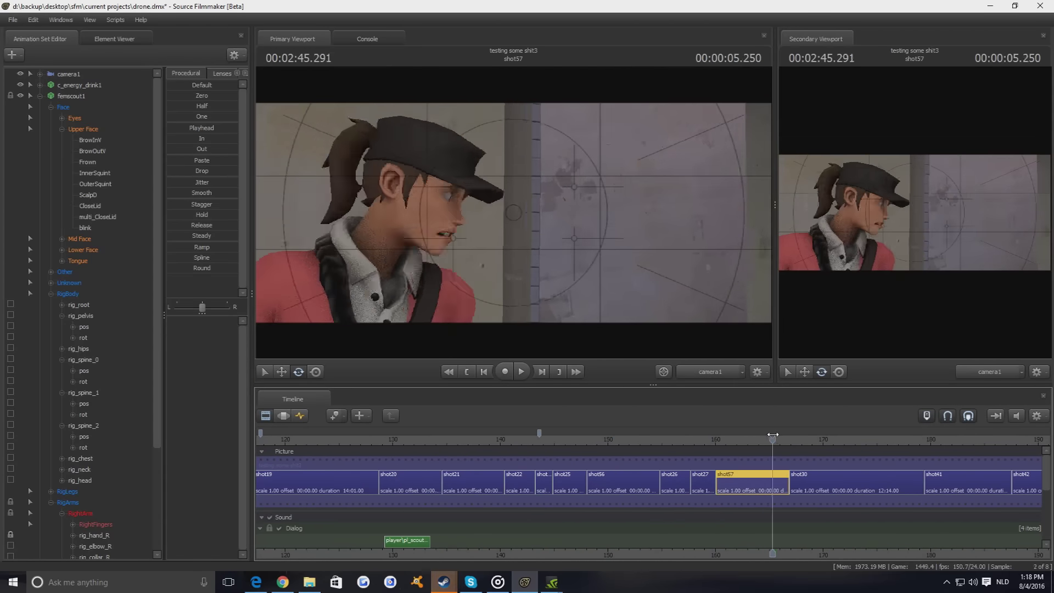
- Delete the drone from shot57, hold femscout1's profile pose across the shot, and reframe camera1 on her
key(F4)
click(83, 140)
key(Delete)
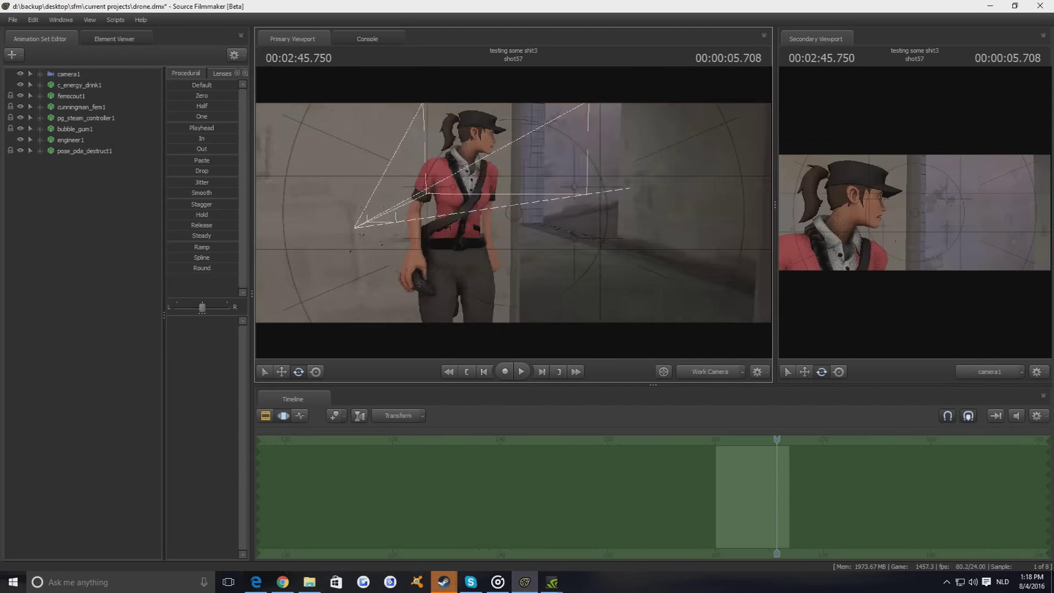
click(69, 74)
click(71, 95)
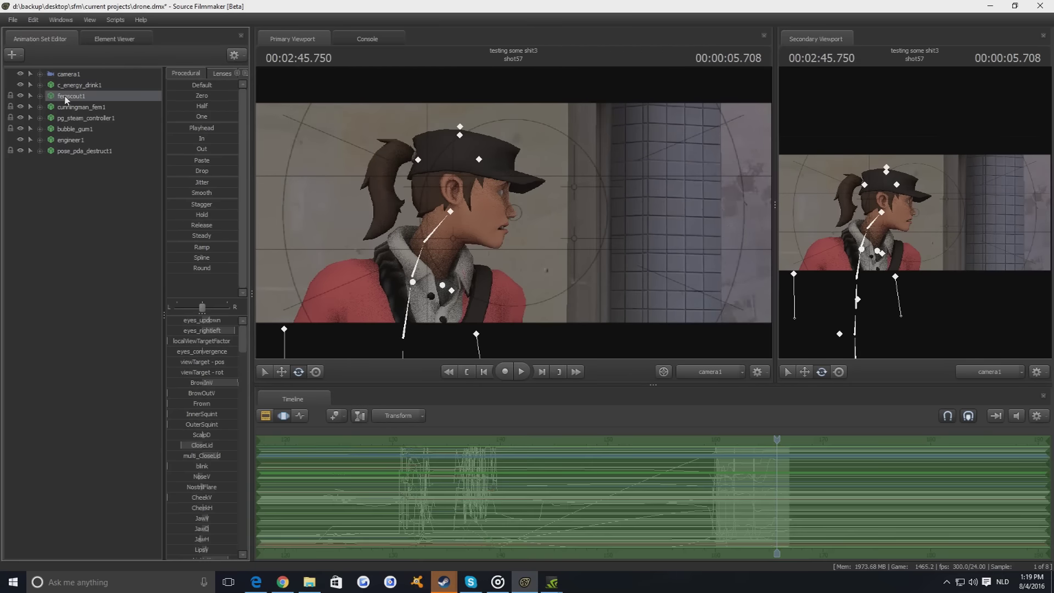
key(F2)
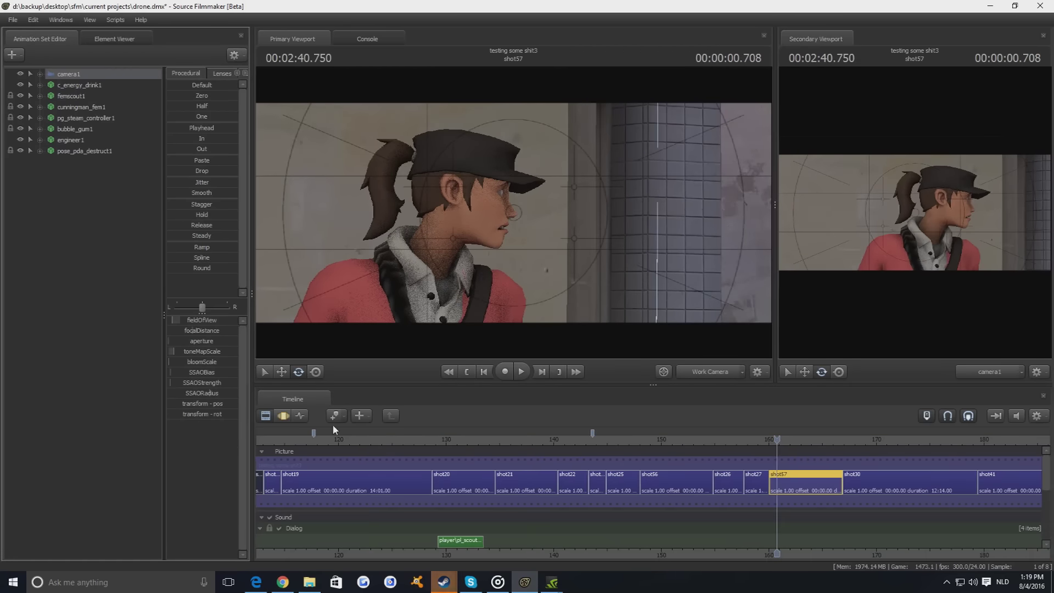
key(F4)
click(68, 74)
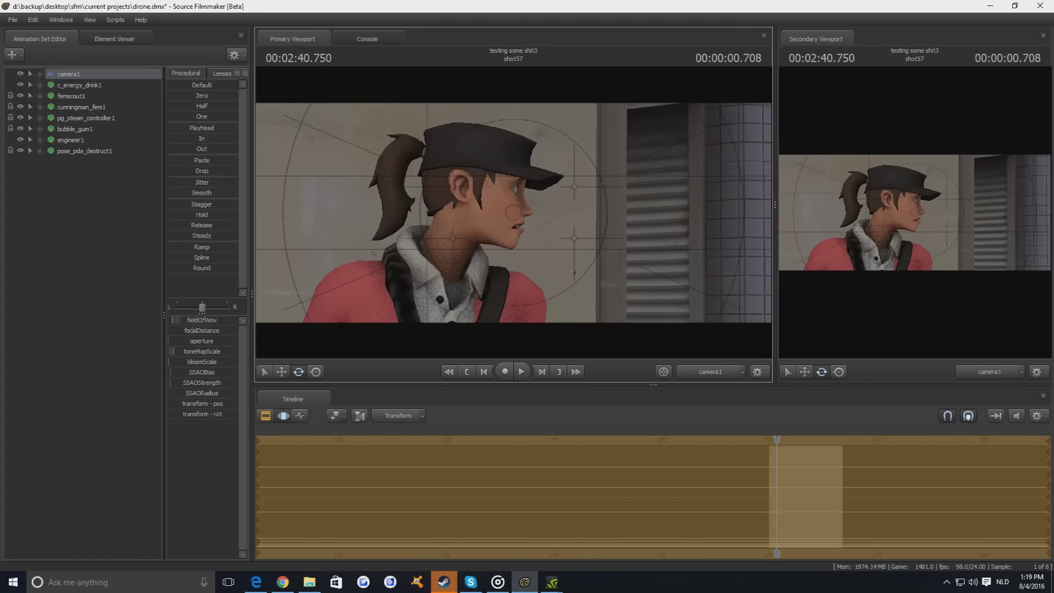
- Expand femscout1's RigBody to the spine rotations and show the whole rig's curves in the graph editor
click(39, 96)
shift+click(65, 215)
click(65, 215)
ctrl+click(89, 271)
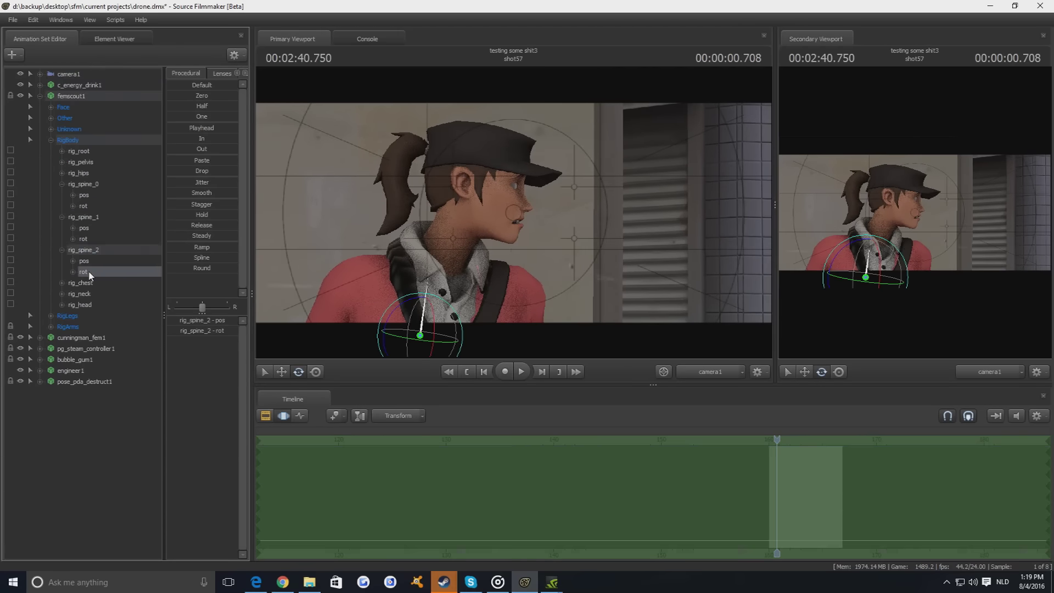
key(F4)
key(ctrl+a)
key(F2)
key(F4)
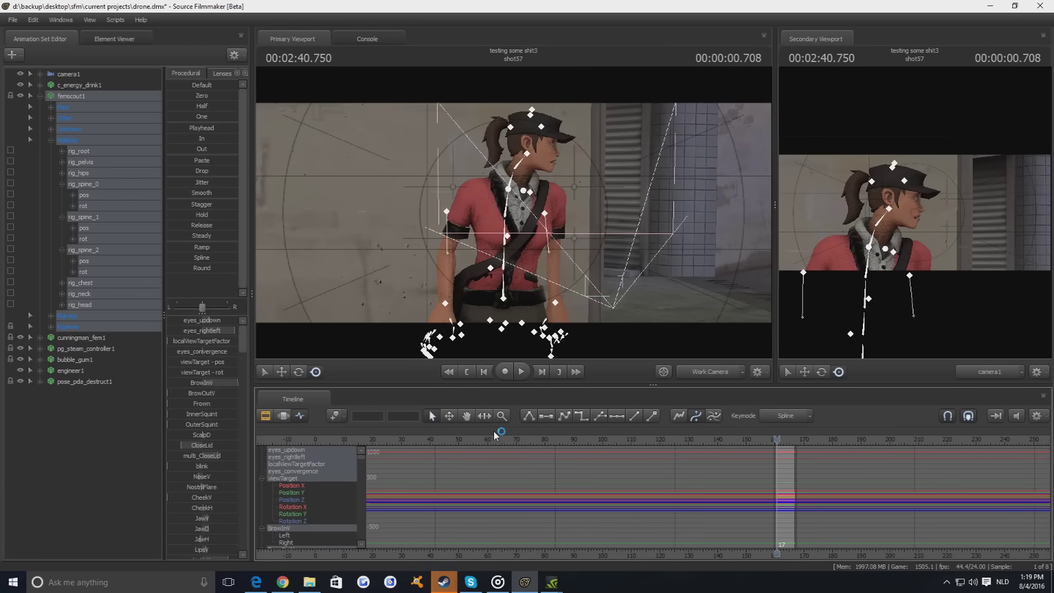
- Reply "ye" in the Steam chat and return to Source Filmmaker
key(alt+Tab)
click(777, 135)
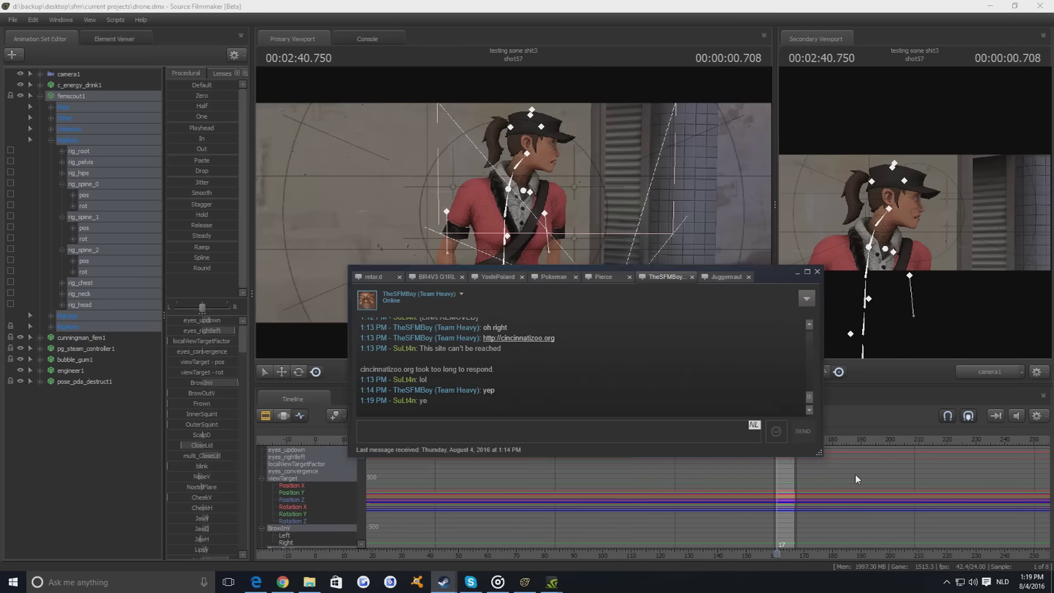
click(854, 473)
- Key femscout1's spine, neck and head rotations at frames 0 and 25 of shot57 so she turns toward the camera
click(94, 272)
ctrl+click(83, 238)
ctrl+click(82, 205)
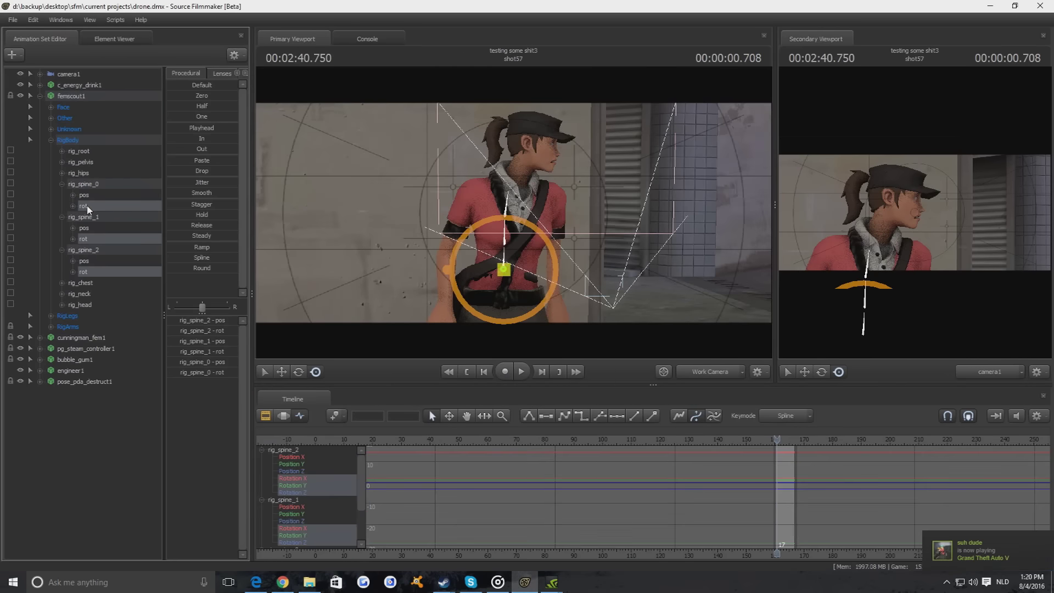
scroll(757, 467, up, 6)
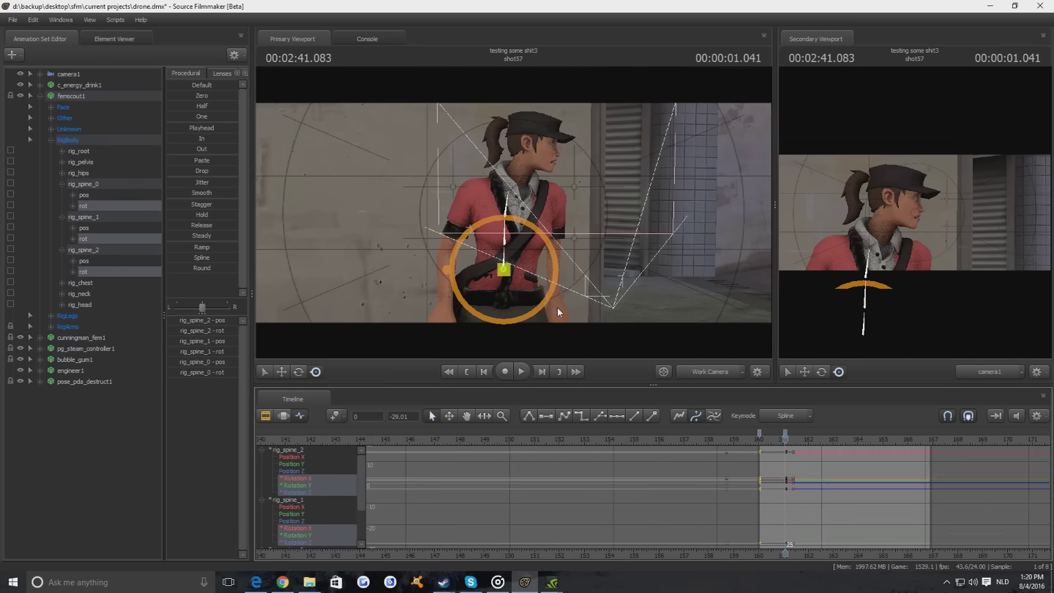
drag(558, 307, 541, 291)
click(510, 275)
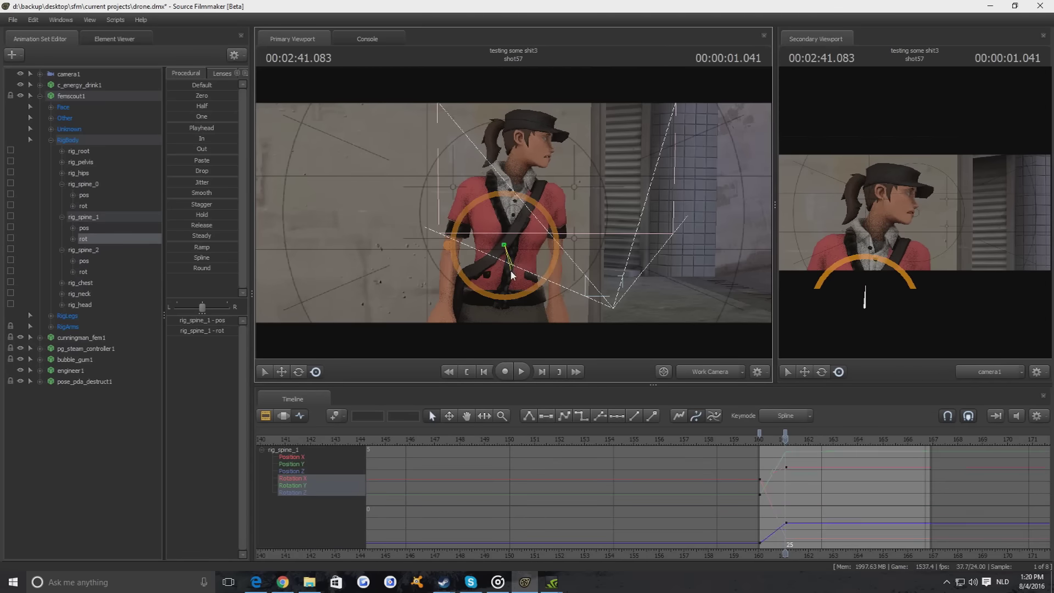
click(505, 242)
click(57, 302)
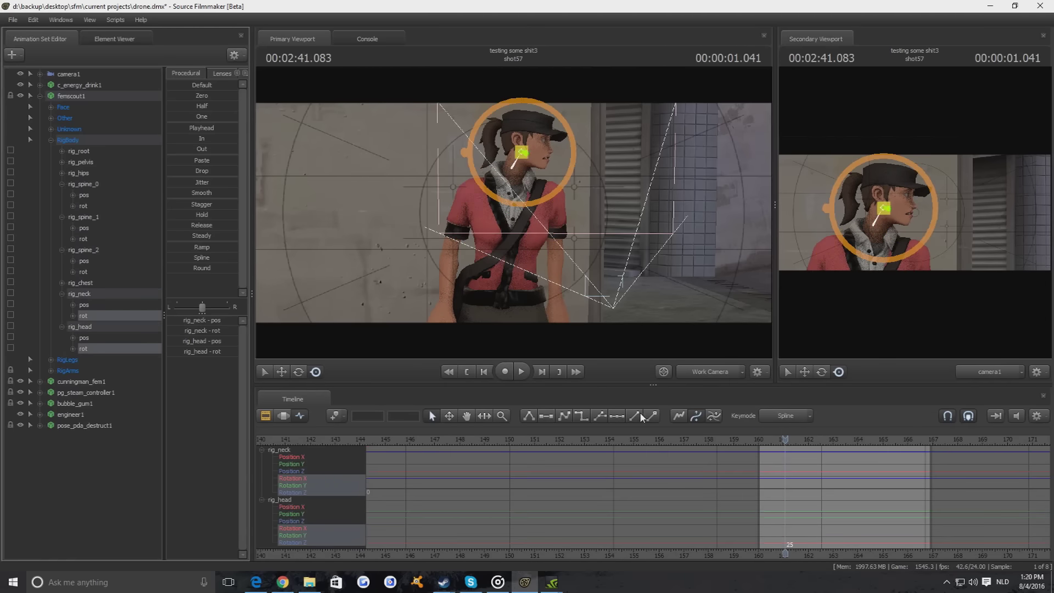
- Read the new messages in the Discord server channel and return to Source Filmmaker
click(918, 527)
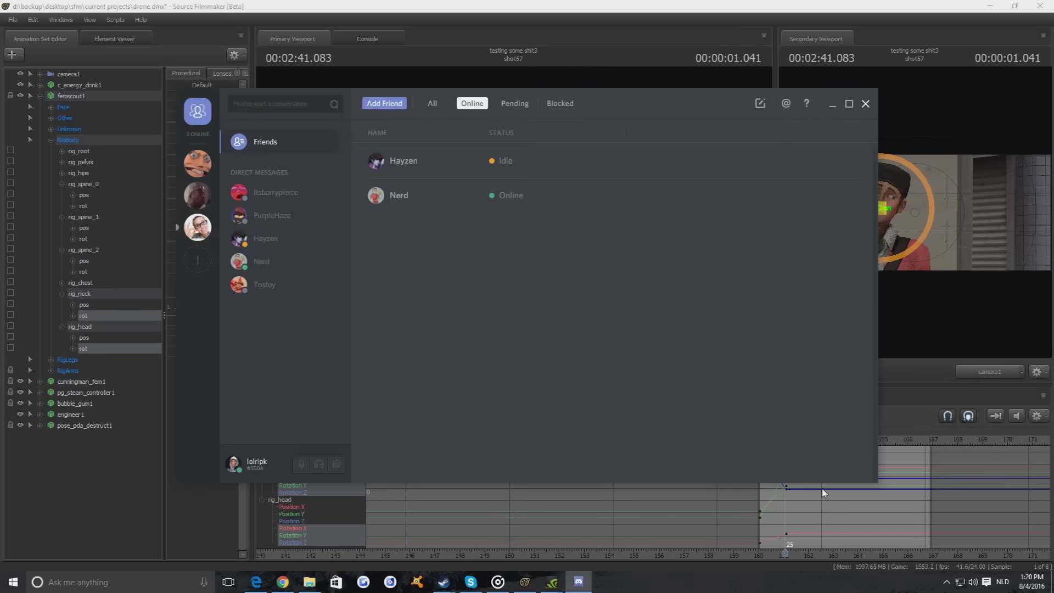
scroll(554, 406, up, 5)
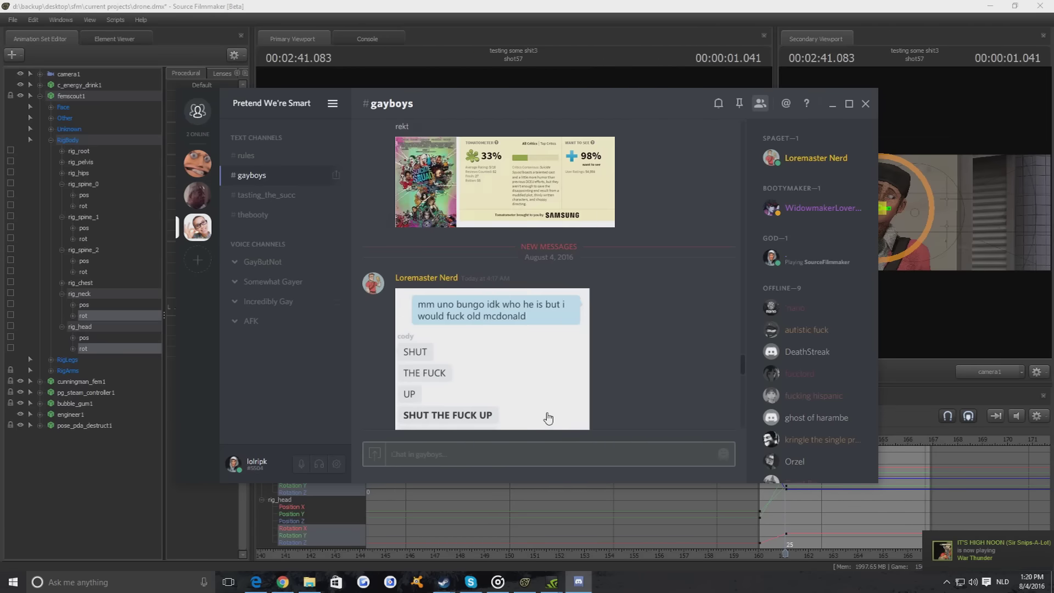
scroll(548, 418, down, 5)
click(931, 404)
- Play back femscout1's turn and rotate her rig_head to key the pose at frame 21 of shot57
key(ctrl+a)
click(737, 439)
key(space)
click(726, 370)
click(447, 223)
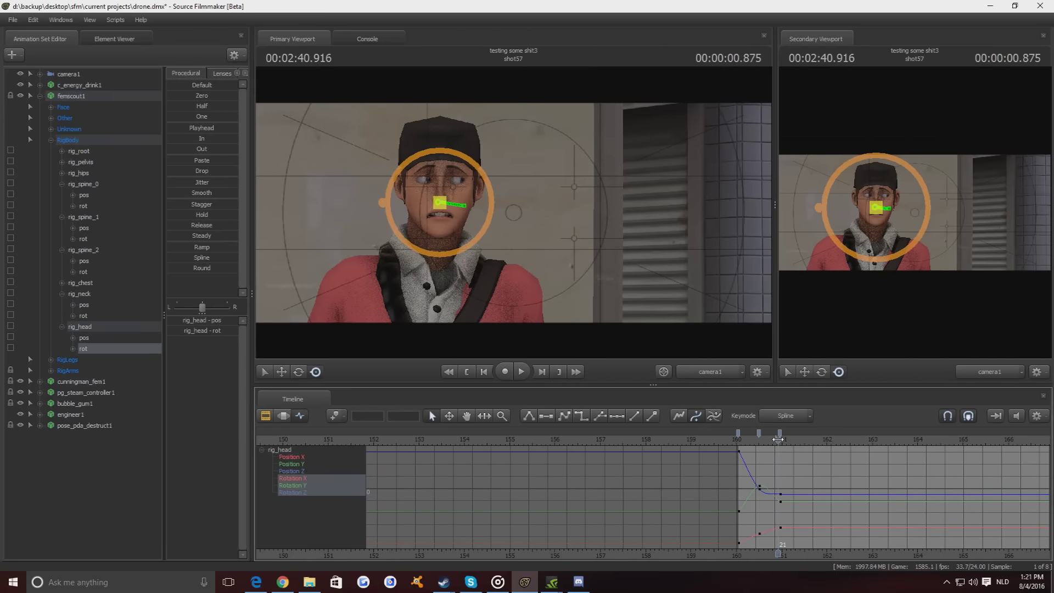
drag(447, 224, 98, 301)
click(83, 272)
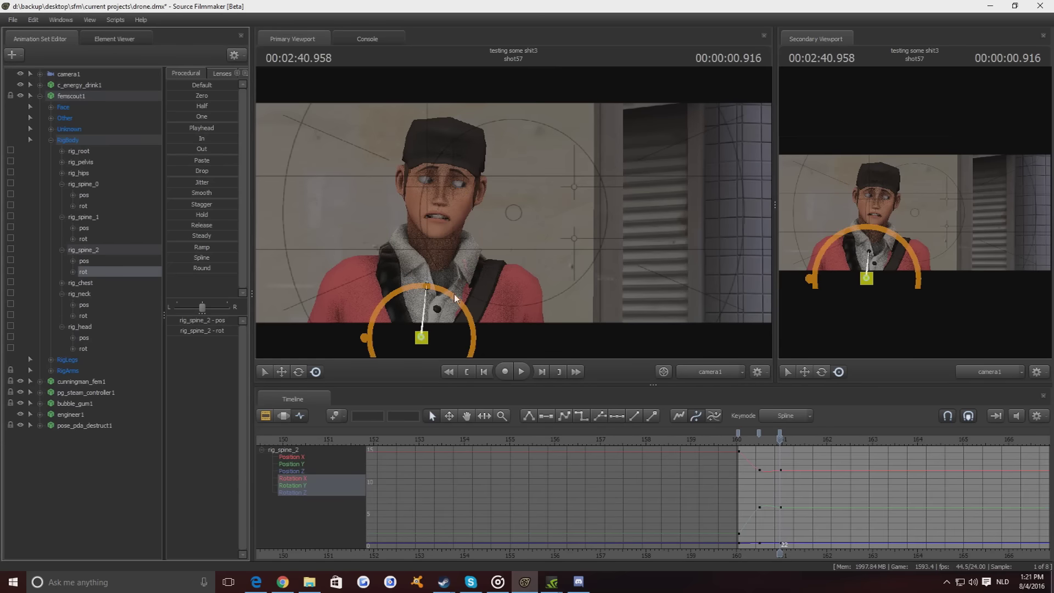
- Key femscout1's neck and head rotations at frame 11 of shot57 and settle her head on through frame 43
click(758, 438)
click(83, 316)
drag(460, 253, 469, 263)
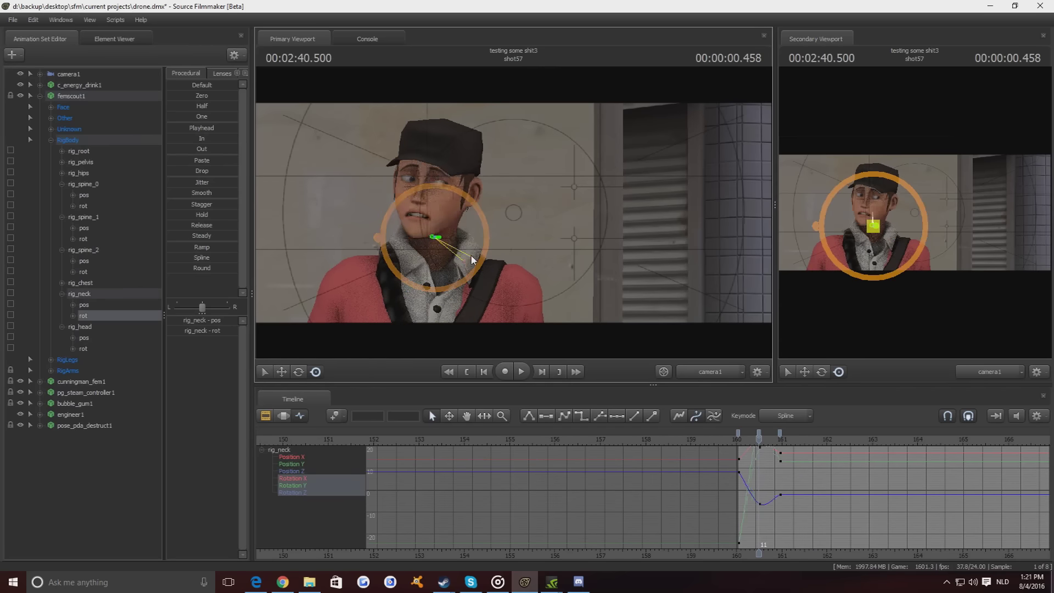
click(83, 349)
drag(435, 223, 460, 219)
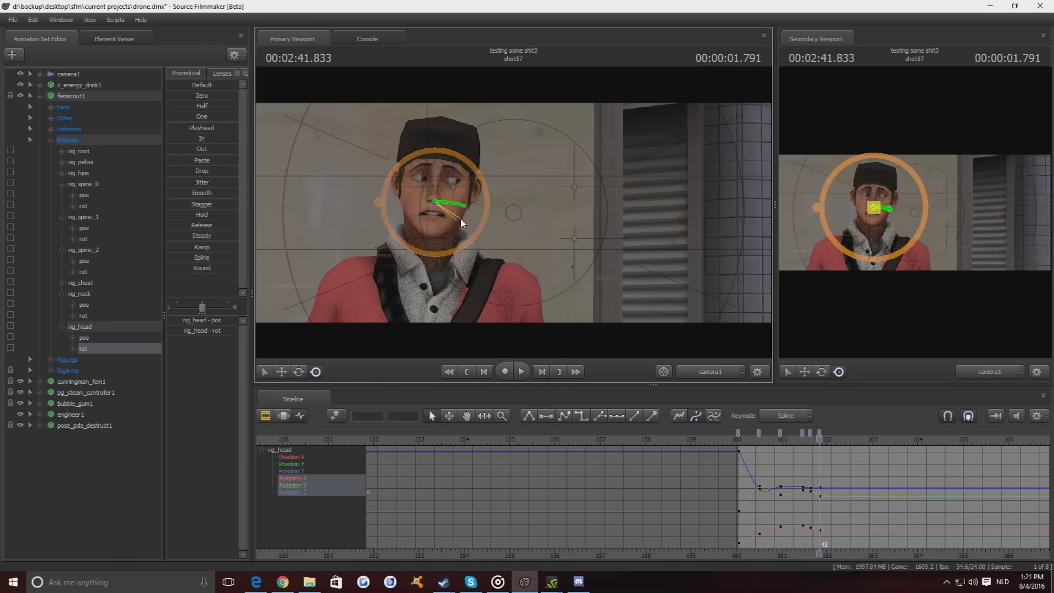
- Animate femscout1's Eyes controls at several frames of shot57 so her gaze shifts during the turn
click(265, 415)
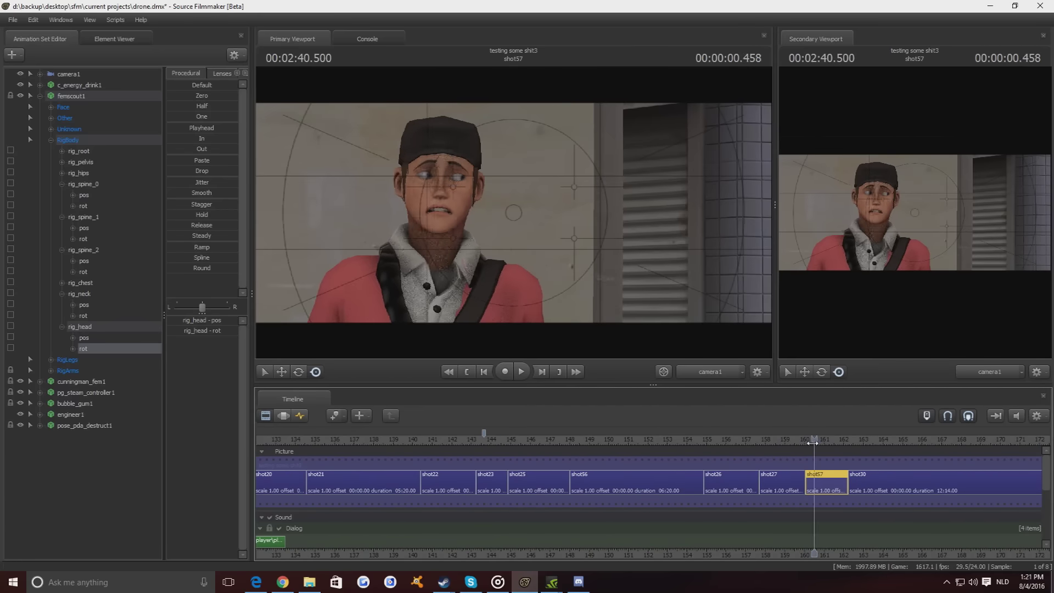
click(51, 107)
click(75, 118)
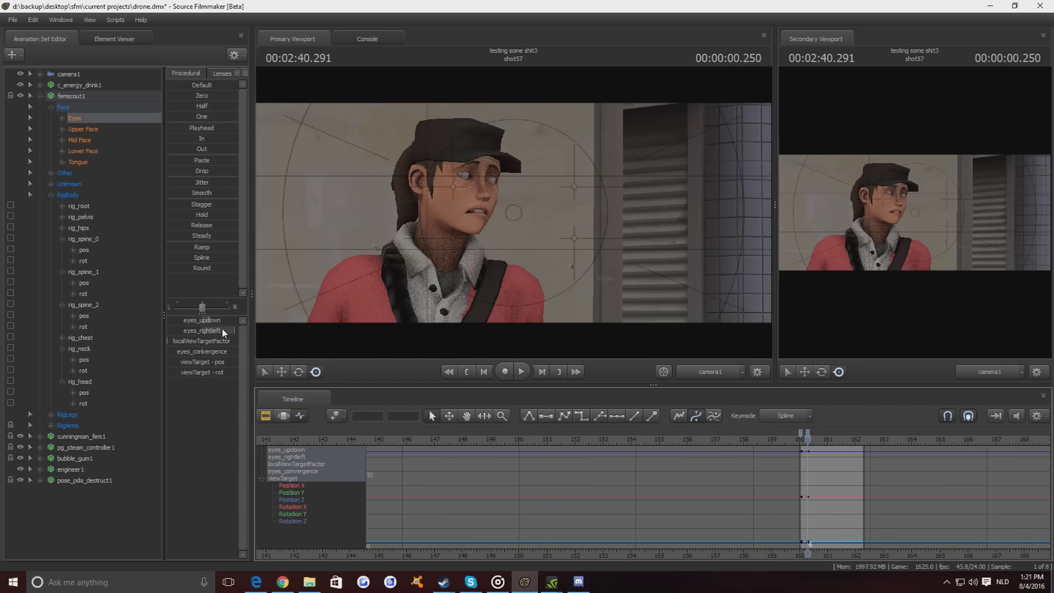
mouse_move(813, 451)
mouse_down()
mouse_move(840, 451)
mouse_move(797, 451)
mouse_move(854, 451)
mouse_move(797, 451)
mouse_up()
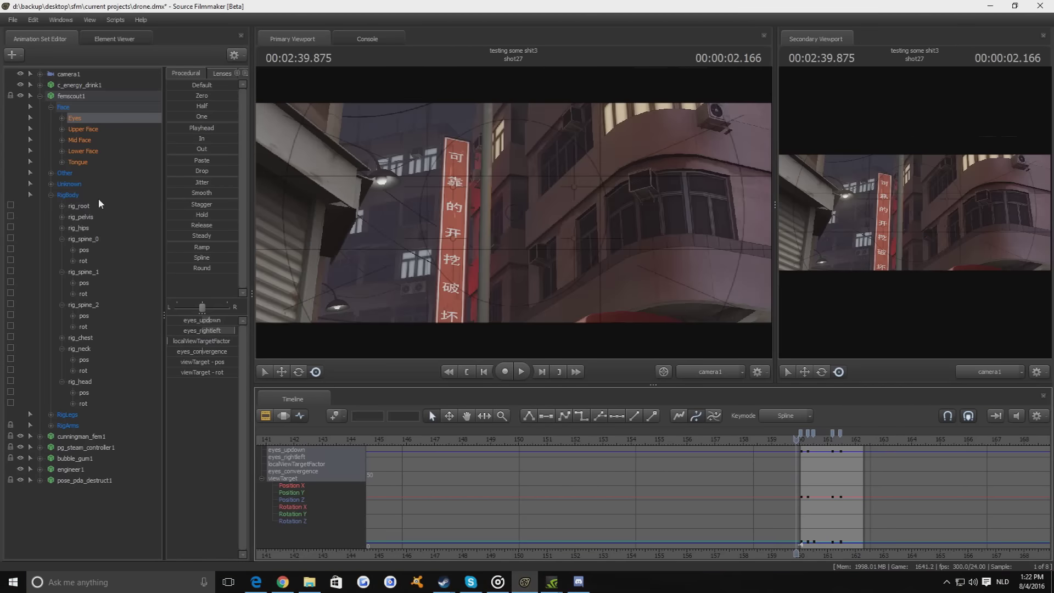
- Key femscout1's Mid Face and Lower Face at frame 12 of shot57 using the p_f phoneme
click(79, 140)
shift+click(83, 151)
drag(796, 442, 823, 433)
click(844, 461)
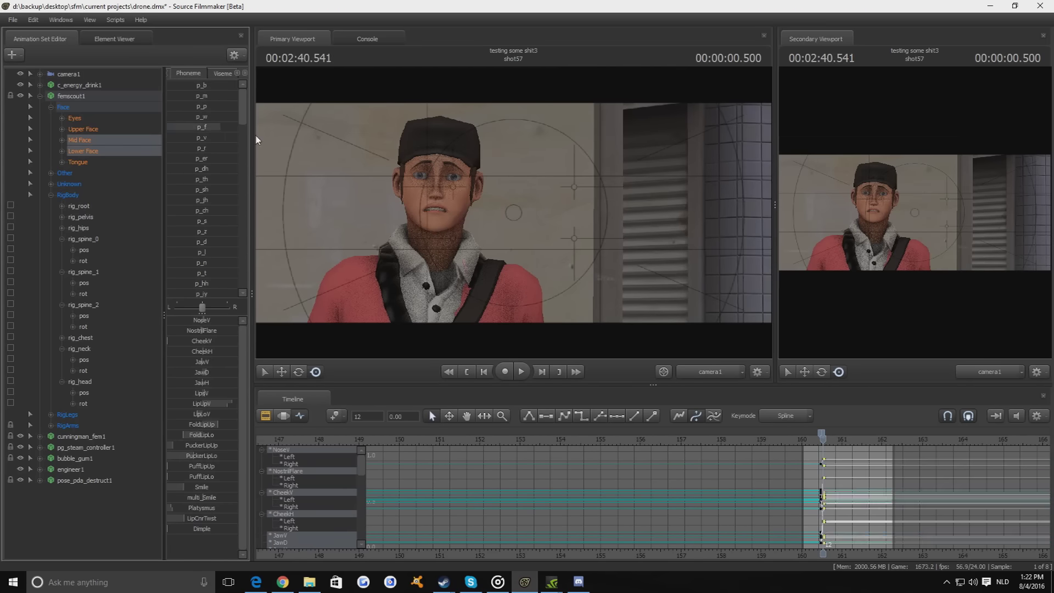
- Shape femscout1's mouth with the AW viseme at frame 14 and the GK viseme at frame 17 of shot57
click(237, 75)
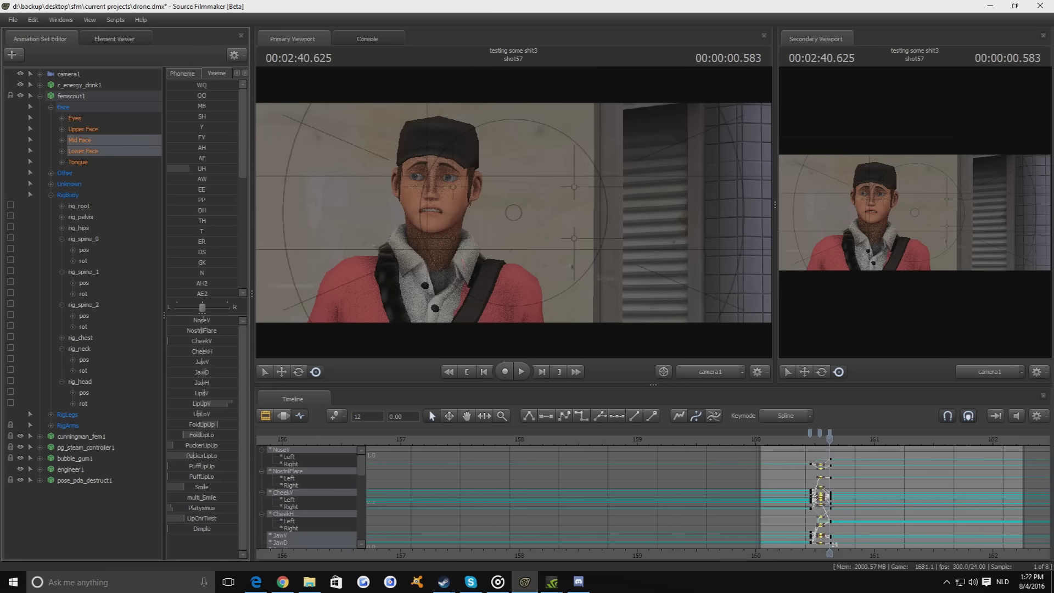
click(201, 178)
click(847, 443)
scroll(217, 229, down, 3)
click(202, 196)
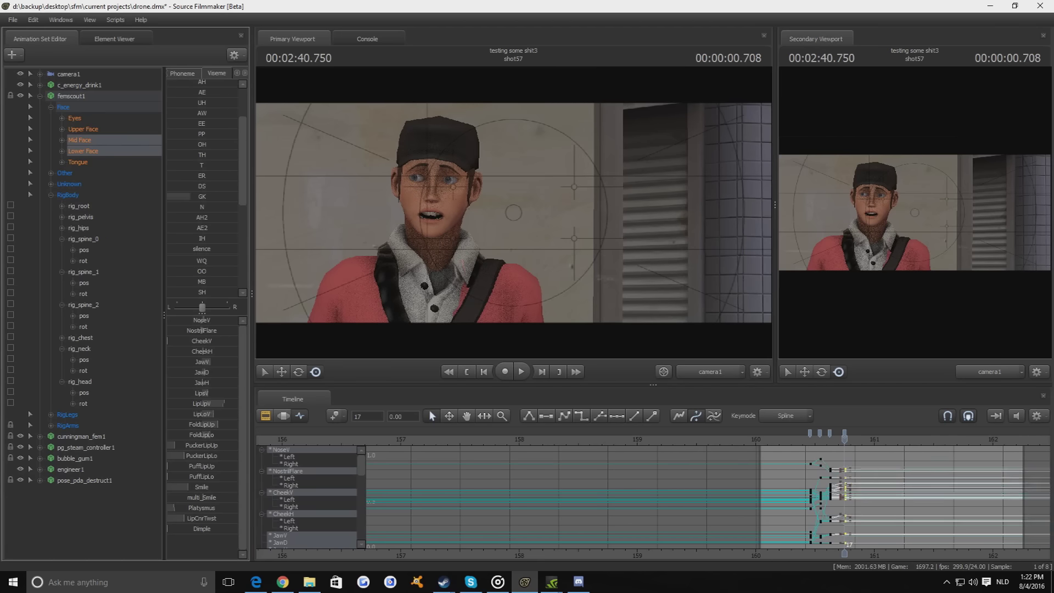
- Refine femscout1's lip shape at frame 14 and key her Mid Face and Lower Face on through frame 41
scroll(842, 494, up, 1)
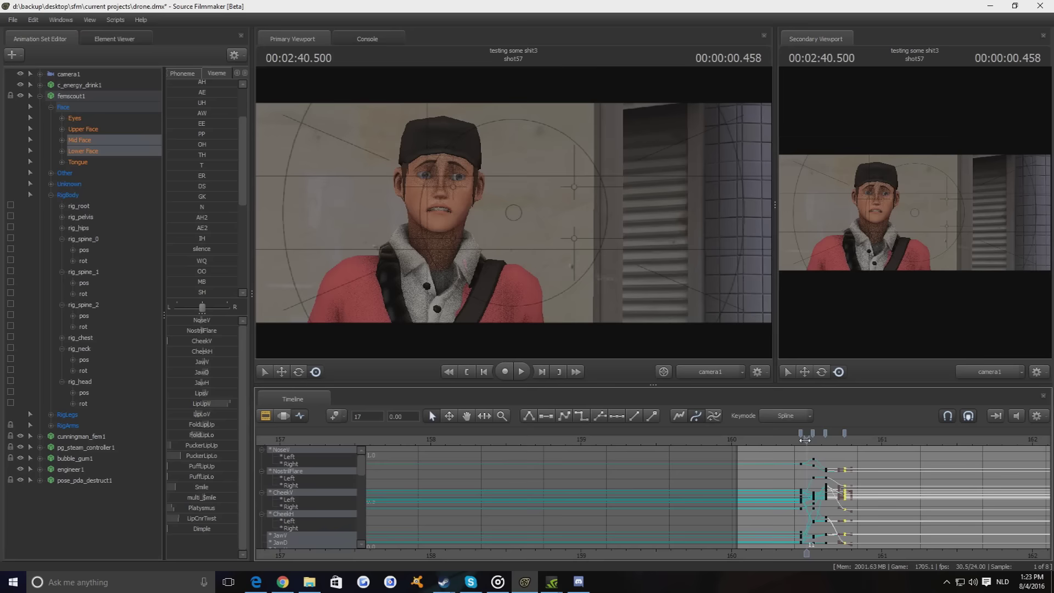
click(833, 440)
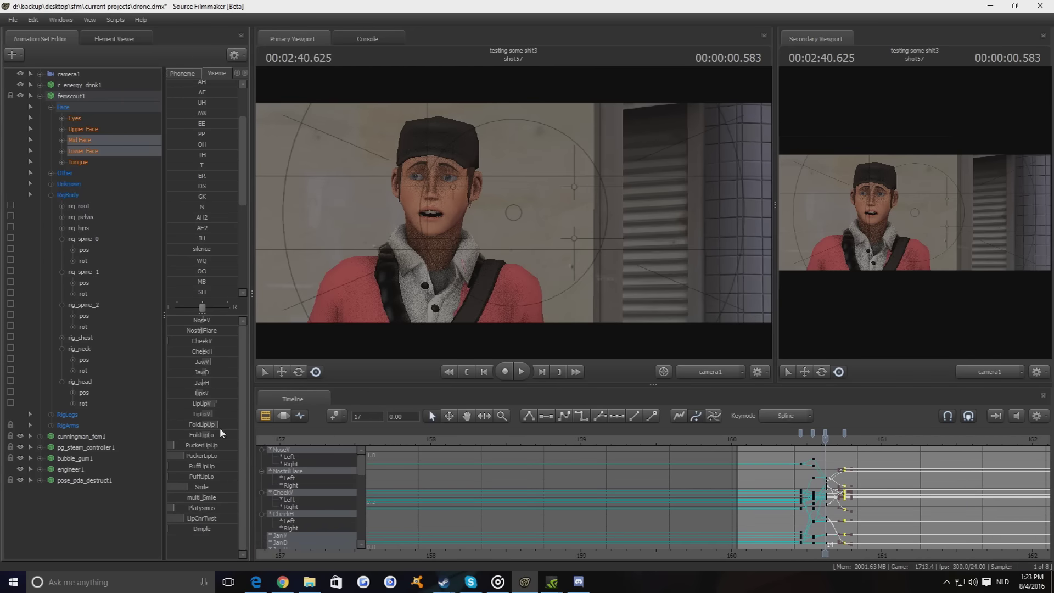
drag(824, 454, 866, 454)
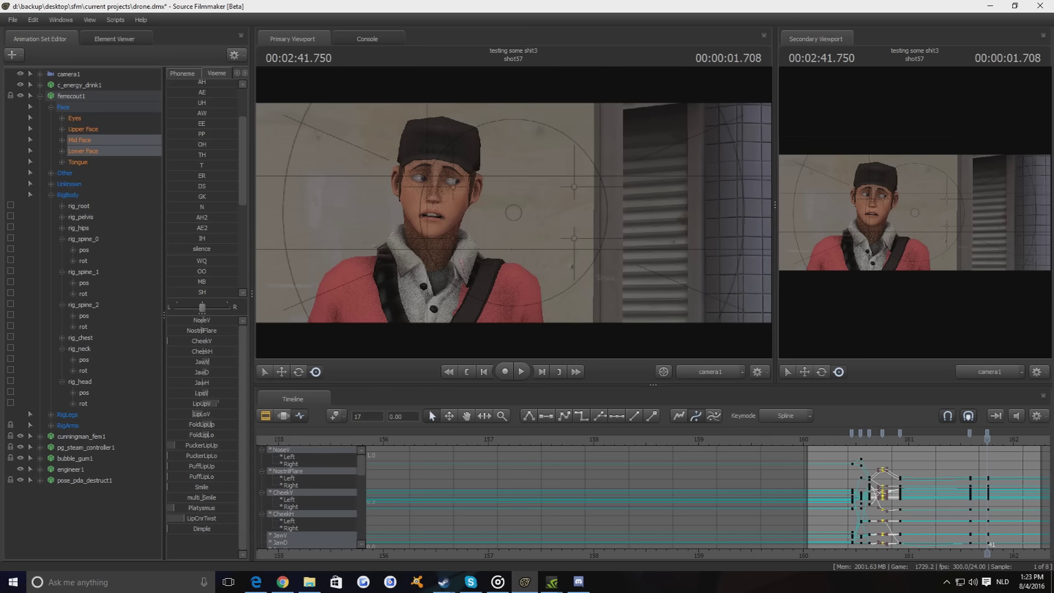
- Key femscout1's Upper Face over shot57, changing BrowInV from frame 11 on to move her inner brows
scroll(876, 437, down, 2)
drag(946, 443, 1007, 439)
right_click(957, 439)
key(Escape)
drag(942, 437, 945, 438)
key(Up)
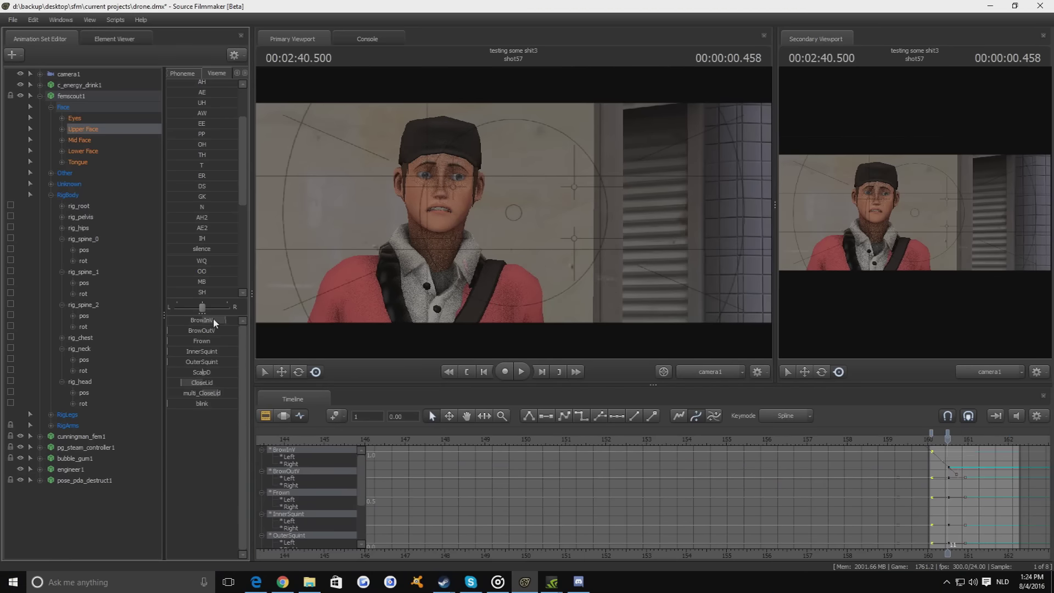
drag(213, 318, 221, 320)
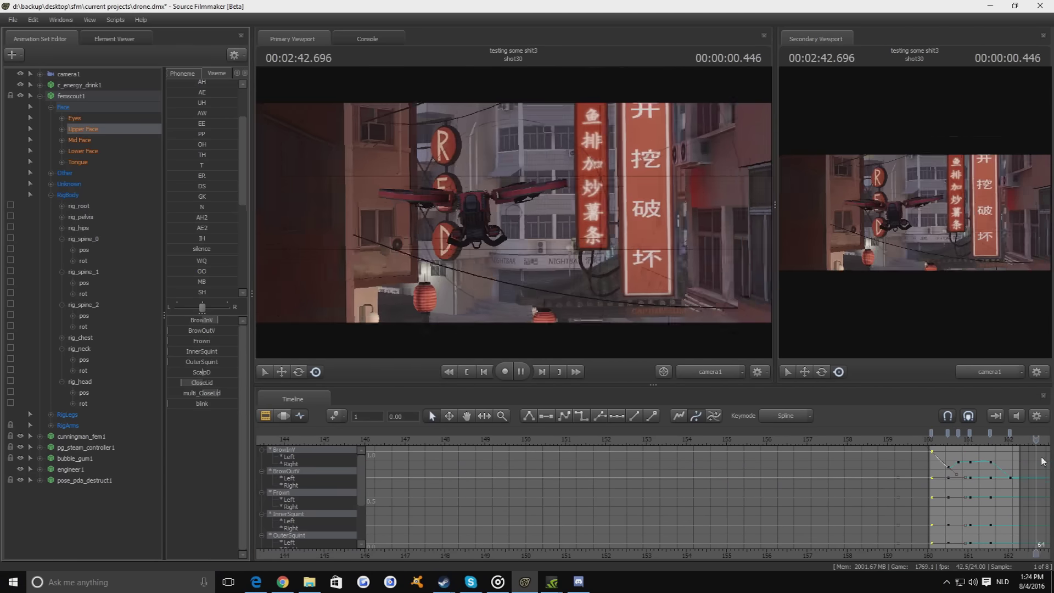
- Key a blink and eyelid changes for femscout1 in shot57 using CloseLid and multi_CloseLid
click(62, 129)
click(92, 206)
click(265, 413)
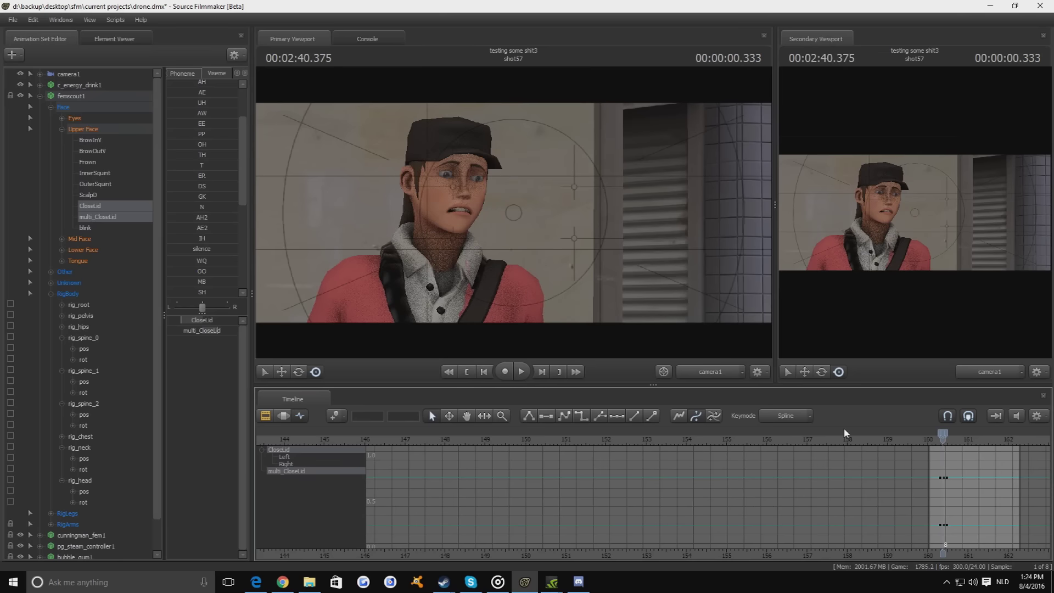
scroll(939, 439, up, 2)
click(940, 439)
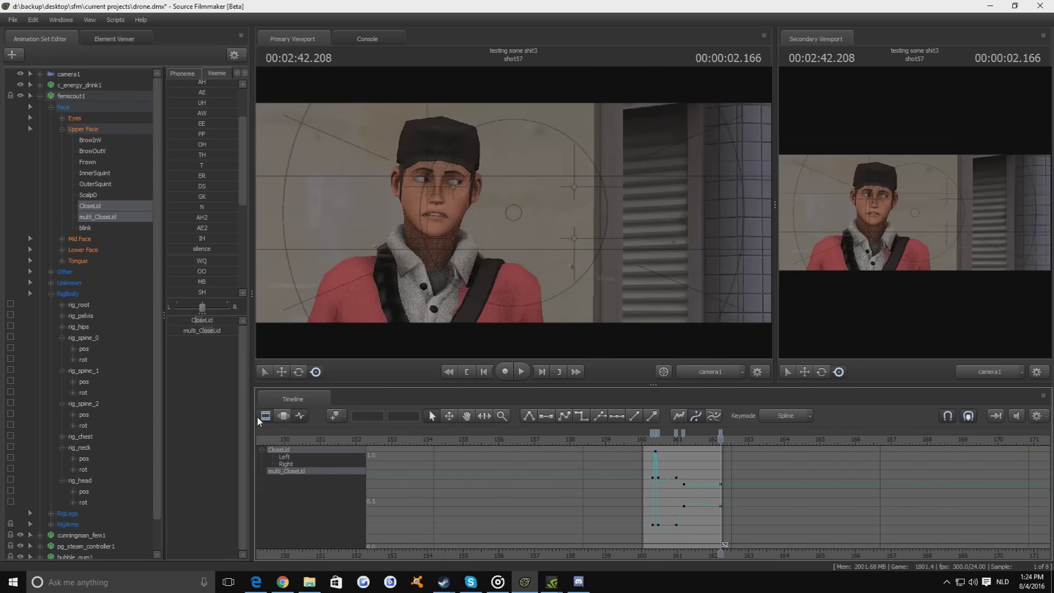
- Switch the primary viewport to the work camera and play the sequence from shot14 to review it
key(F2)
click(679, 438)
drag(681, 436, 497, 431)
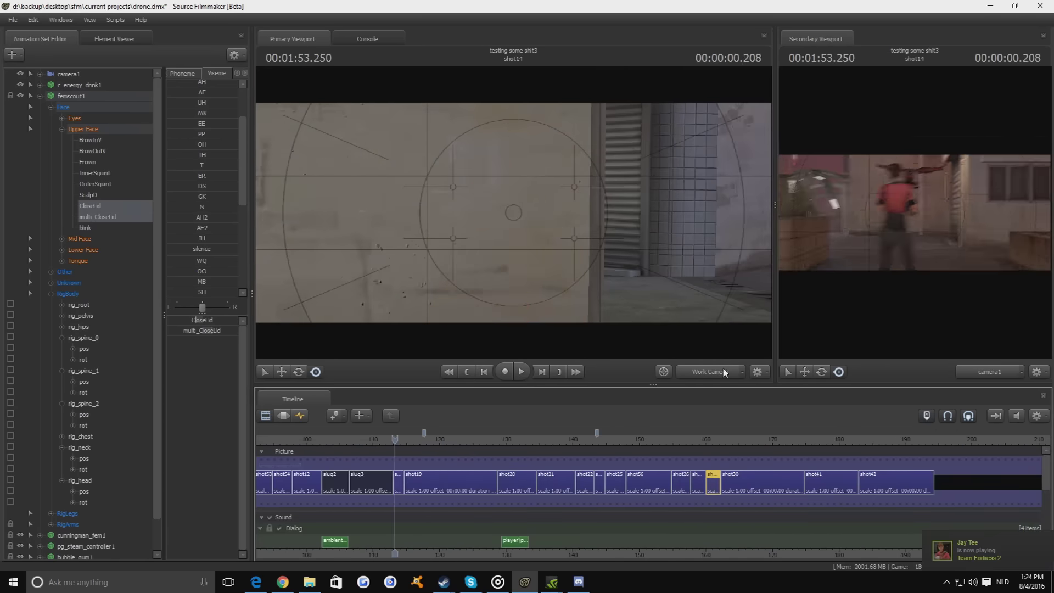
key(space)
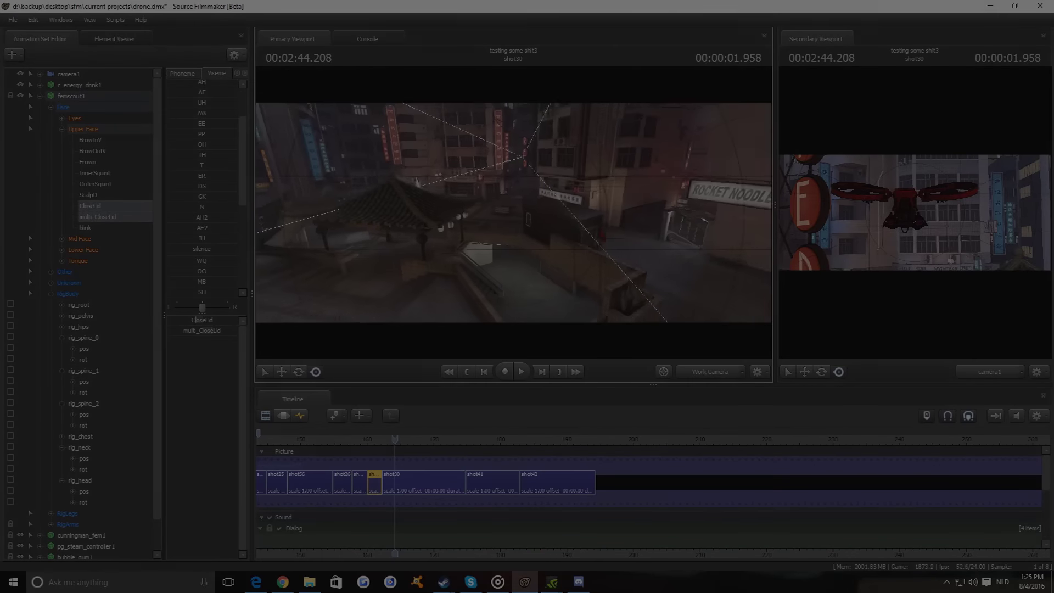
- Delete the engineer1 and pose_pda_destruct1 animation sets from shot30
click(464, 352)
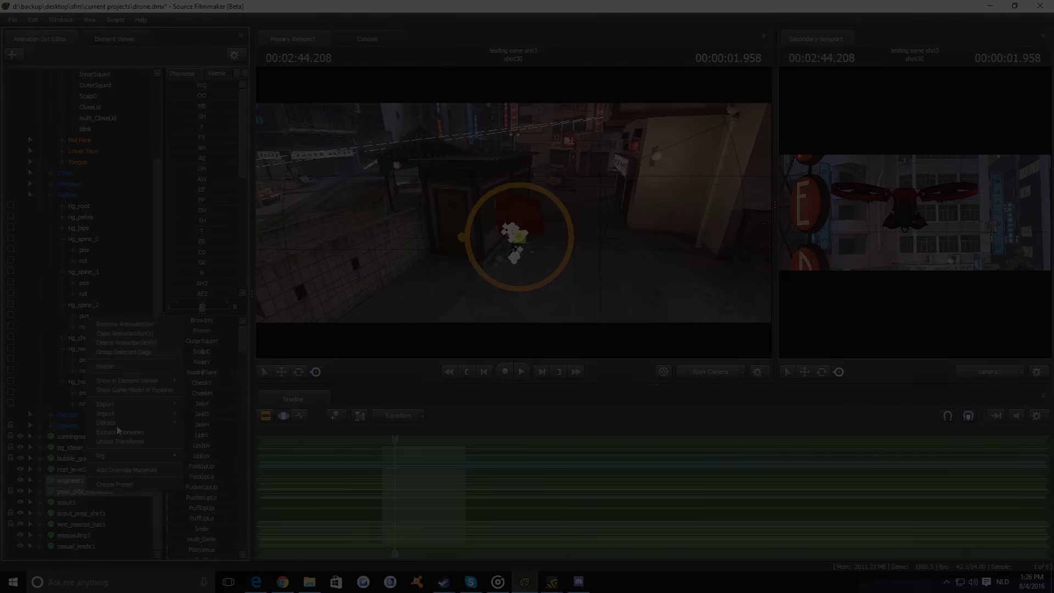
click(125, 343)
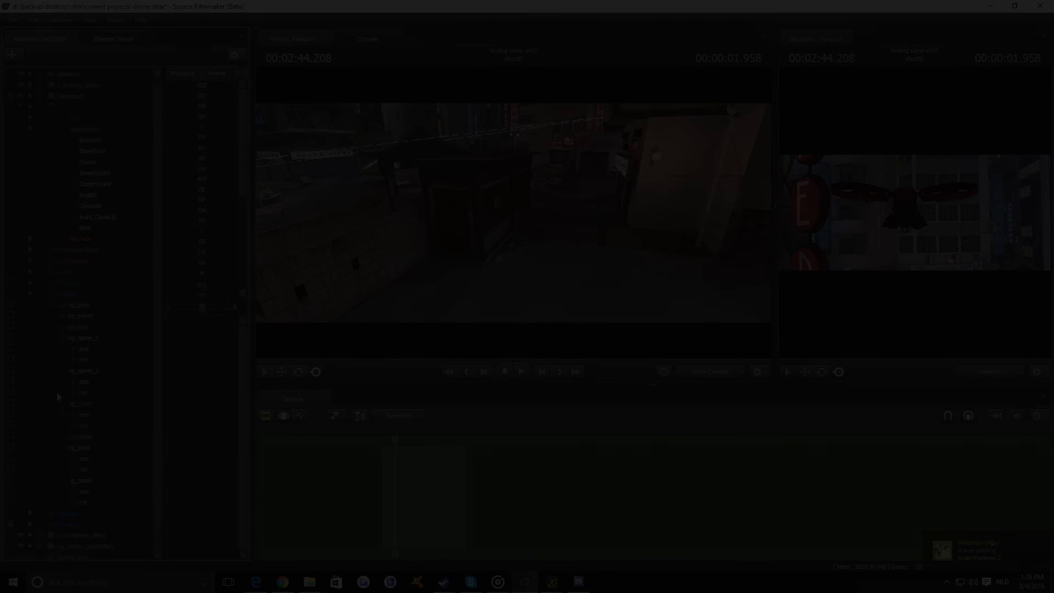